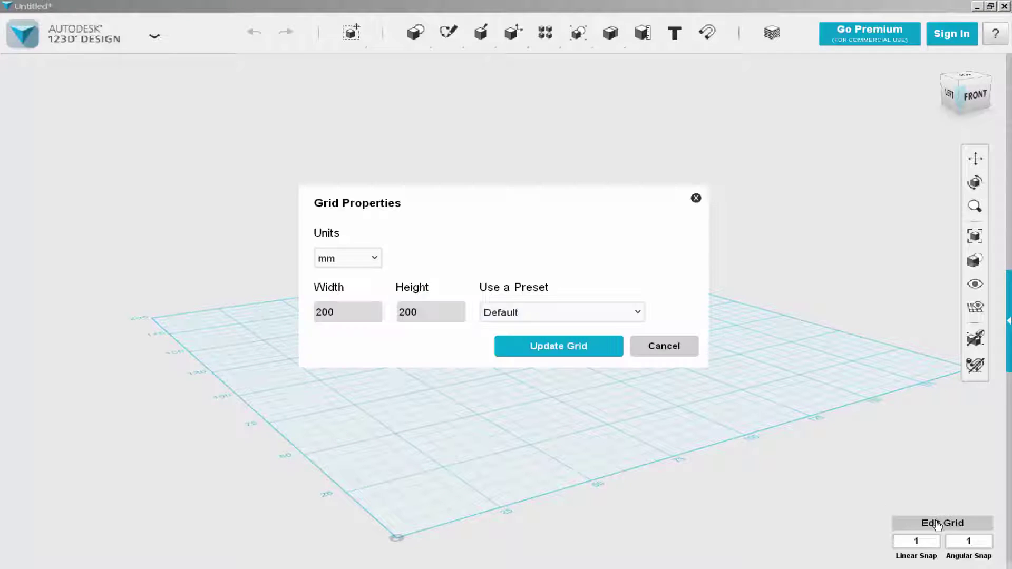
Step: Change the grid units to inches and update the grid
click(376, 258)
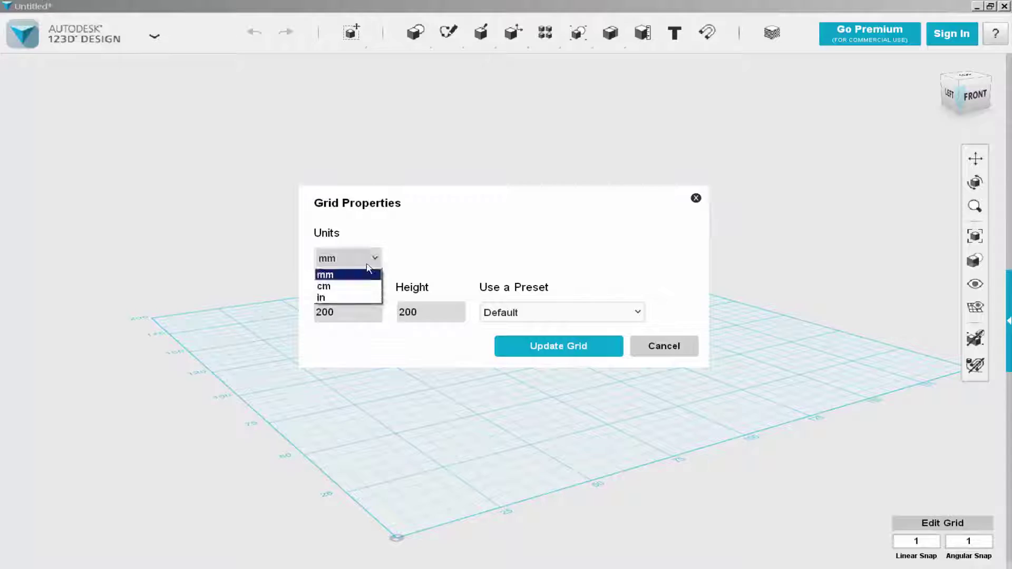
click(354, 296)
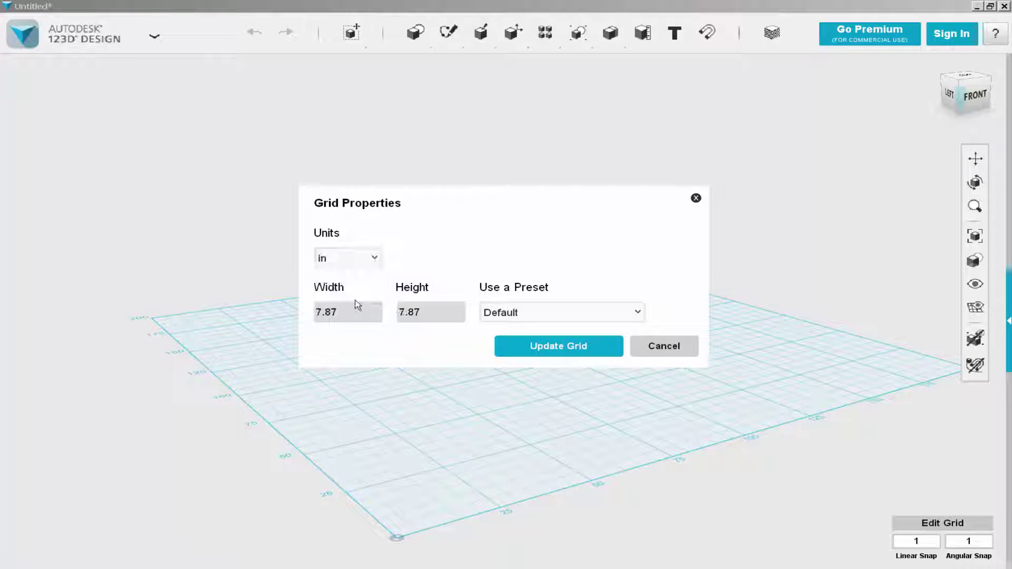
click(584, 350)
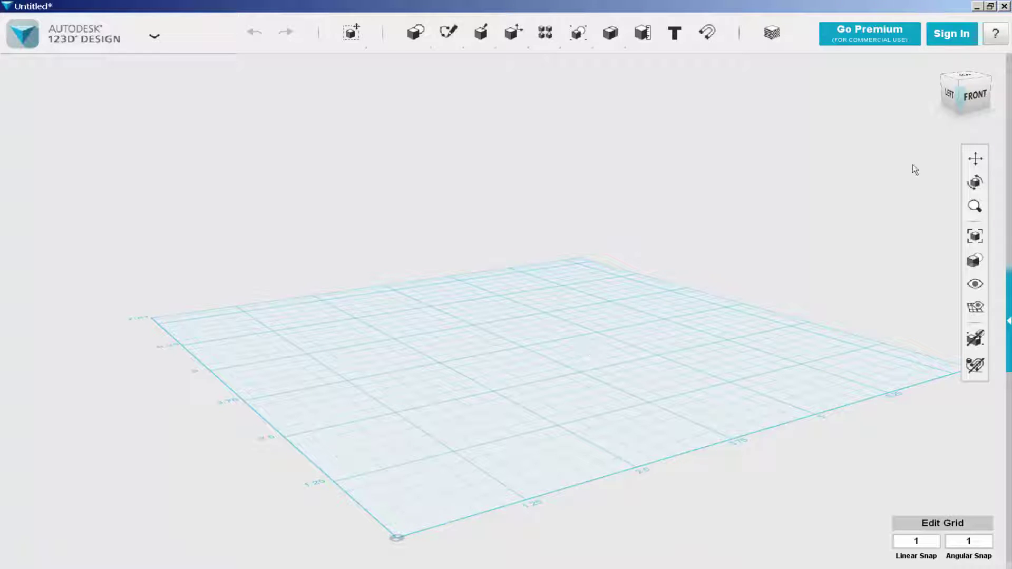
Step: In top view, sketch a circle 1.5 in in diameter on the grid, centred at 1.25, 1.25 in
click(964, 79)
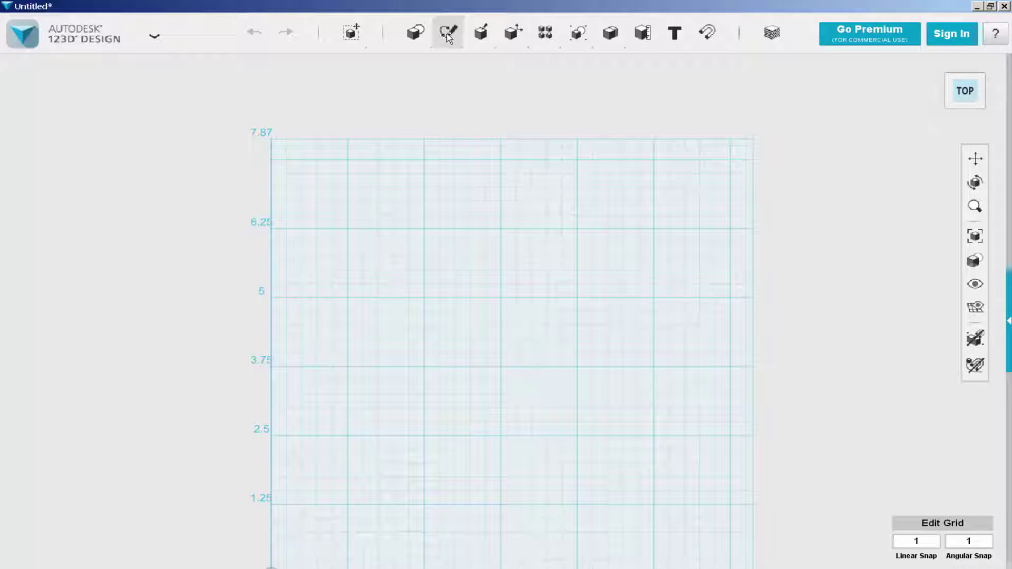
mouse_move(449, 50)
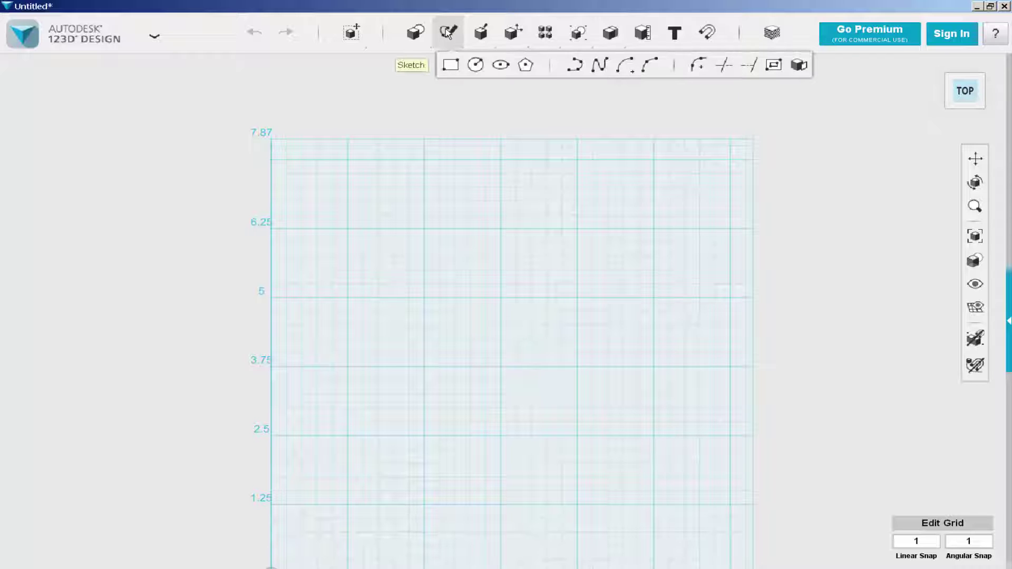
click(475, 65)
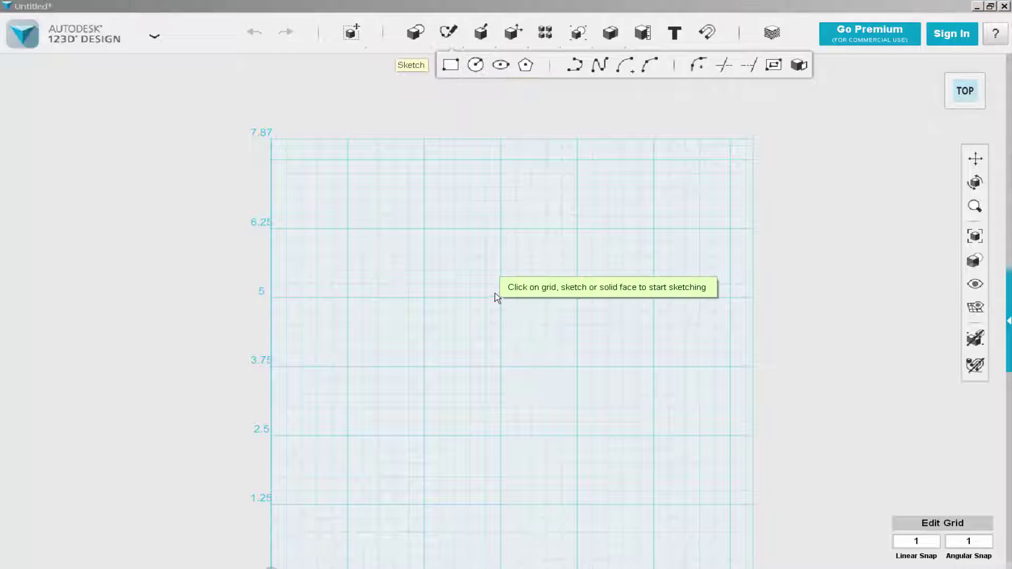
click(501, 298)
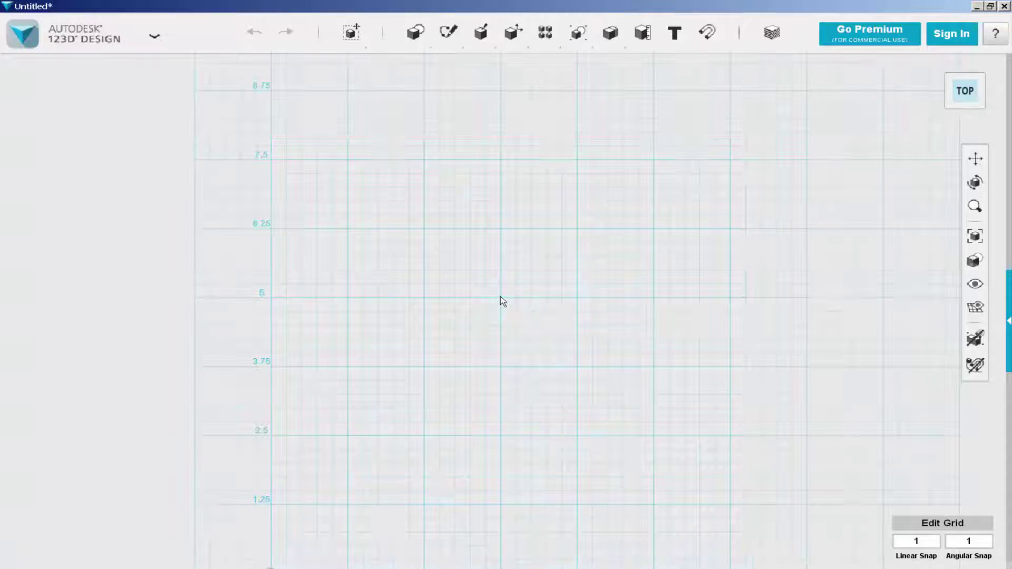
click(448, 373)
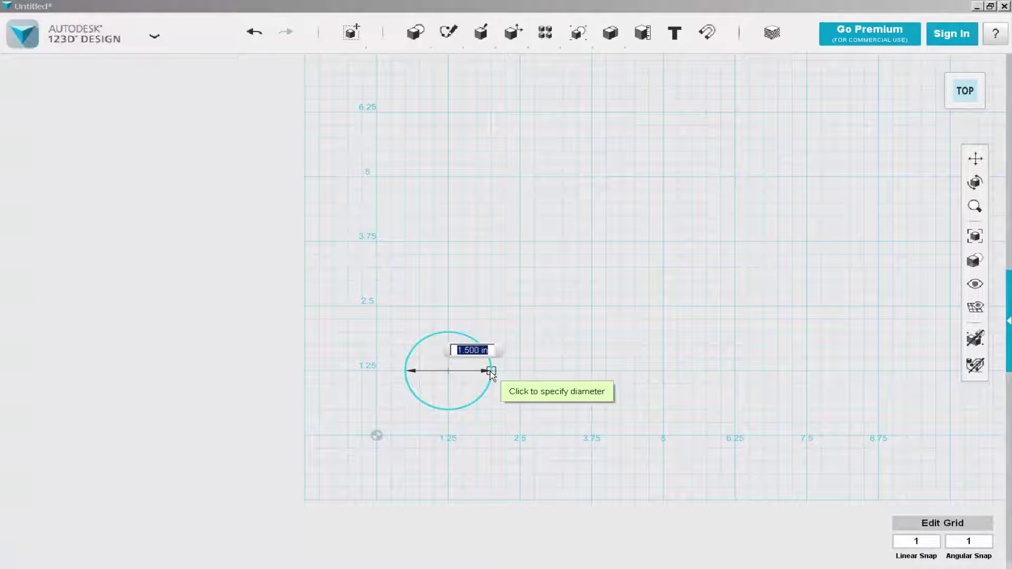
click(491, 373)
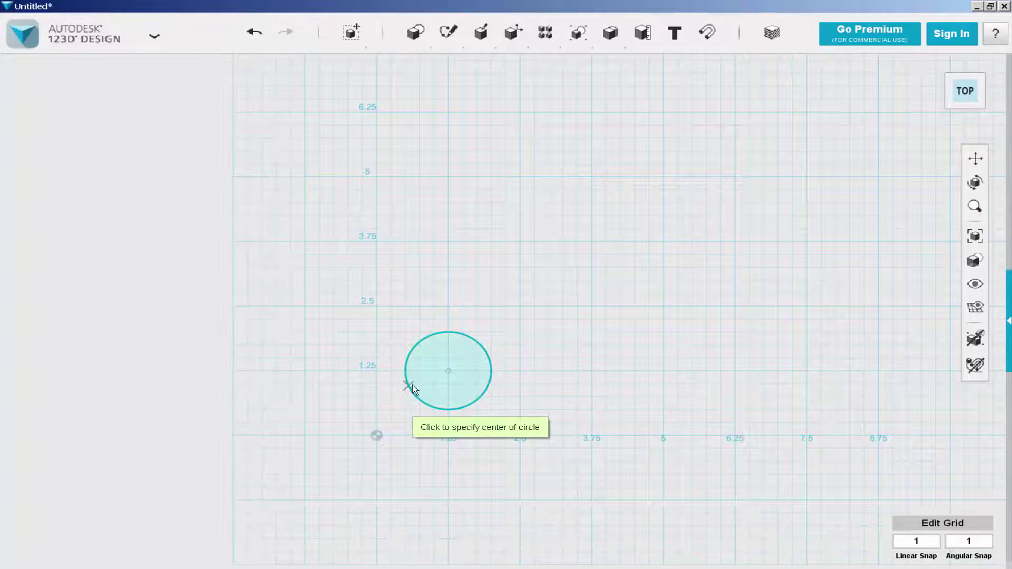
Step: Sketch a two-segment polyline in the circle, forming a V-shaped mouth from the right edge to near the centre and back
mouse_move(450, 31)
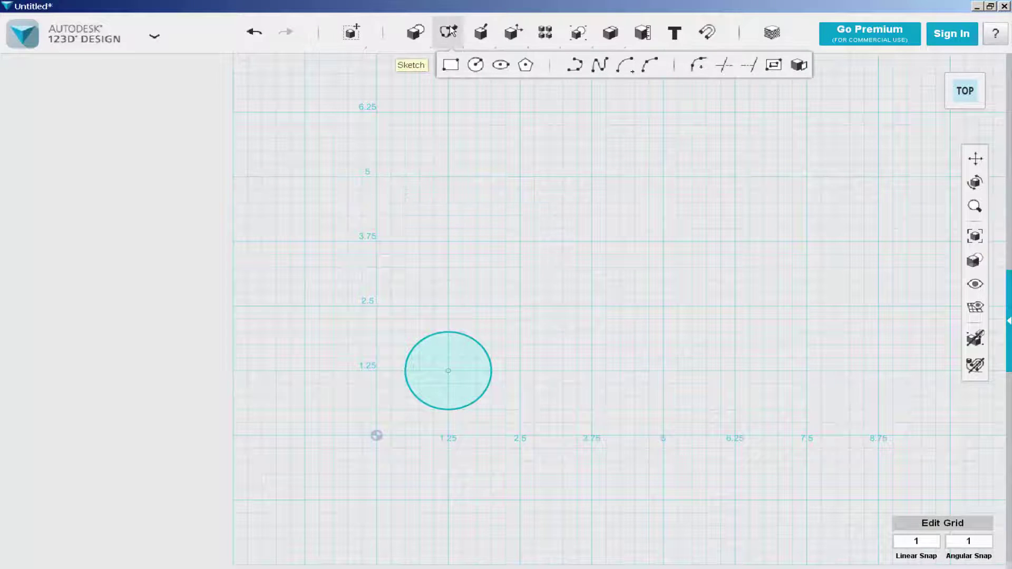
click(575, 64)
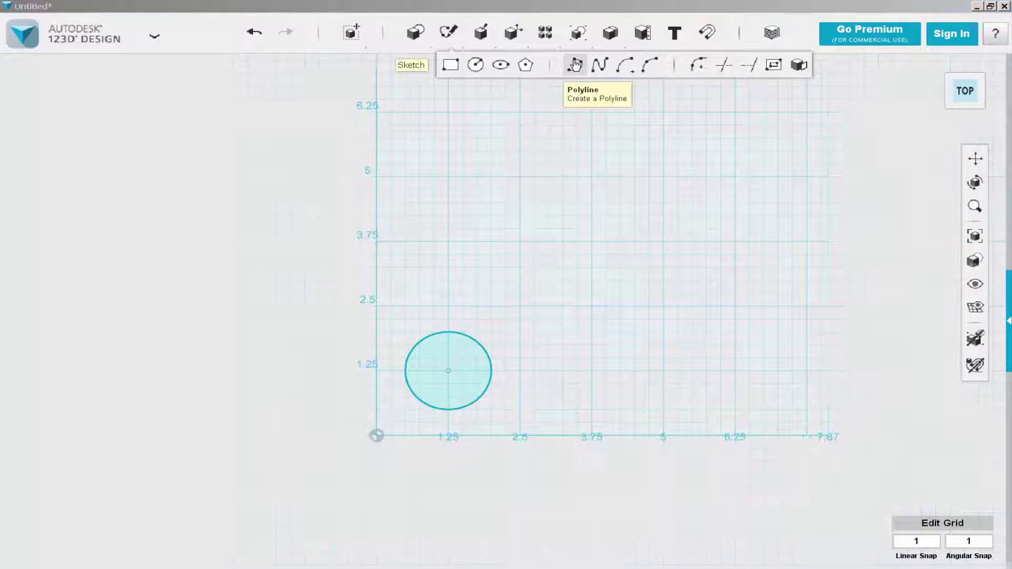
click(484, 350)
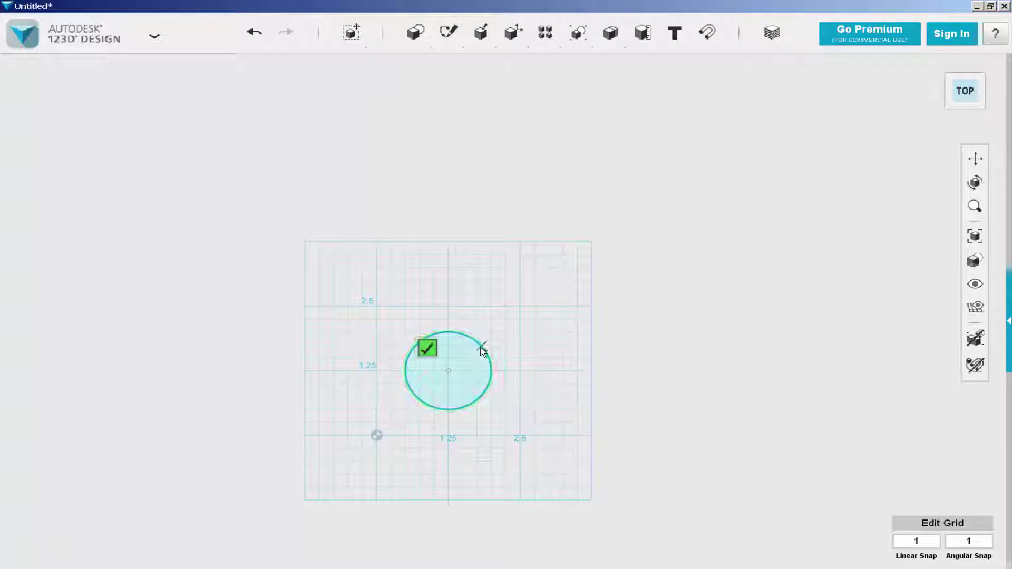
scroll(477, 343, up, 4)
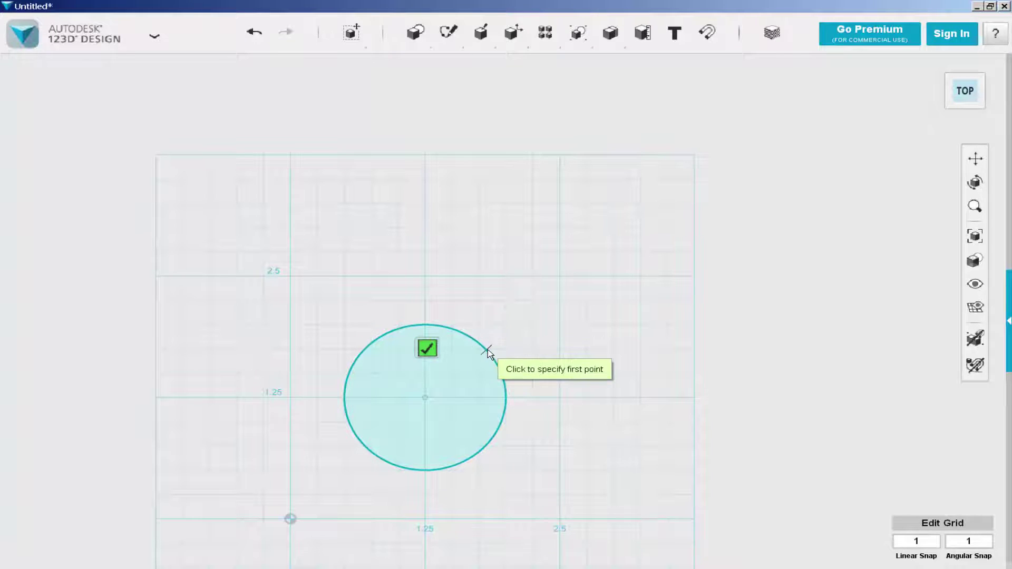
click(486, 350)
click(433, 400)
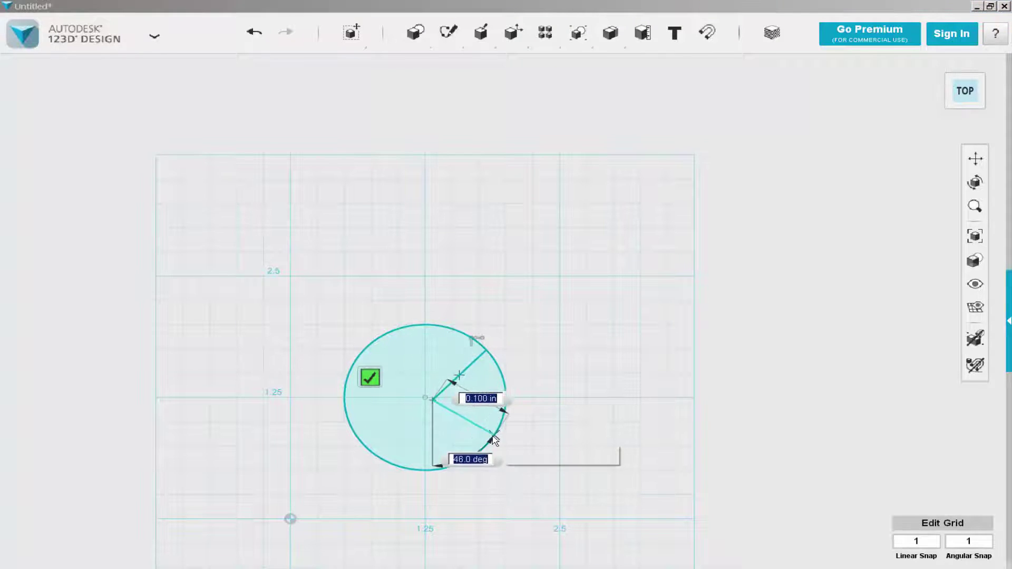
click(492, 440)
click(431, 415)
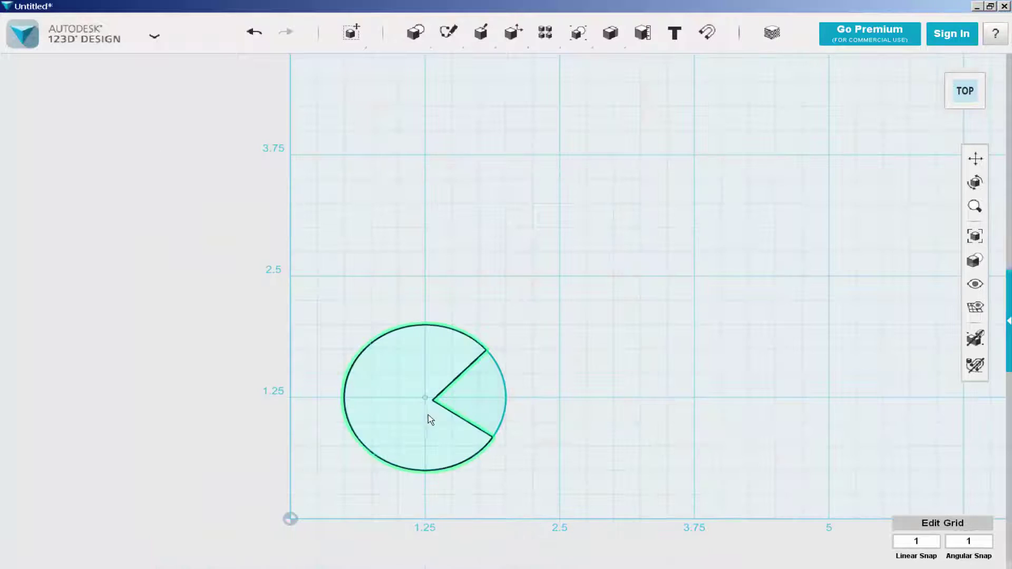
Step: Trim away the circle's arc between the two mouth lines to leave an open Pac-Man outline
mouse_move(449, 31)
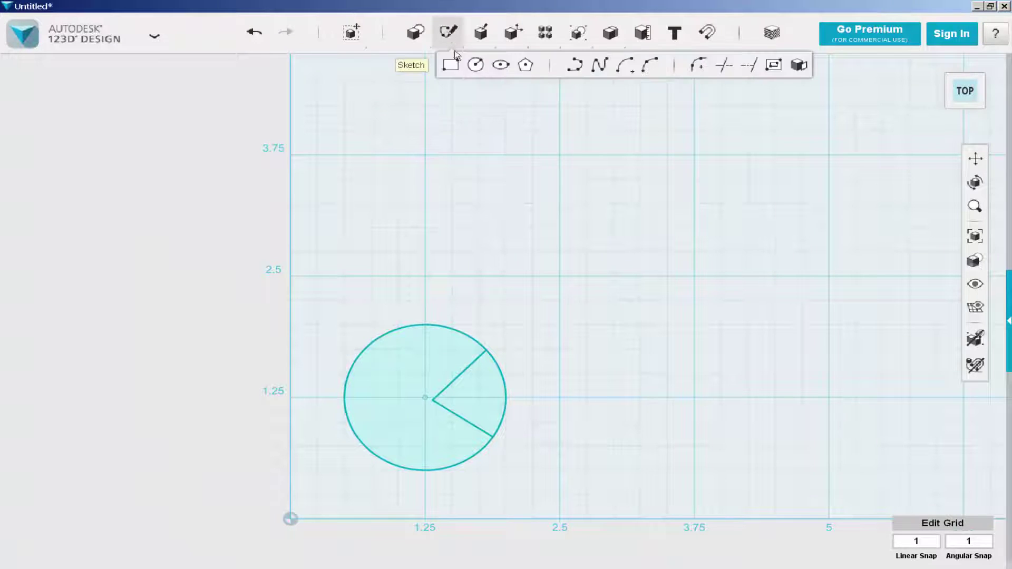
click(722, 69)
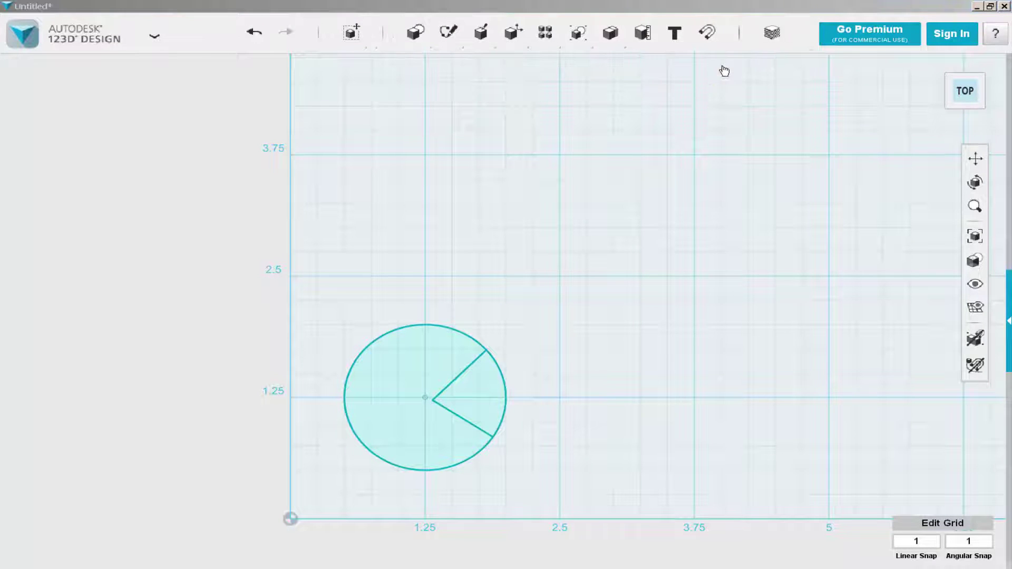
click(469, 339)
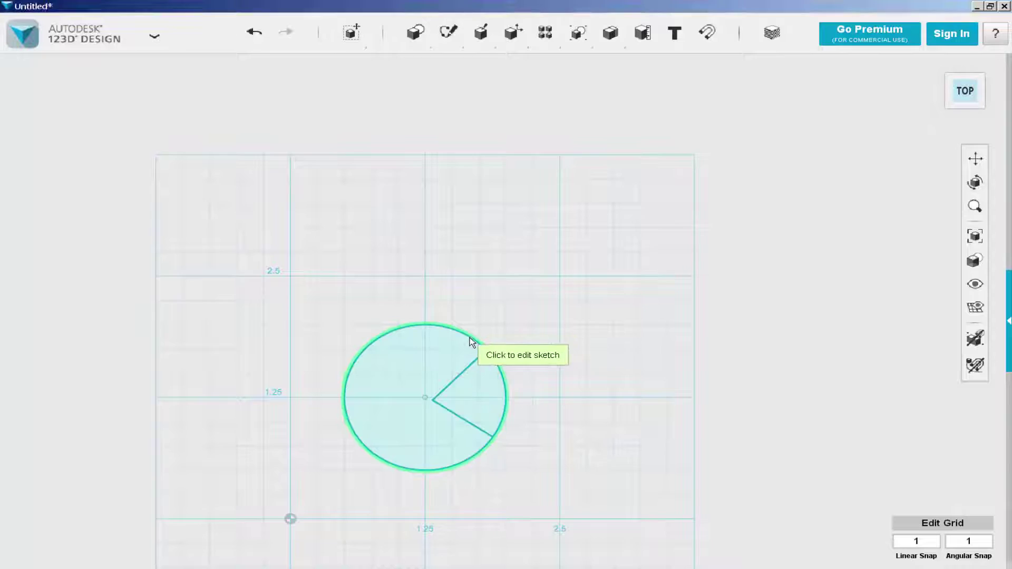
click(503, 393)
Step: Sketch an S-shaped spline in front of the Pac-Man mouth, running from 2, 1.25 in to about 5, 1.25 in
scroll(454, 316, down, 2)
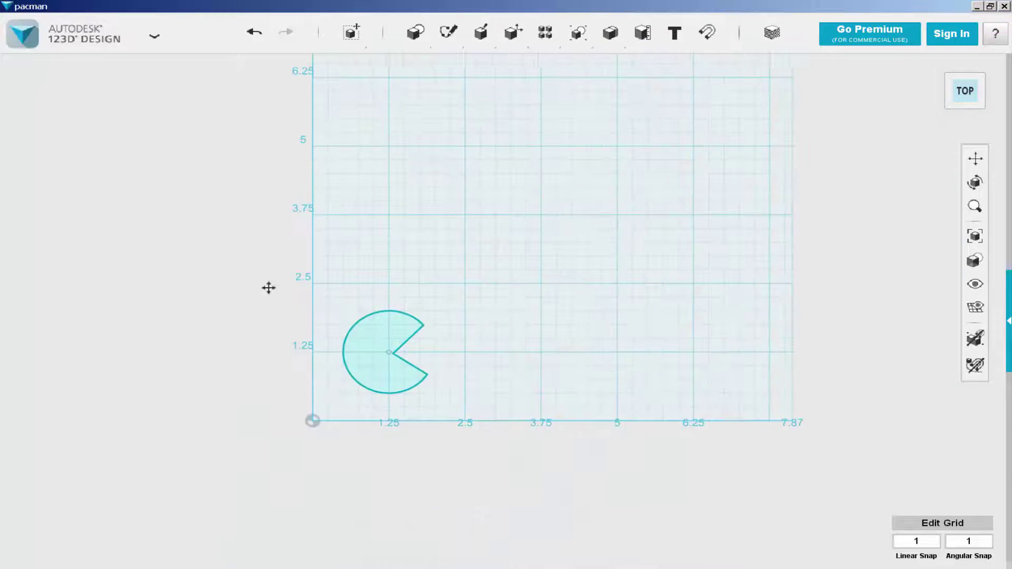
middle_drag(268, 288, 232, 284)
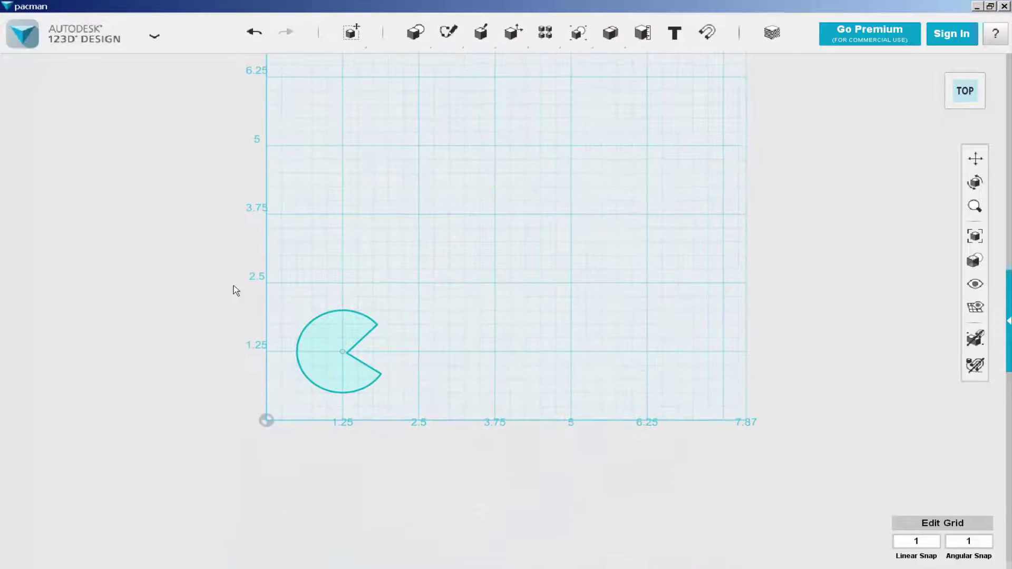
mouse_move(445, 41)
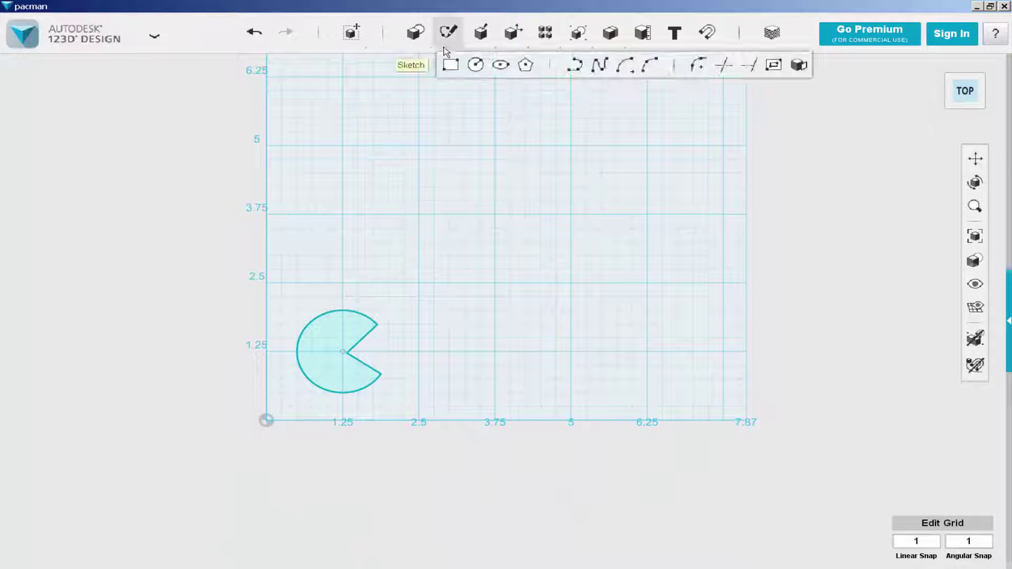
click(574, 65)
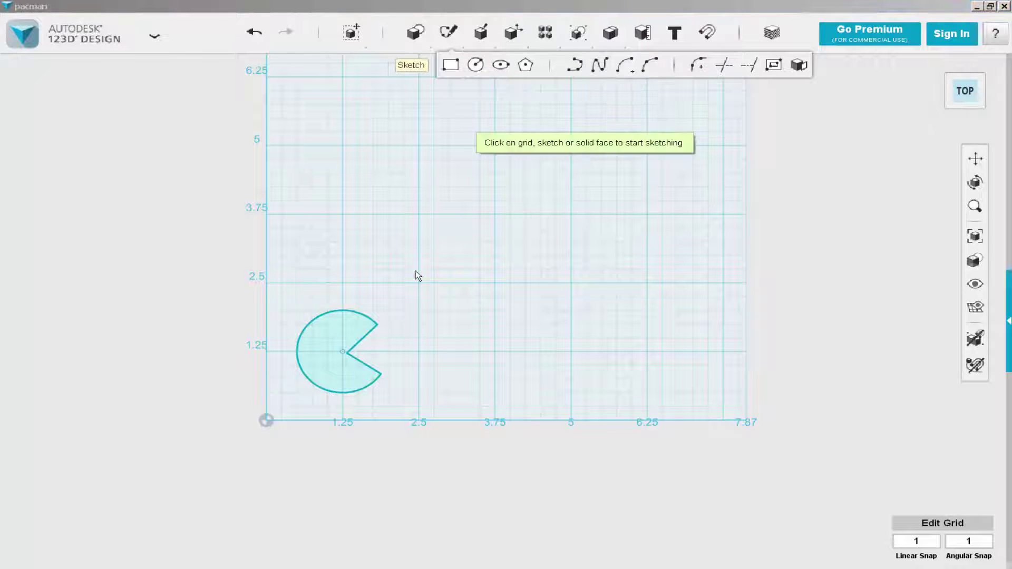
click(422, 344)
click(388, 351)
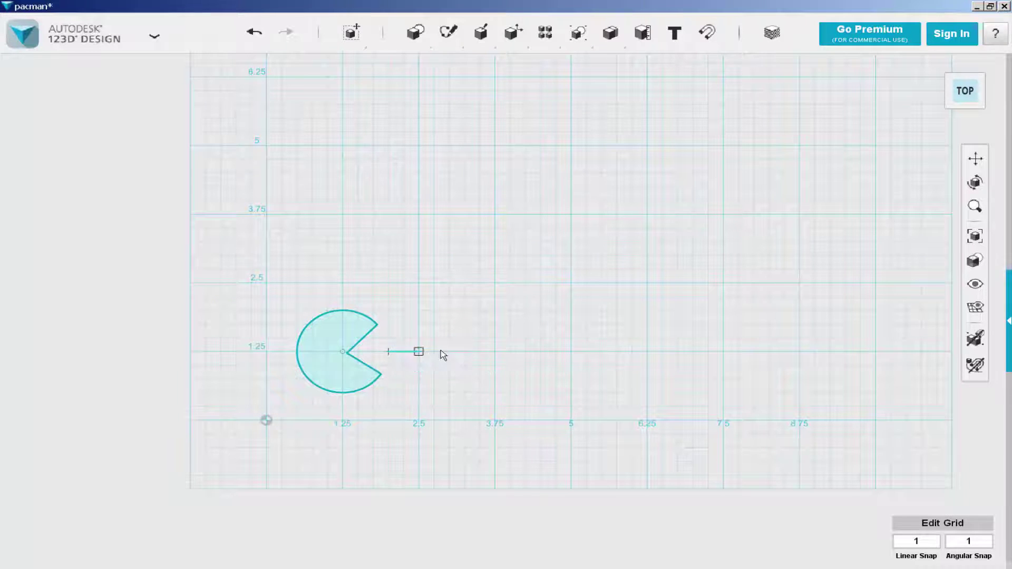
click(449, 351)
click(503, 330)
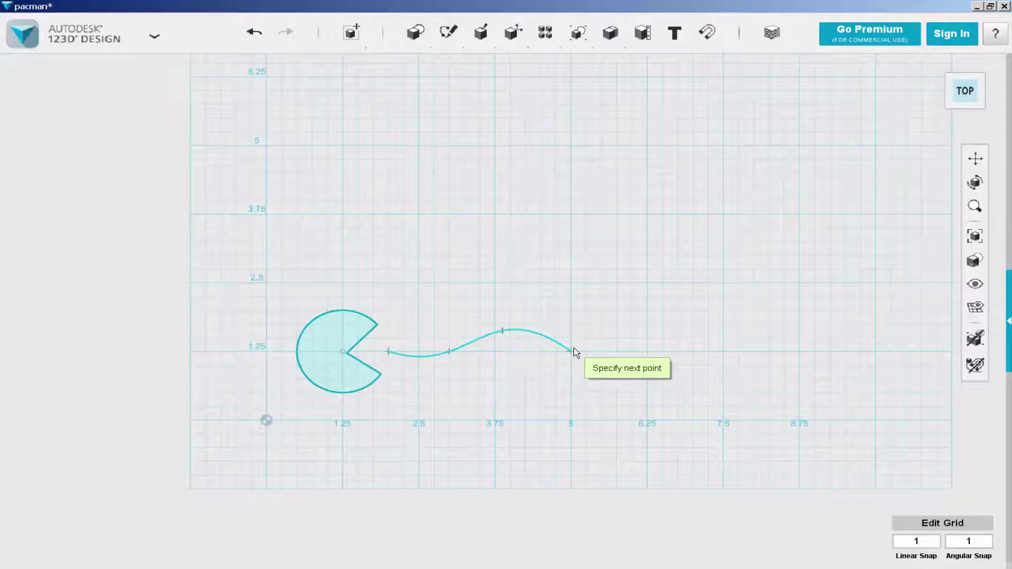
double_click(575, 351)
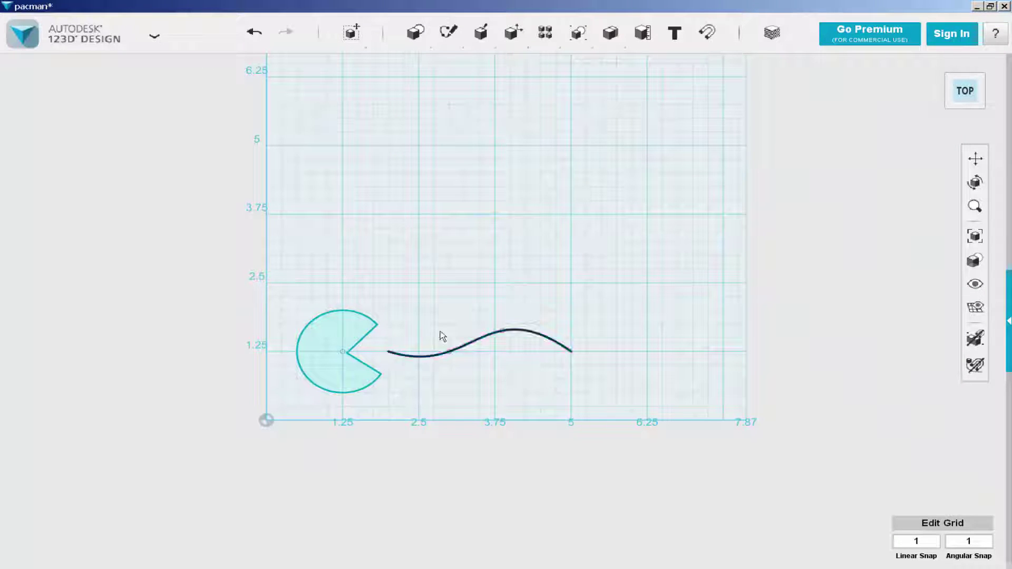
Step: Place a sketch circle with a 0.1 in radius on the spline's start point beside the mouth
mouse_move(415, 33)
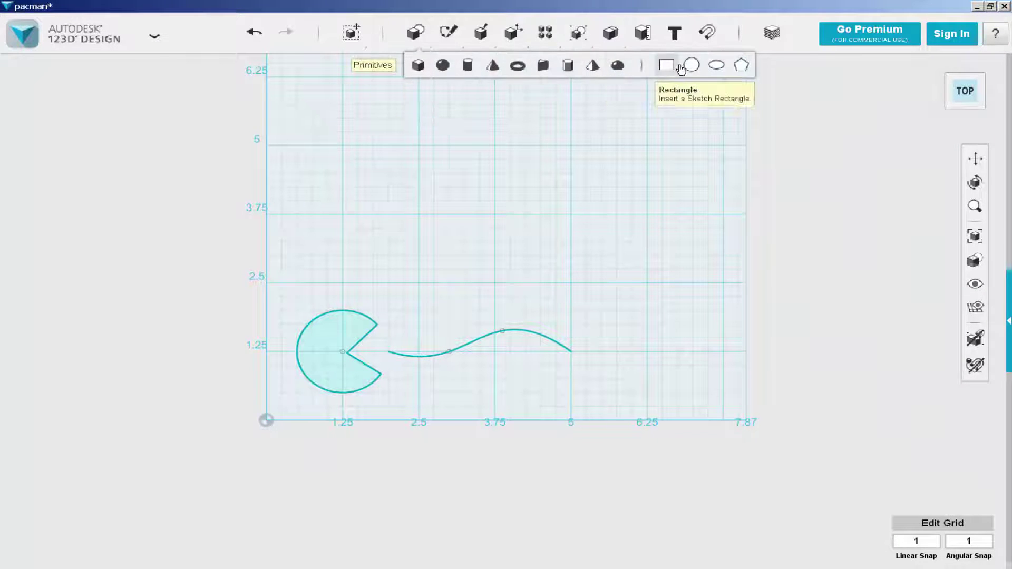
click(692, 65)
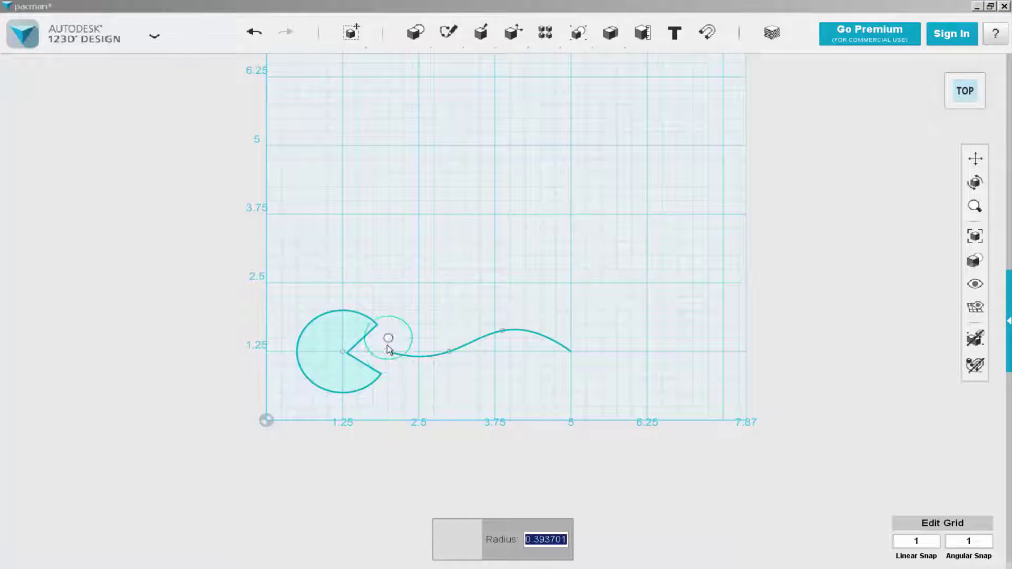
text(.1)
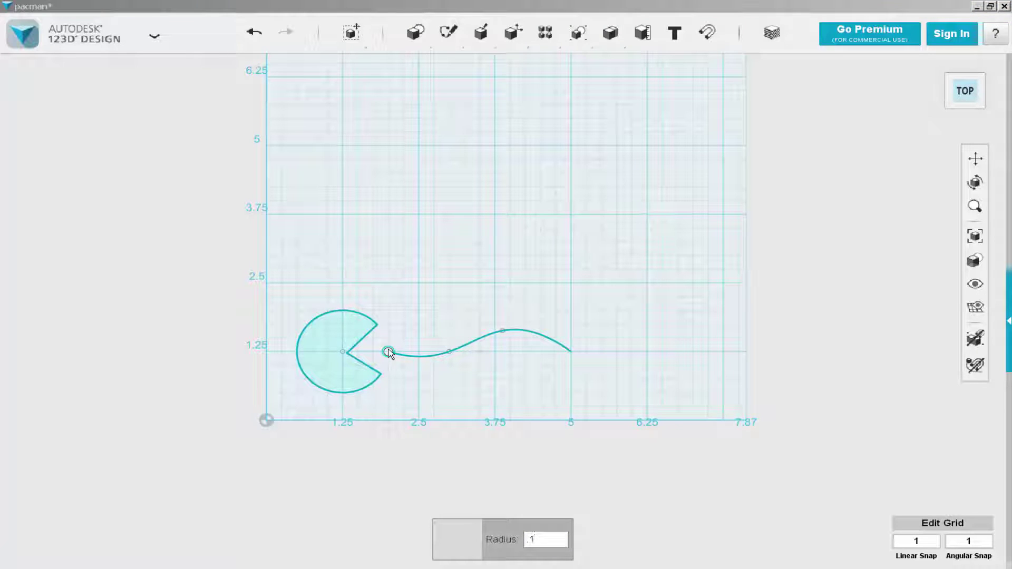
key(Return)
Step: Rotate the small circle upright about its centre so that it stands across the spline's start
right_drag(405, 373, 395, 354)
click(936, 64)
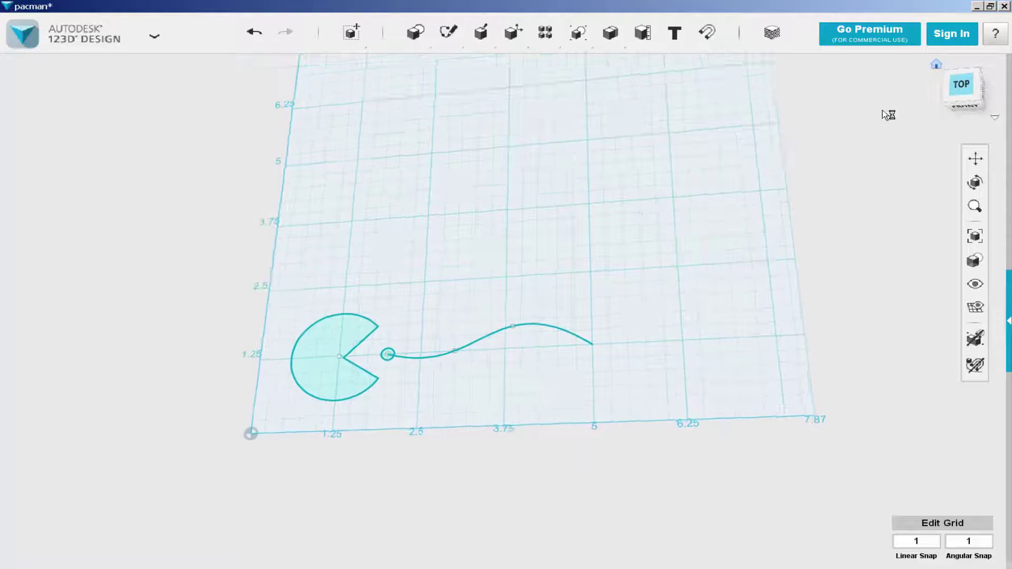
scroll(434, 320, up, 5)
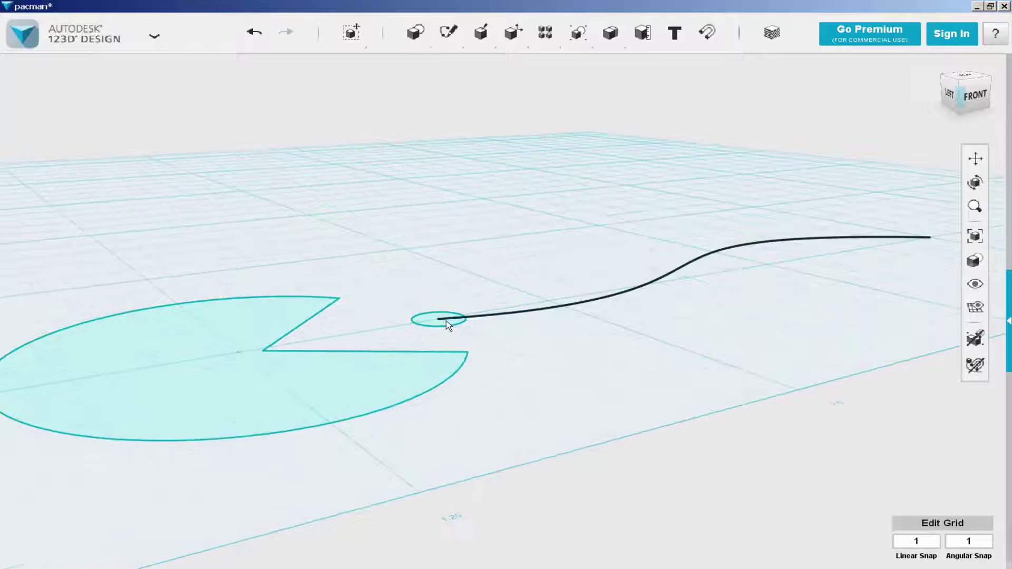
click(432, 319)
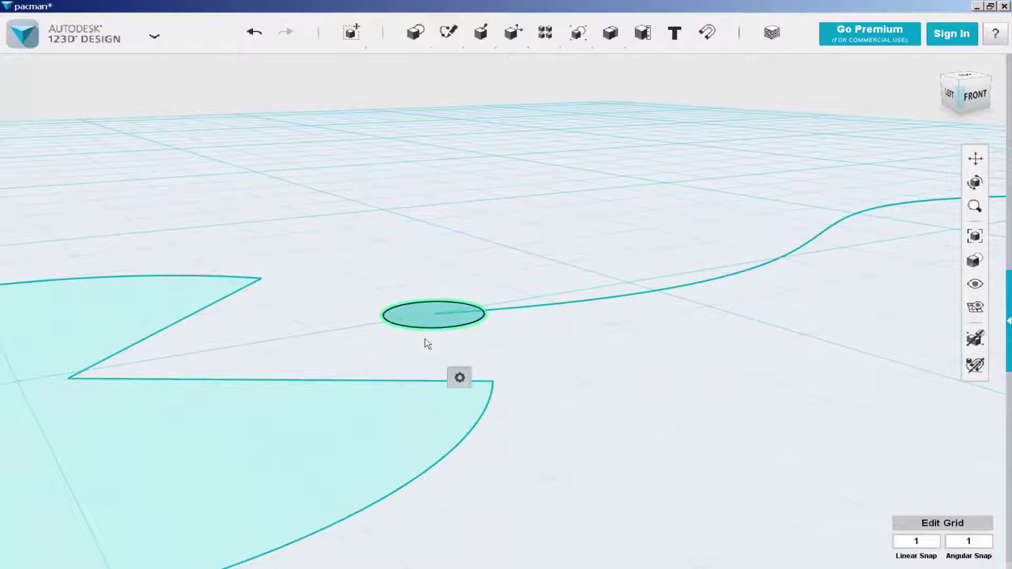
click(486, 378)
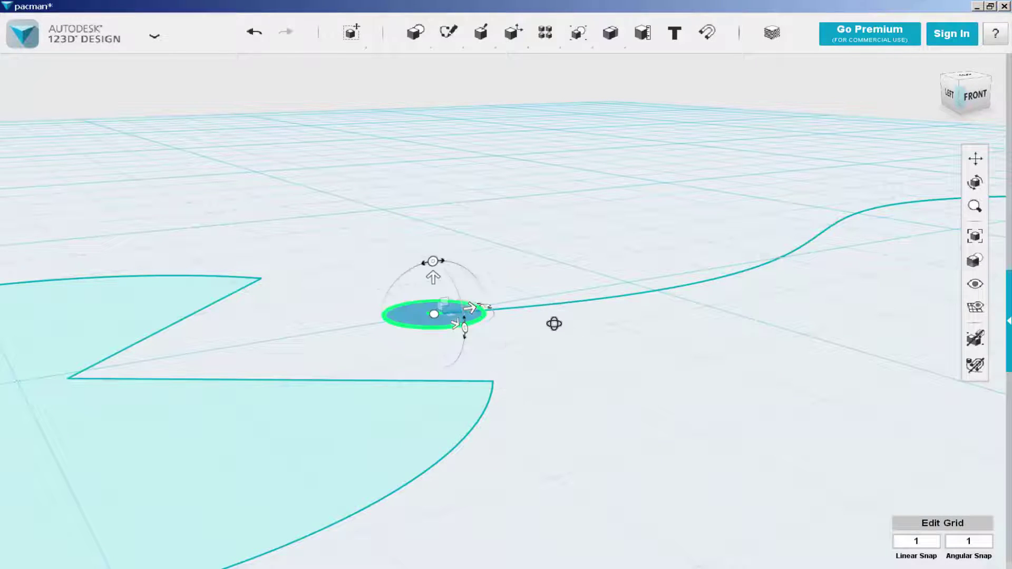
right_drag(554, 324, 565, 344)
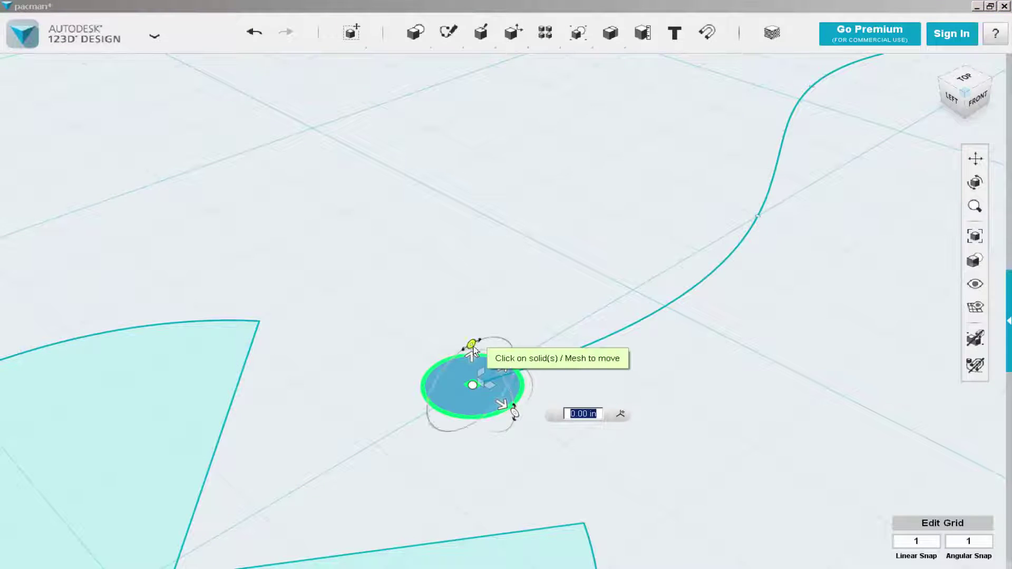
drag(471, 344, 452, 402)
click(603, 391)
right_drag(603, 391, 549, 336)
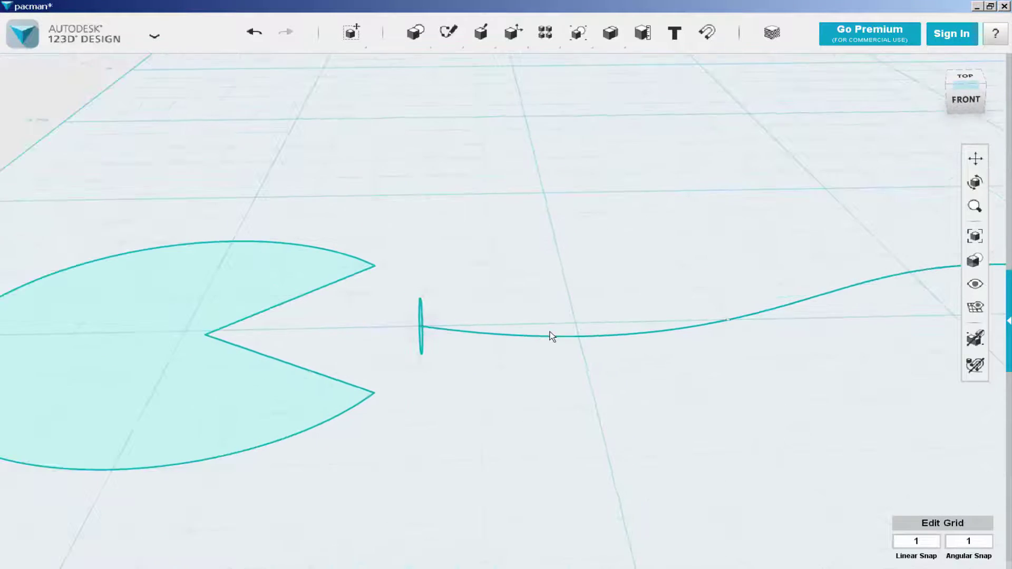
scroll(546, 299, down, 5)
right_drag(546, 299, 577, 368)
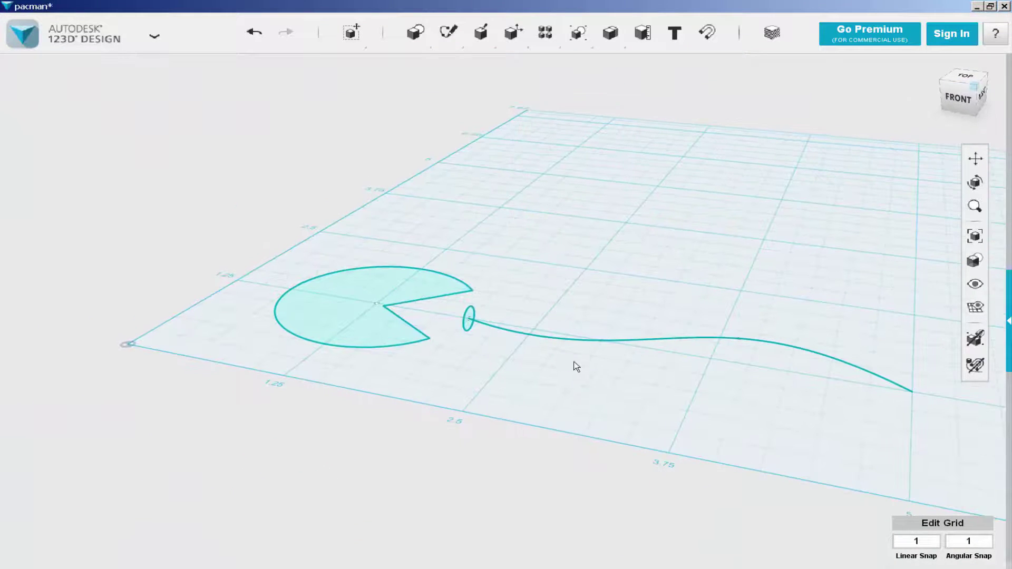
Step: Sweep the small upright circle along the S-shaped spline to form a solid tube
scroll(475, 346, up, 2)
click(468, 323)
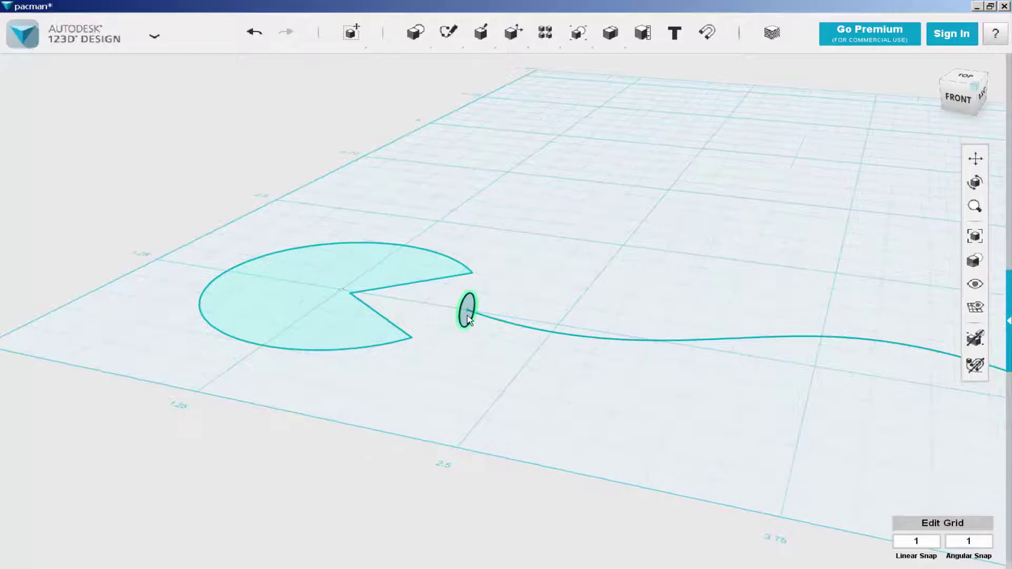
click(600, 374)
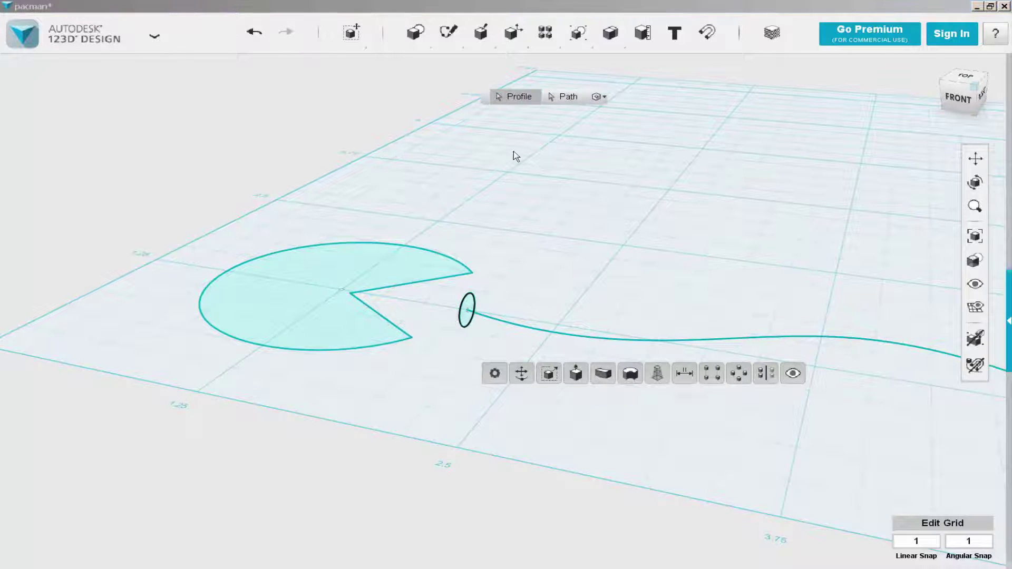
click(550, 334)
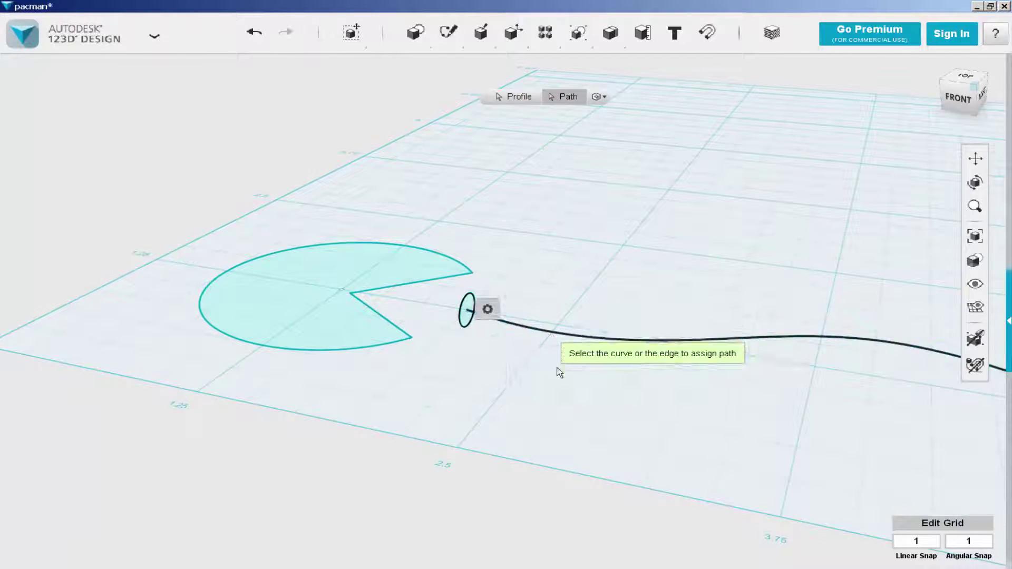
click(523, 210)
scroll(468, 322, down, 4)
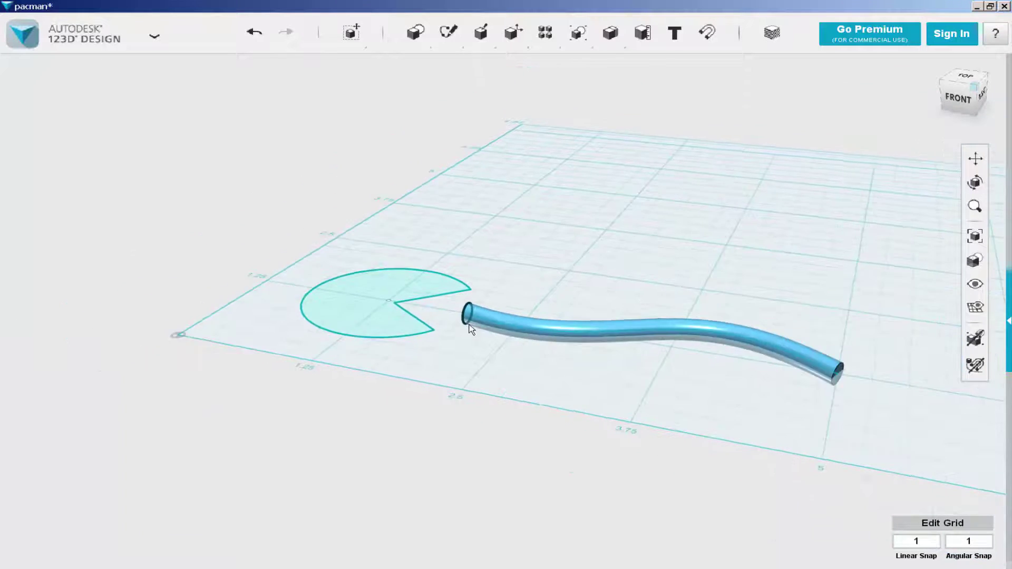
Step: Place a sphere with a 0.393701 in radius on the grid behind the tube
right_drag(471, 360, 496, 376)
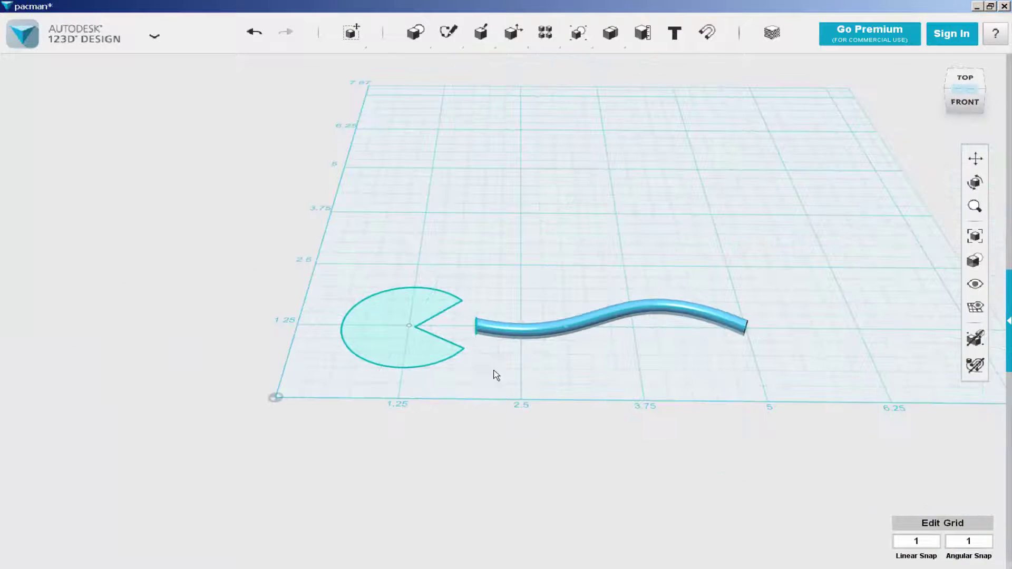
mouse_move(415, 42)
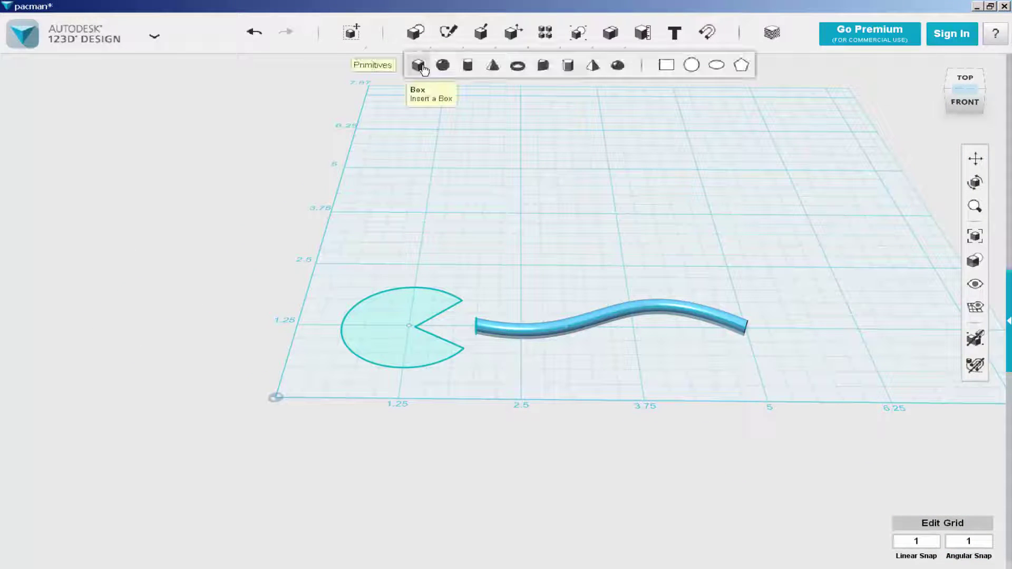
click(438, 65)
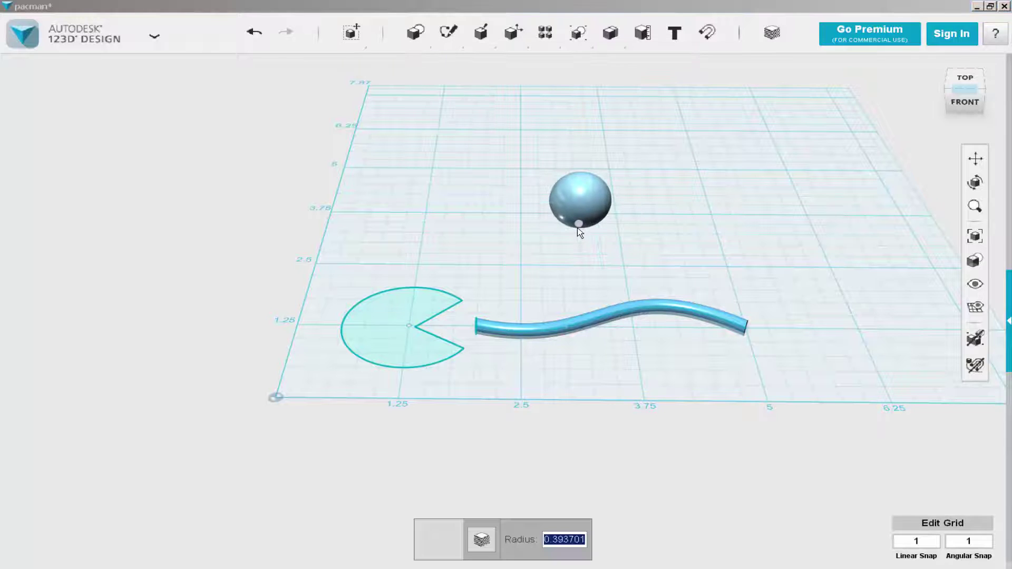
click(579, 228)
Step: Place a box with 0.787402 in length, width and height beside the sphere
mouse_move(413, 33)
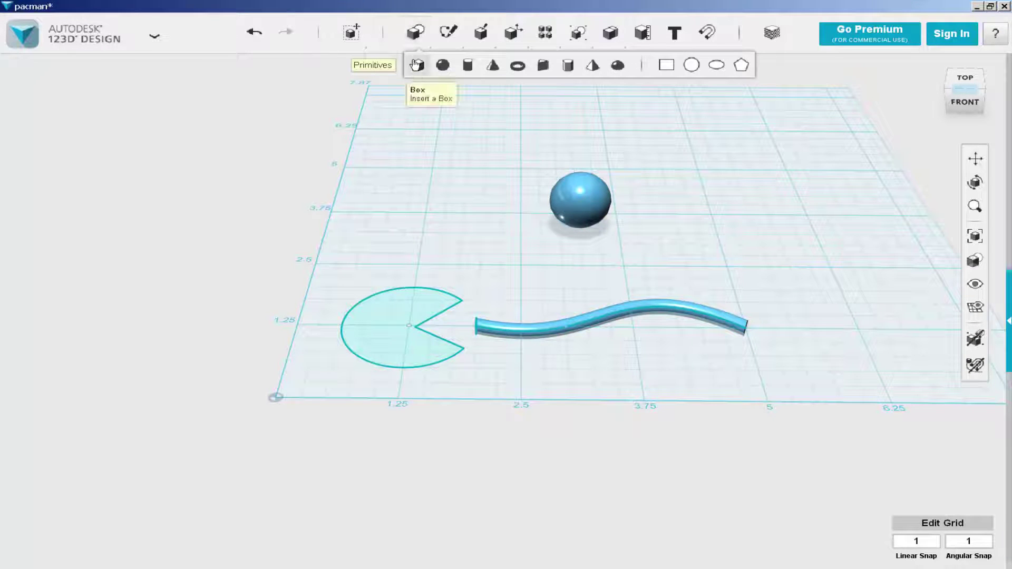
click(415, 64)
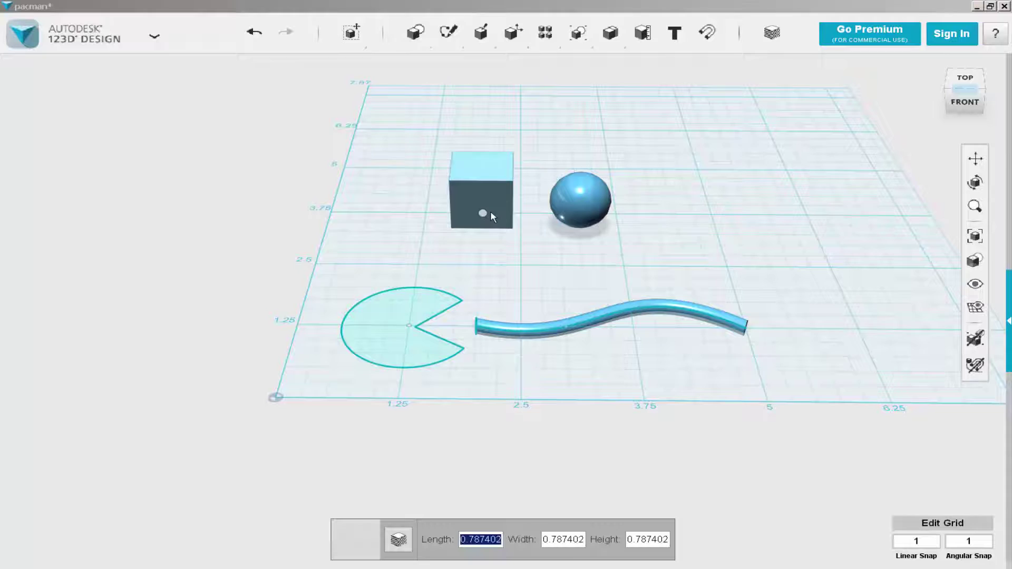
click(491, 213)
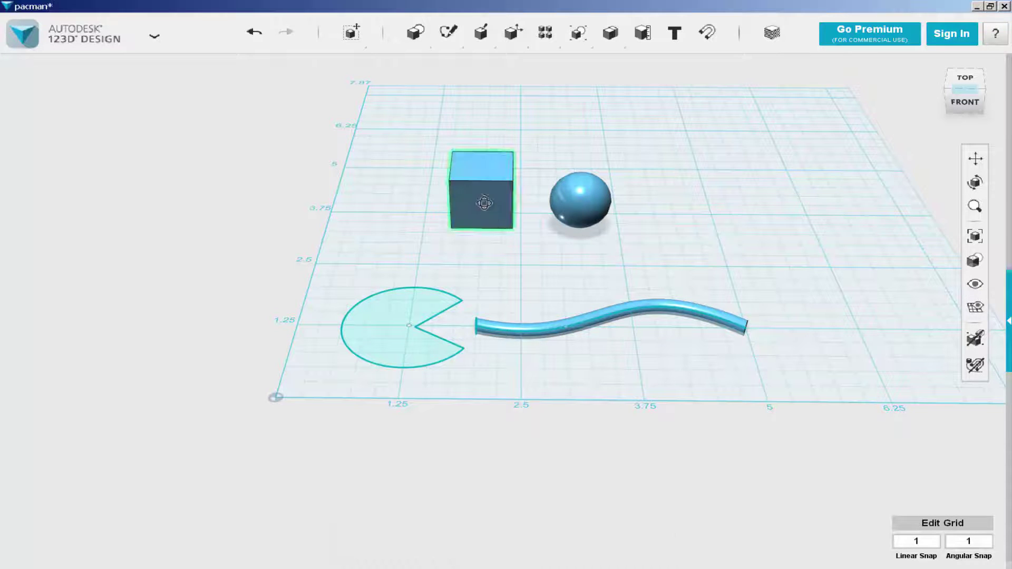
Step: Sketch a horizontal line across the full width of the box's front face near mid-height and save the project
right_drag(491, 213, 481, 174)
mouse_move(441, 32)
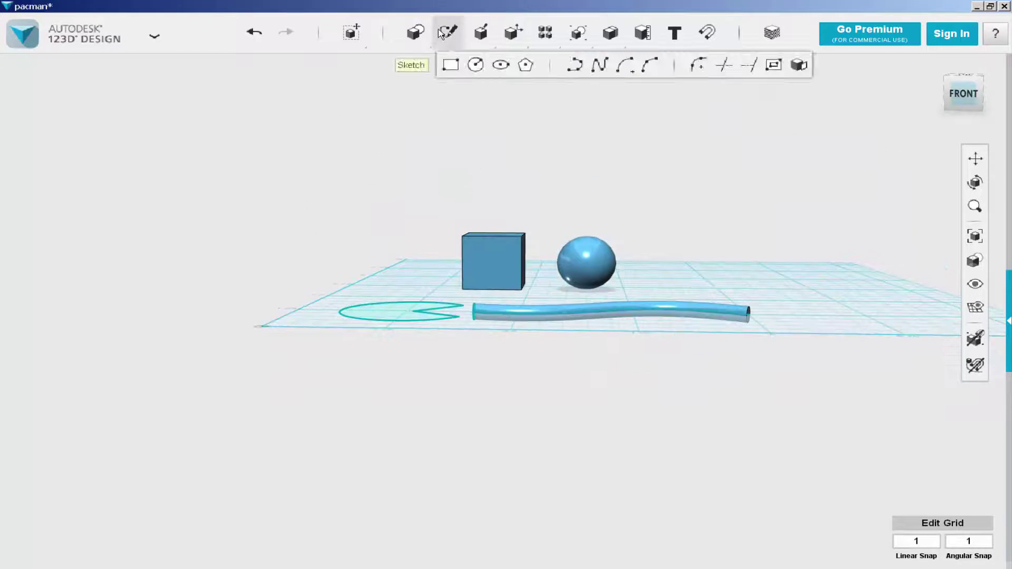
click(575, 65)
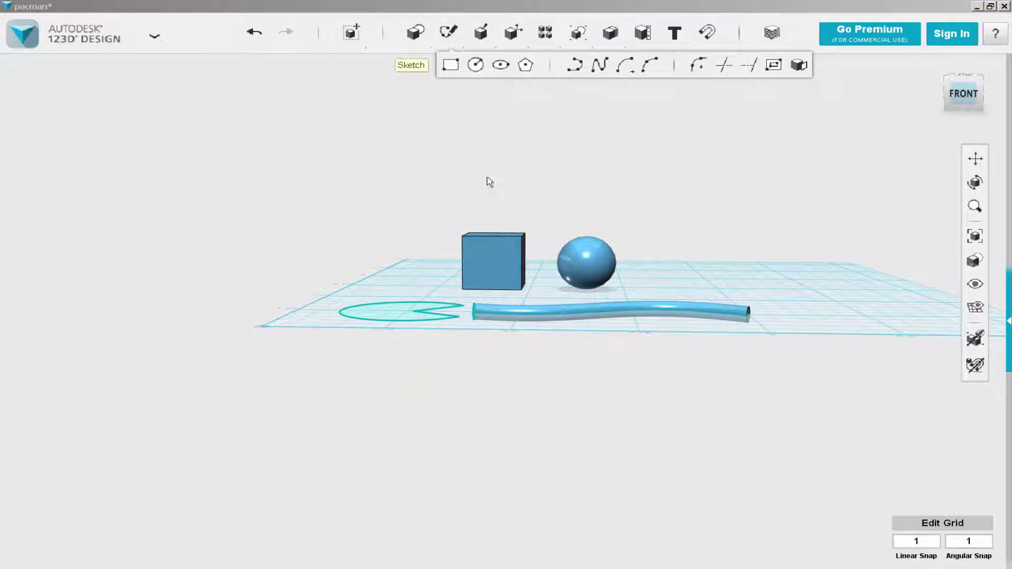
click(496, 262)
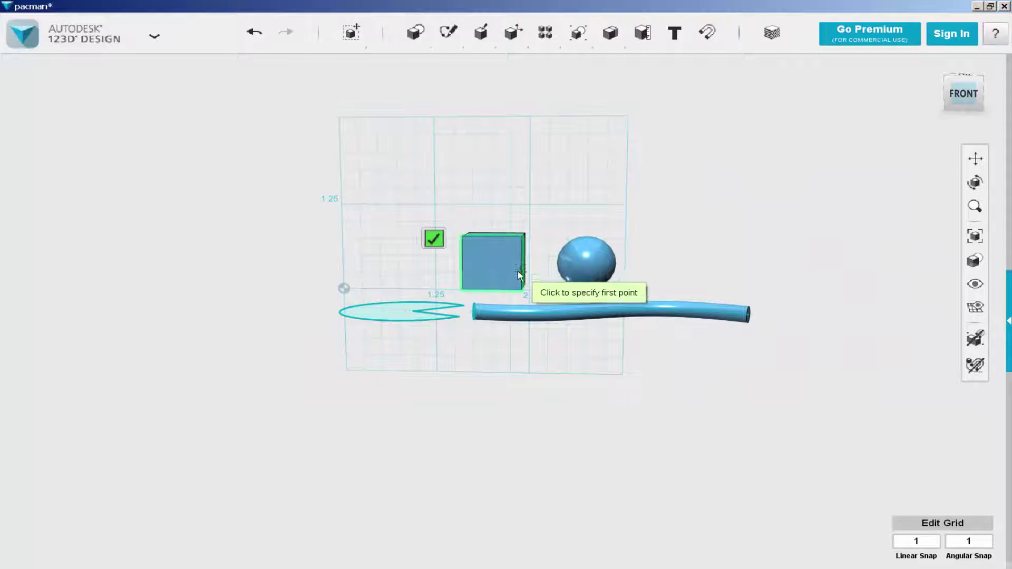
scroll(519, 266, up, 3)
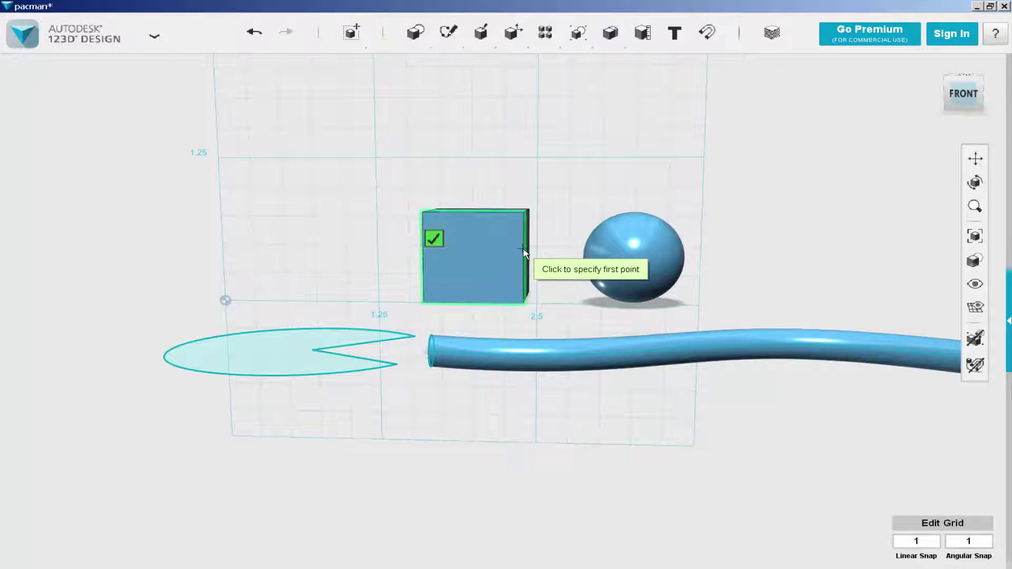
click(520, 254)
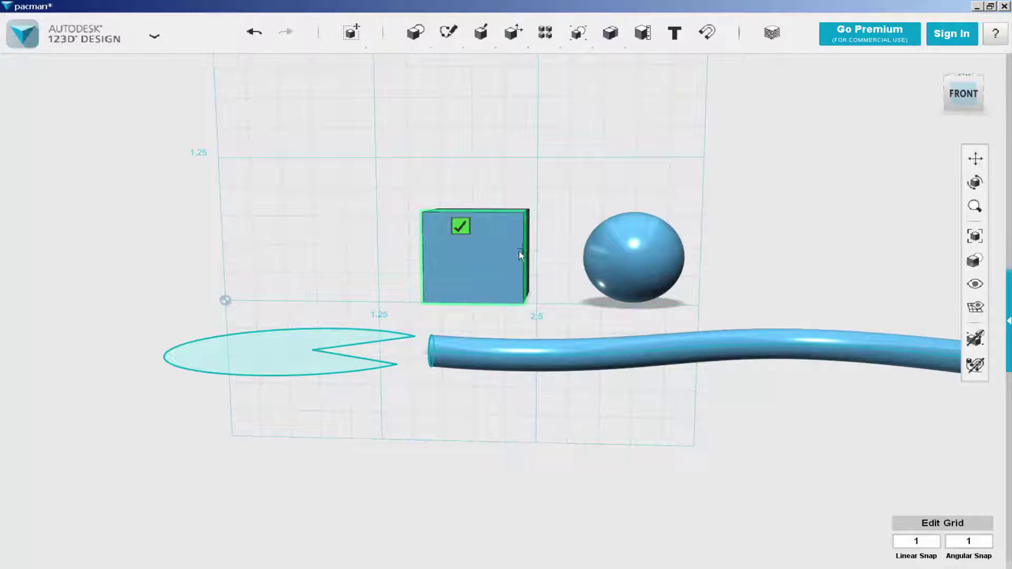
double_click(420, 248)
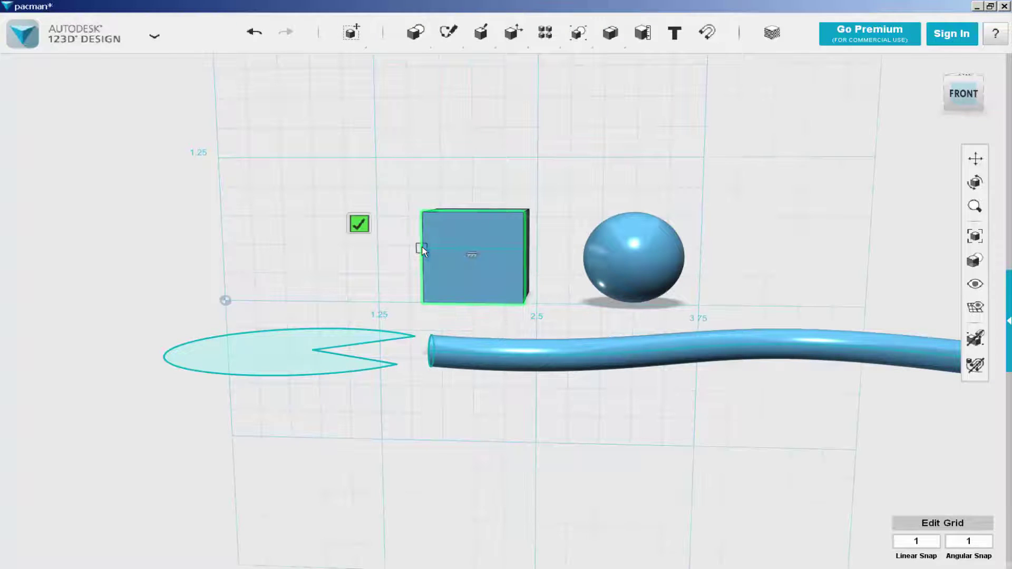
click(359, 224)
click(75, 137)
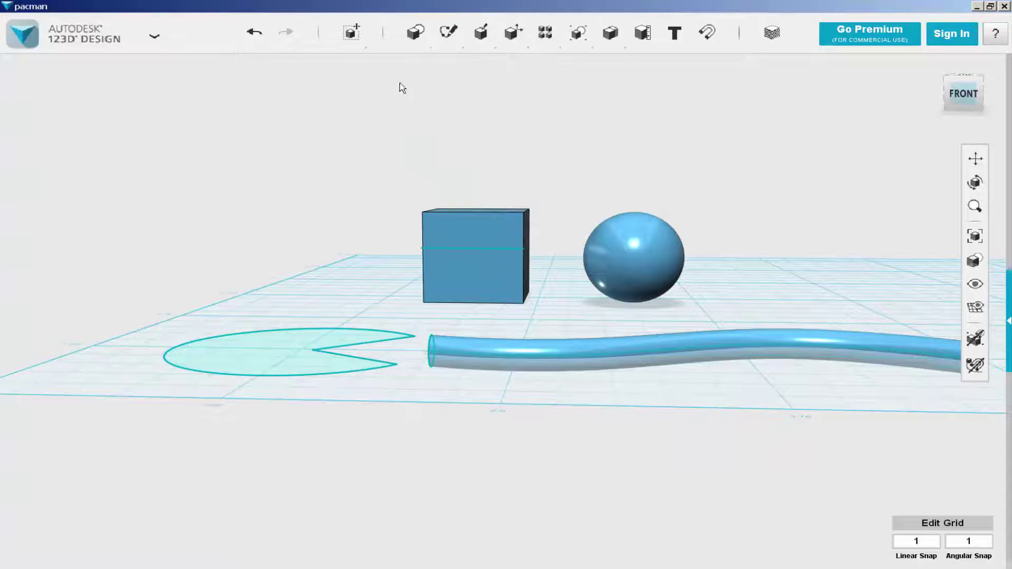
Step: Split the sphere into upper and lower halves, using the line on the box's face as the splitting entity
mouse_move(476, 43)
mouse_move(512, 34)
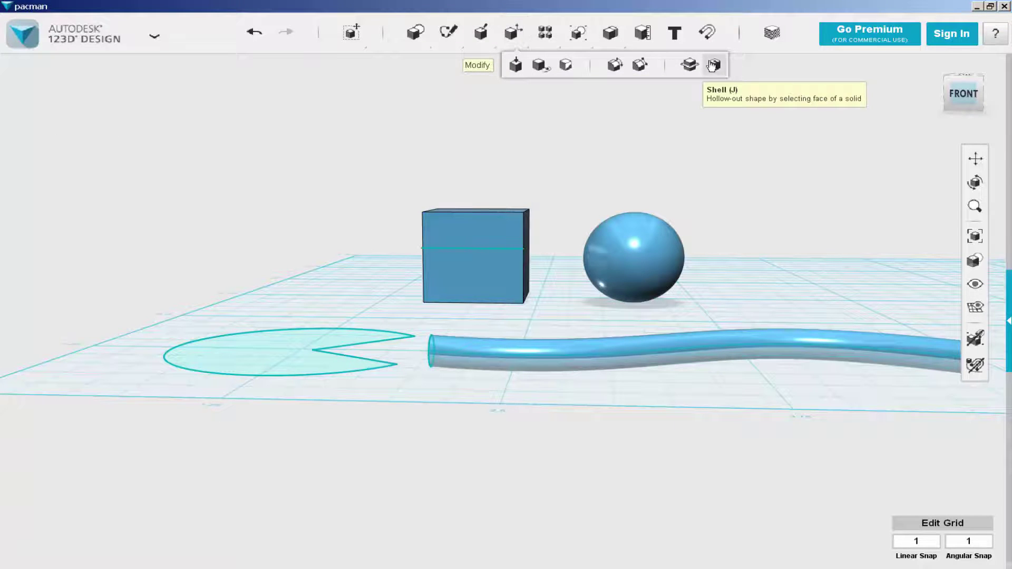
click(687, 64)
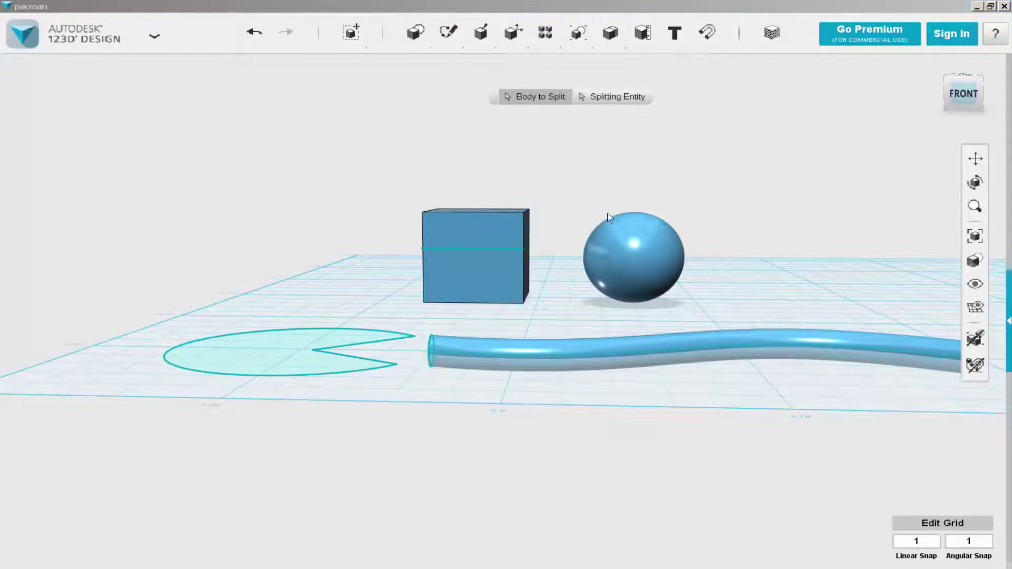
click(628, 234)
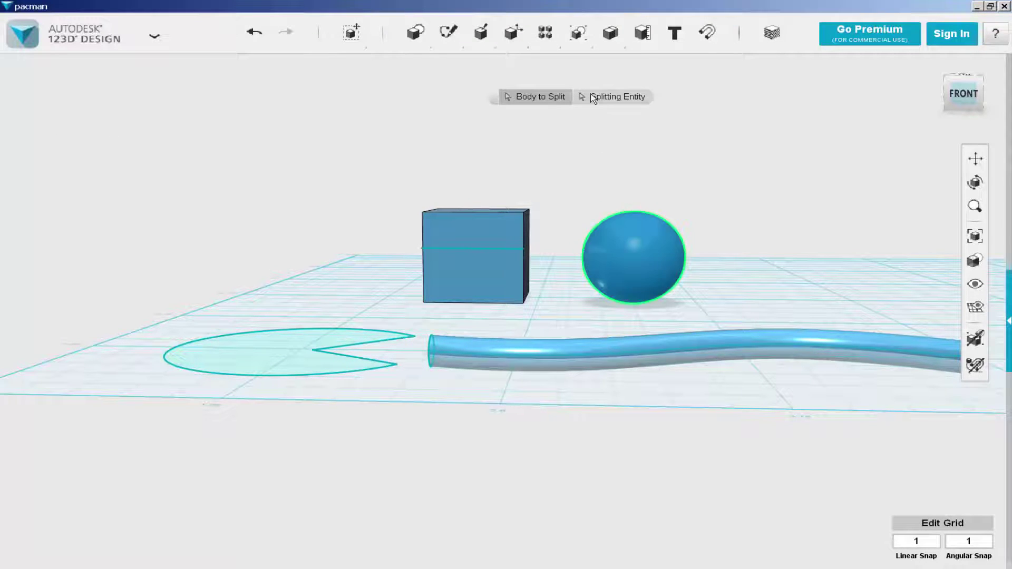
click(472, 253)
right_drag(358, 227, 387, 316)
click(879, 306)
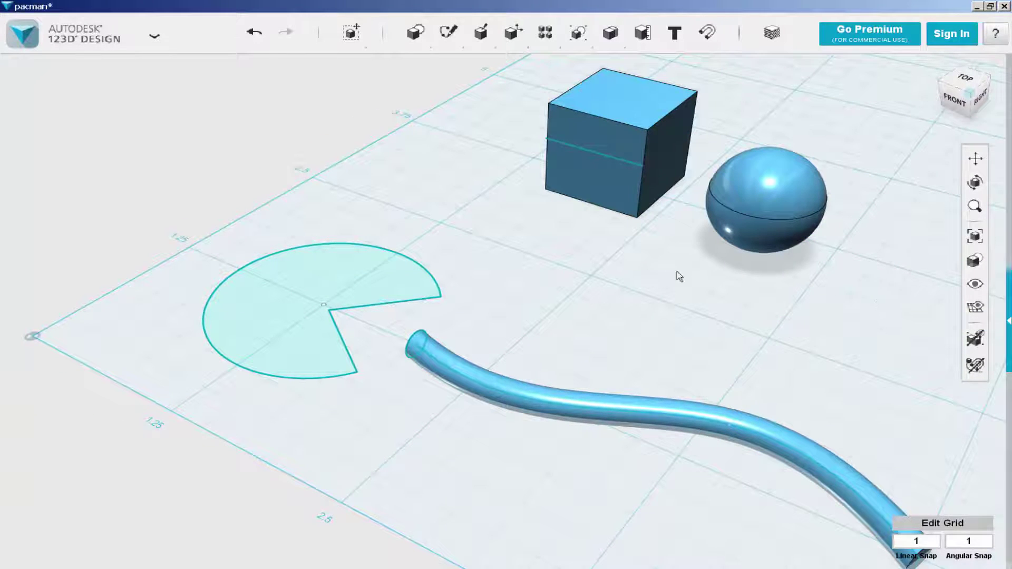
Step: Delete the box and the lower half of the split sphere
click(602, 138)
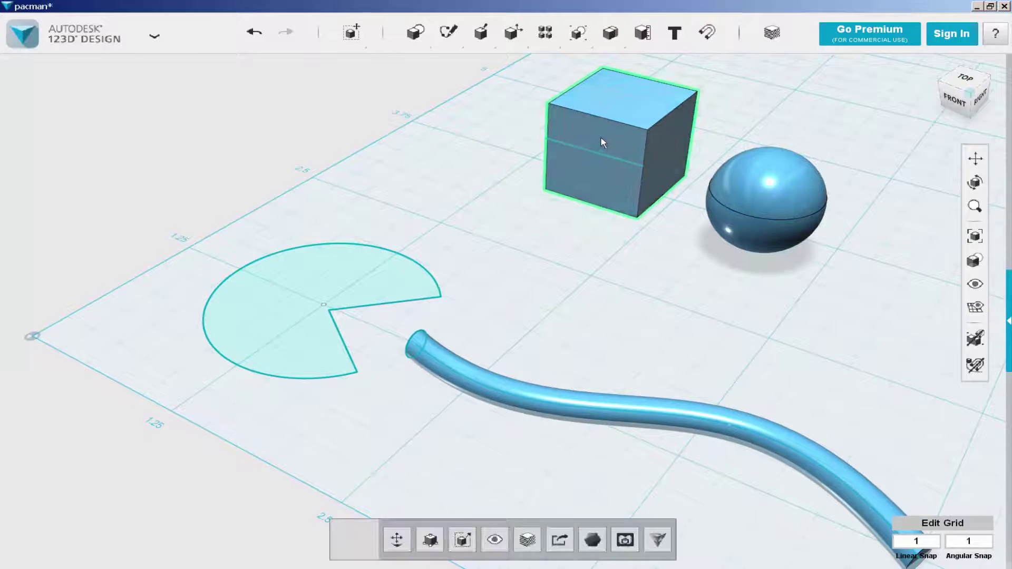
key(Delete)
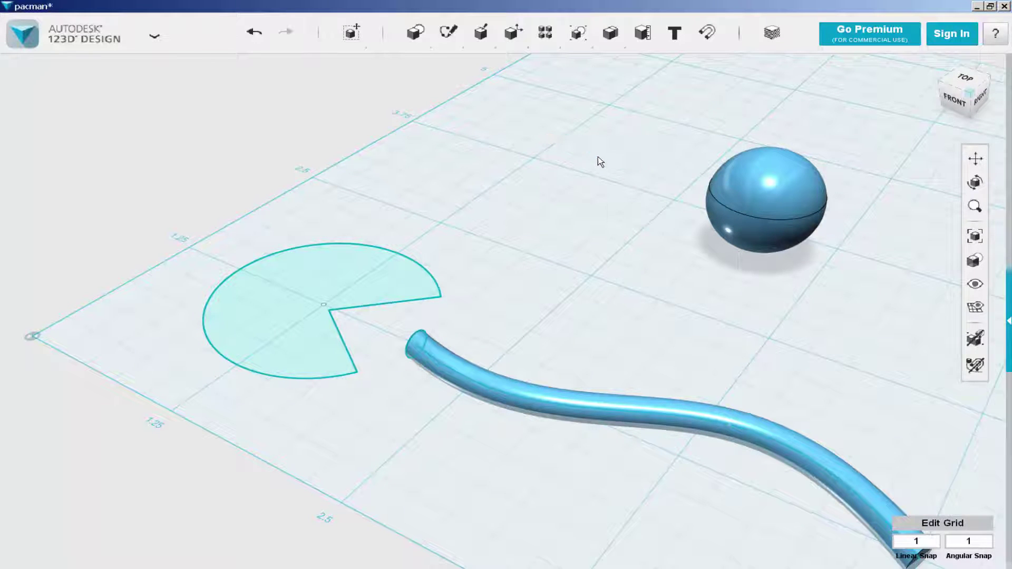
click(743, 239)
key(Delete)
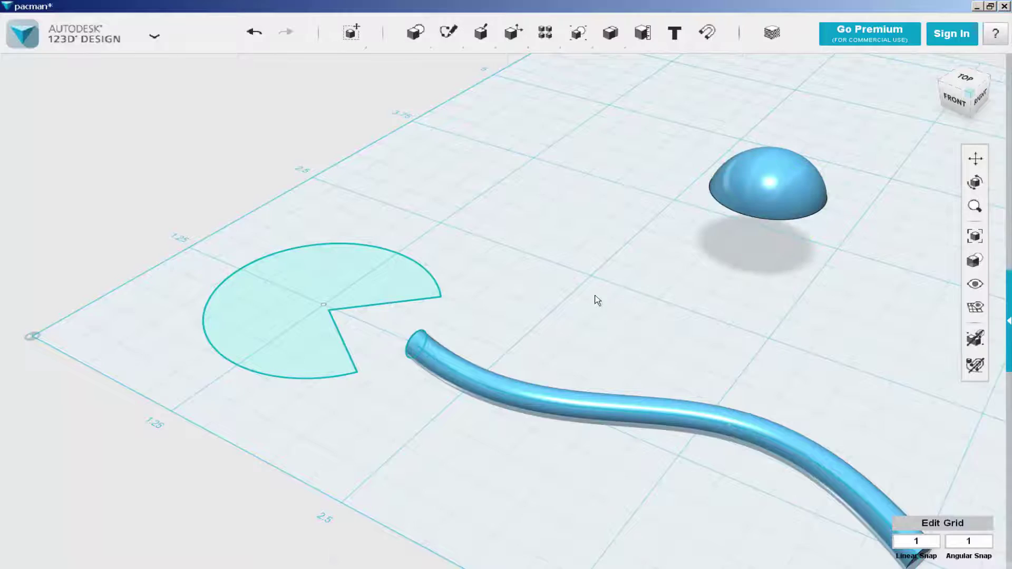
Step: Scale the hemisphere uniformly by a factor of about 0.48
right_drag(594, 299, 551, 294)
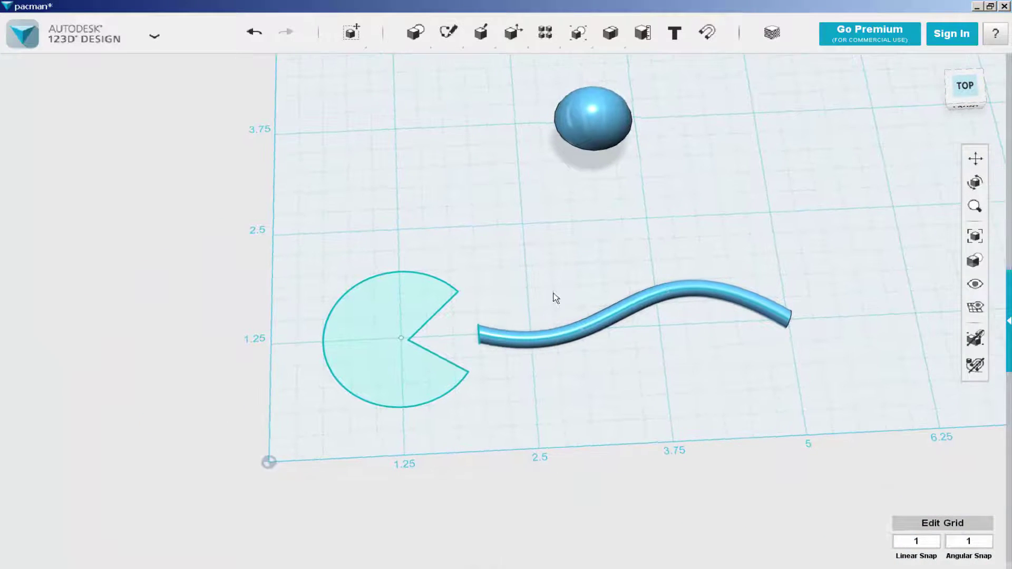
click(584, 100)
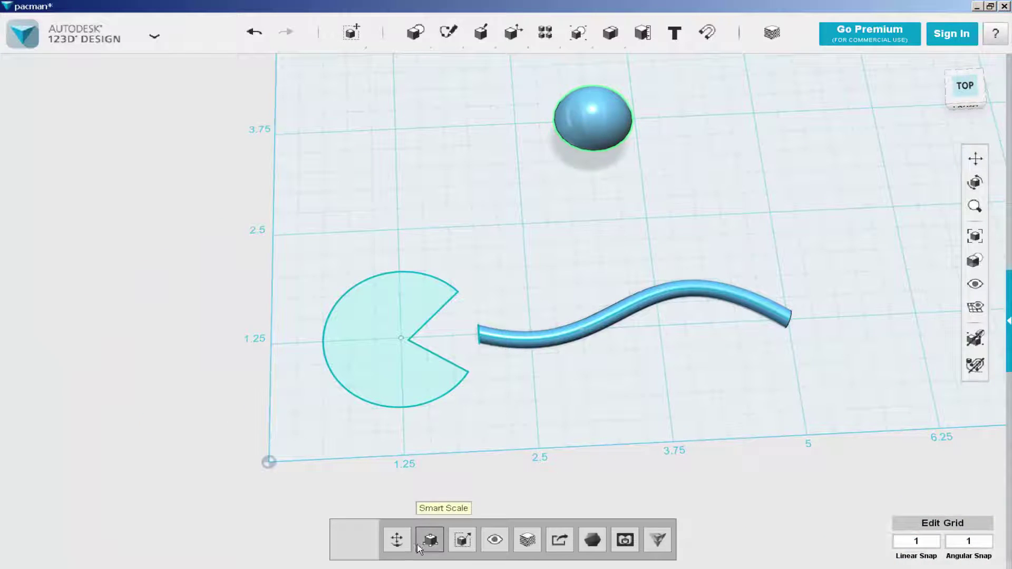
click(462, 540)
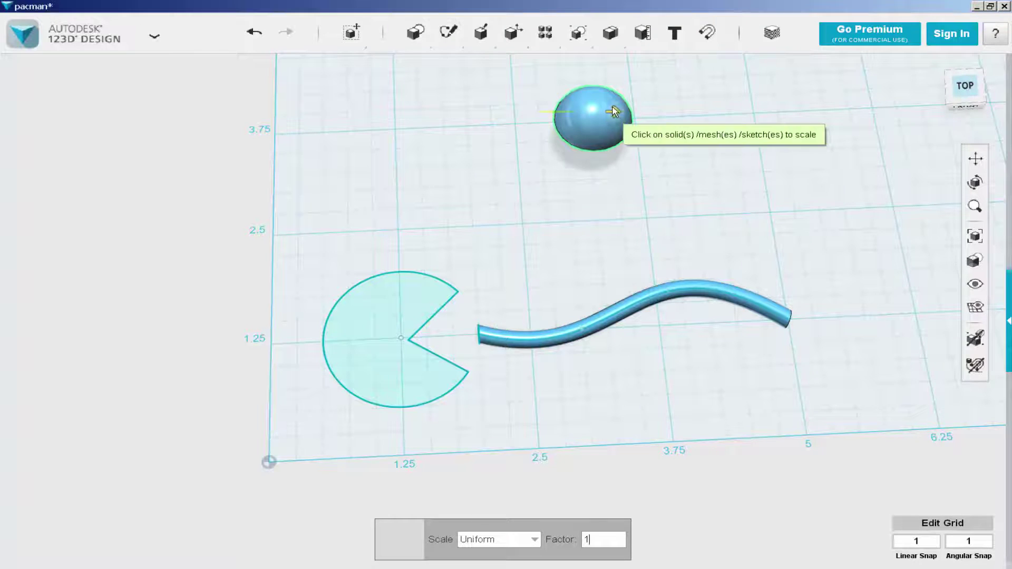
drag(613, 111, 596, 115)
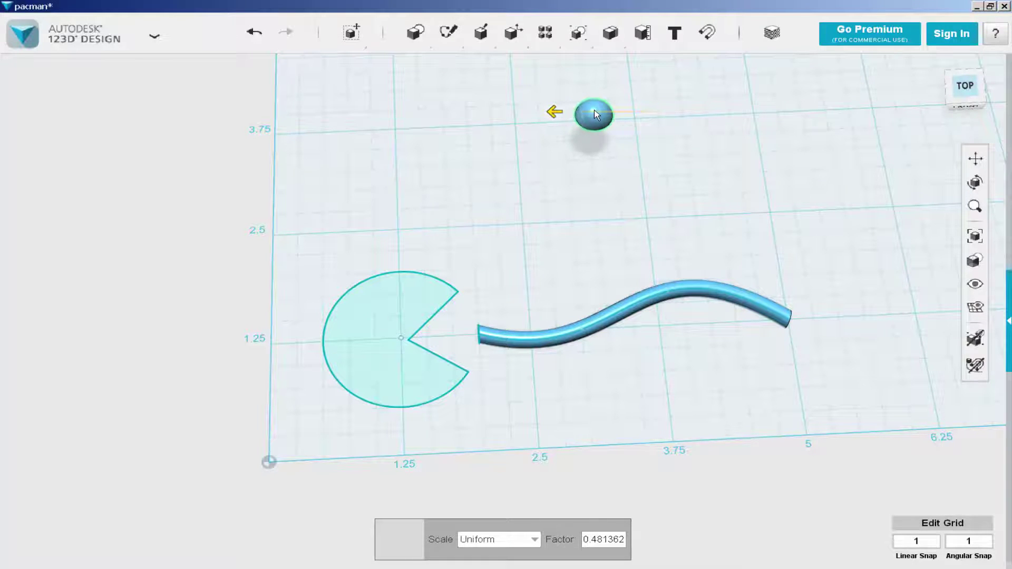
click(558, 131)
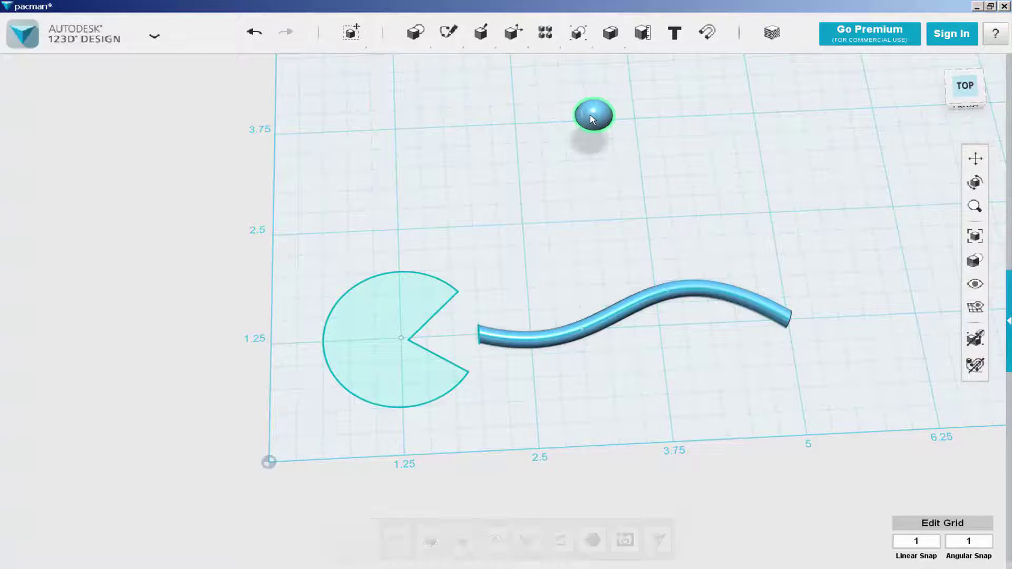
Step: Move the hemisphere 2.30 in forward and shift it along the tube to a spot above the bend nearest the Pac-Man
click(397, 539)
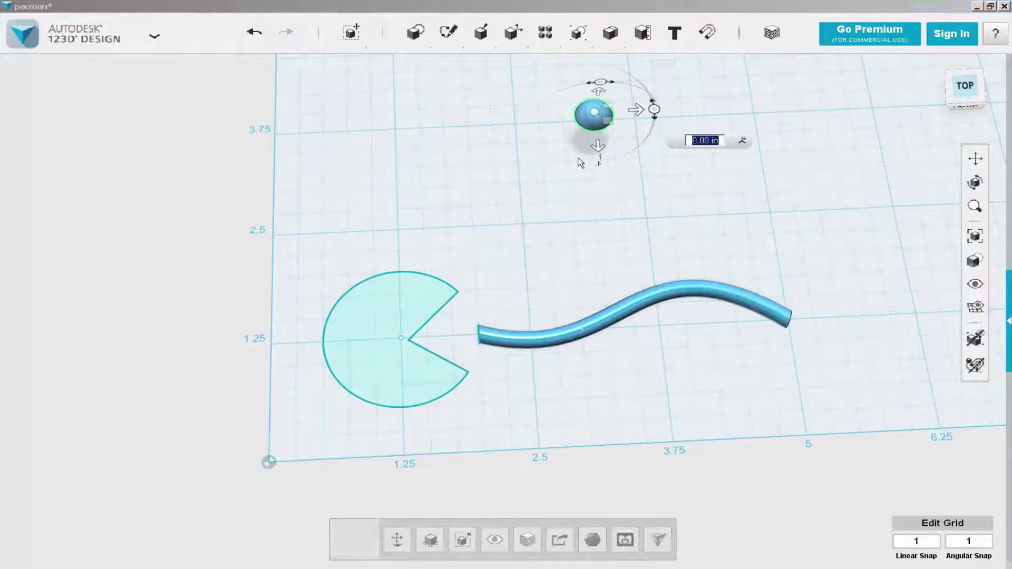
drag(605, 154, 622, 359)
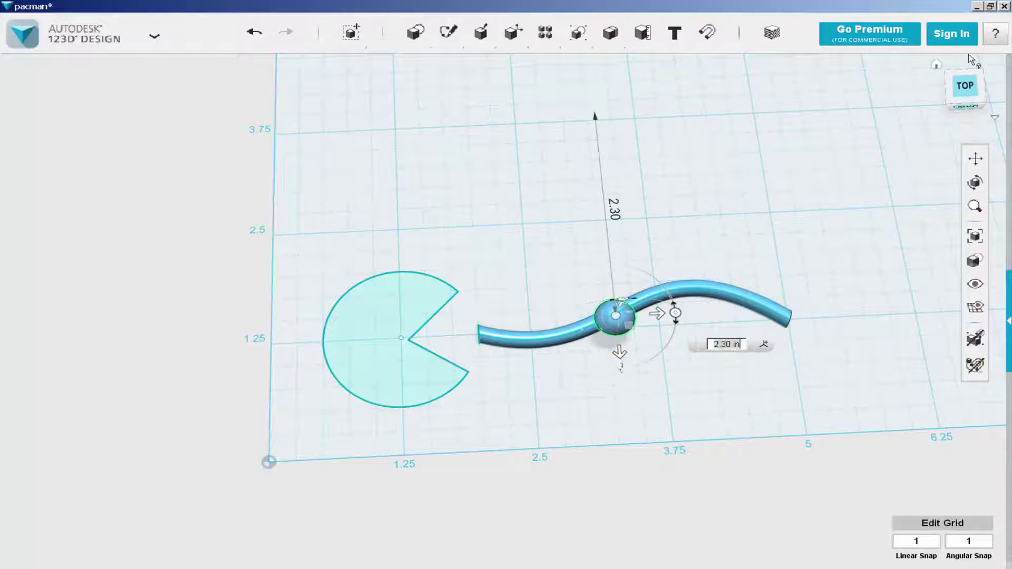
click(965, 85)
drag(607, 322, 534, 320)
right_drag(828, 221, 854, 126)
click(964, 103)
Step: Lower the hemisphere vertically until its flat base sinks into the tube
click(489, 282)
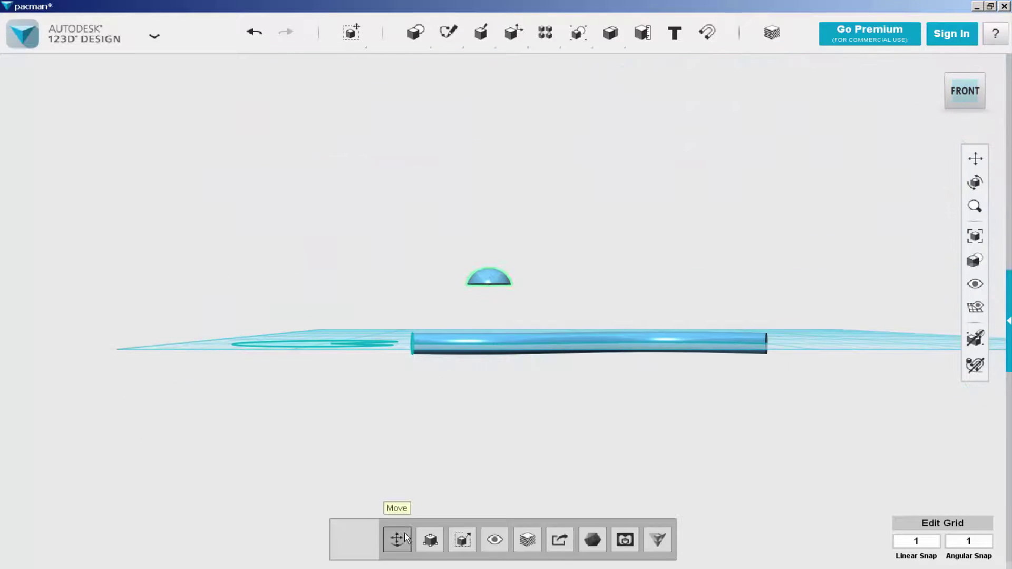
click(398, 537)
drag(489, 236, 493, 337)
scroll(486, 302, up, 4)
click(377, 332)
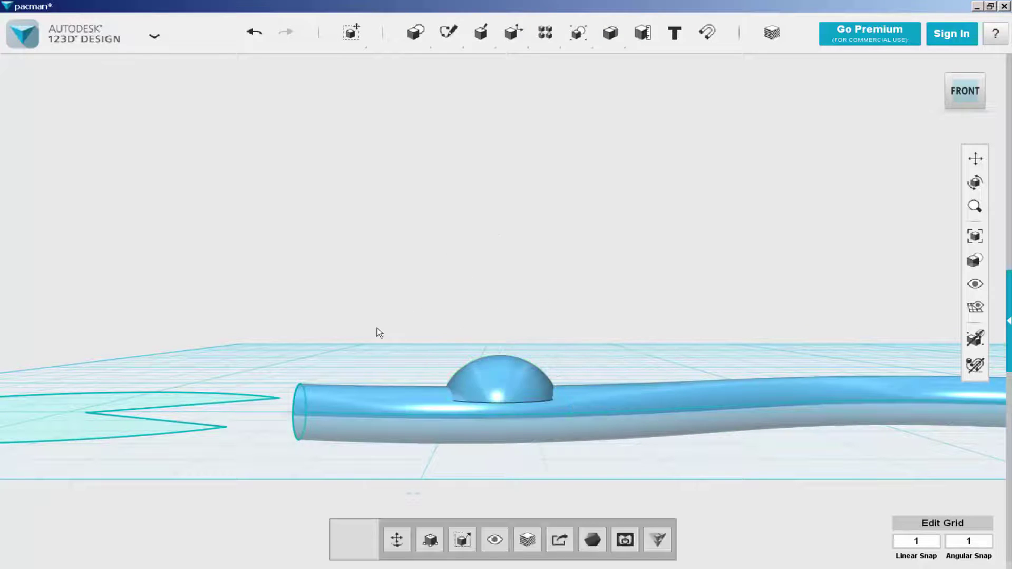
Step: Duplicate the dome pellet and place the copy on the tube before its far bend, shifting it -0.30 in crosswise and -0.10 in lengthwise
right_drag(377, 332, 414, 469)
scroll(425, 460, down, 3)
scroll(429, 457, down, 2)
middle_drag(391, 415, 347, 387)
right_drag(406, 440, 413, 455)
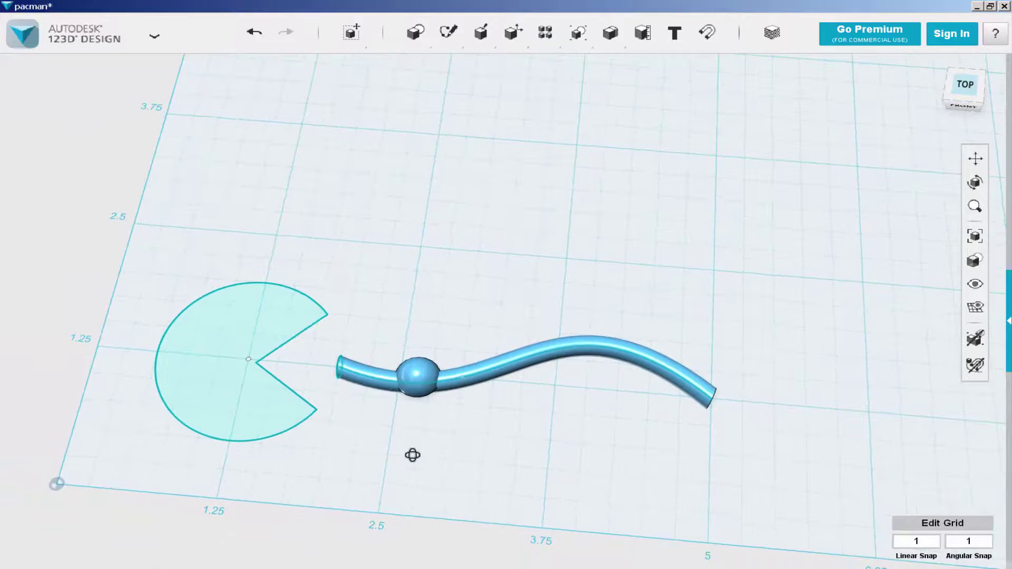
click(419, 372)
key(ctrl+t)
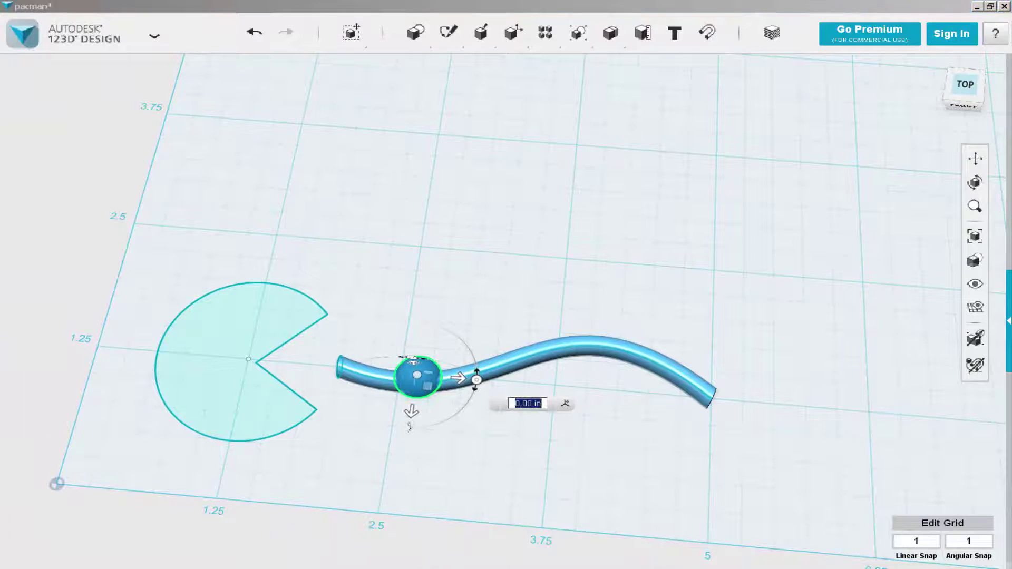
drag(457, 380, 584, 390)
drag(539, 426, 543, 388)
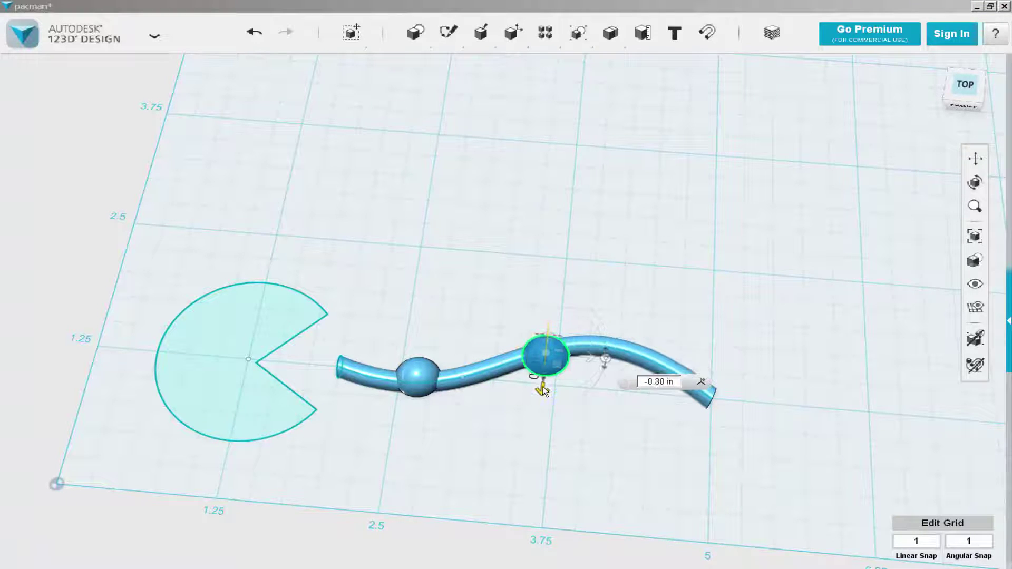
drag(588, 355, 577, 355)
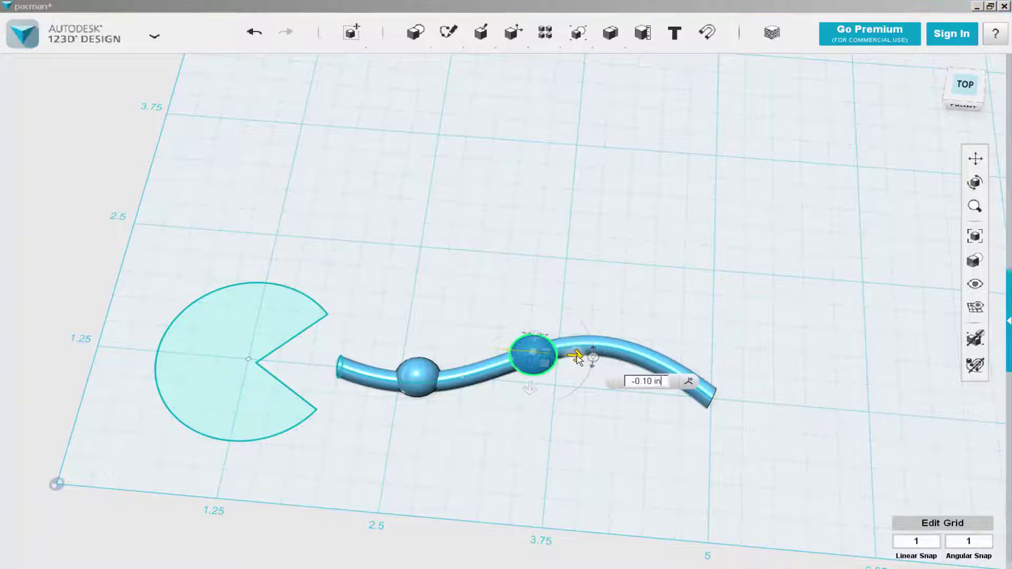
click(947, 70)
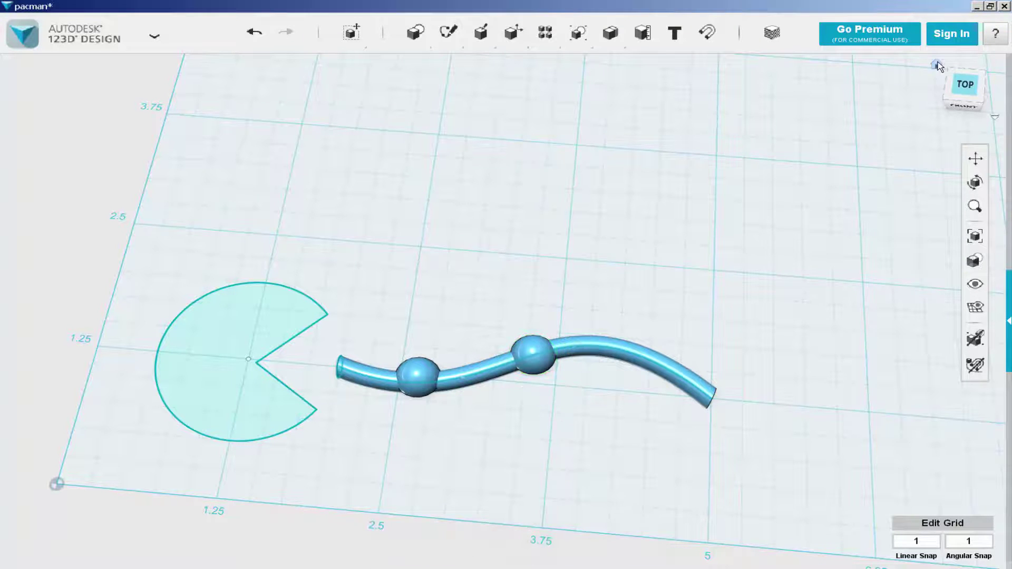
Step: Start a polyline sketch for a ghost in top view behind the tube by drawing its straight vertical left side
click(938, 66)
right_drag(669, 279, 662, 335)
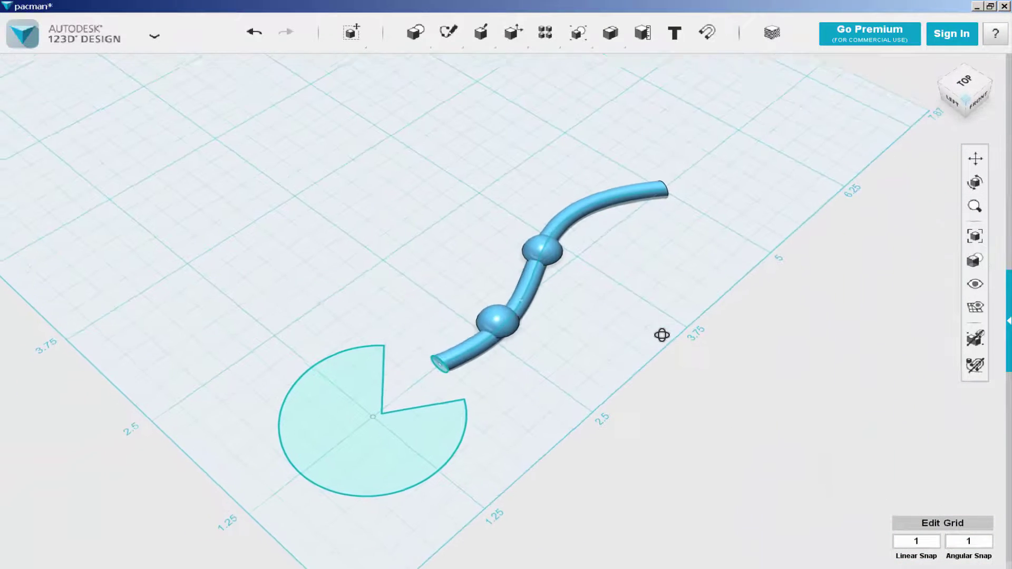
scroll(509, 245, up, 2)
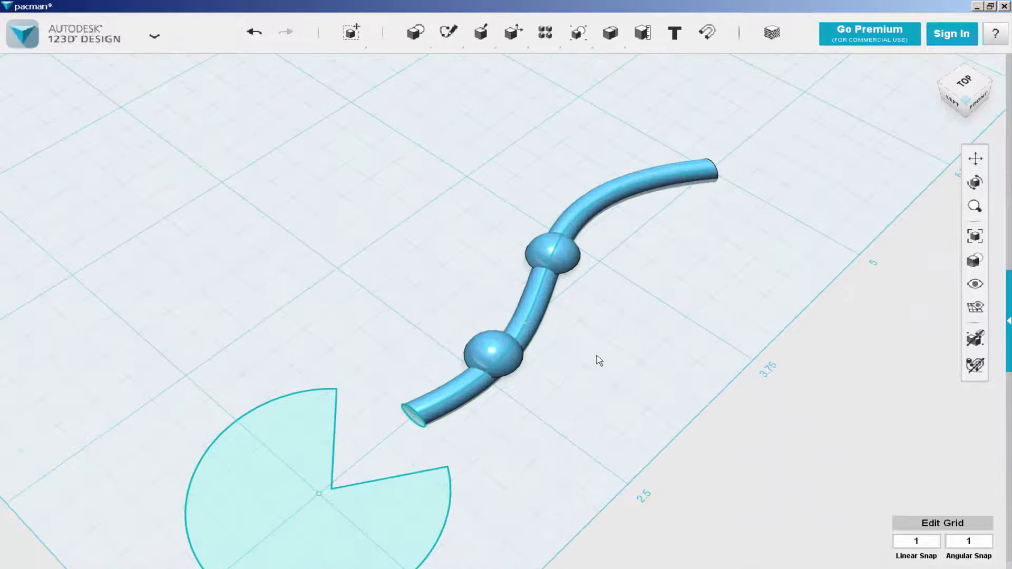
scroll(597, 360, down, 1)
right_drag(578, 350, 489, 396)
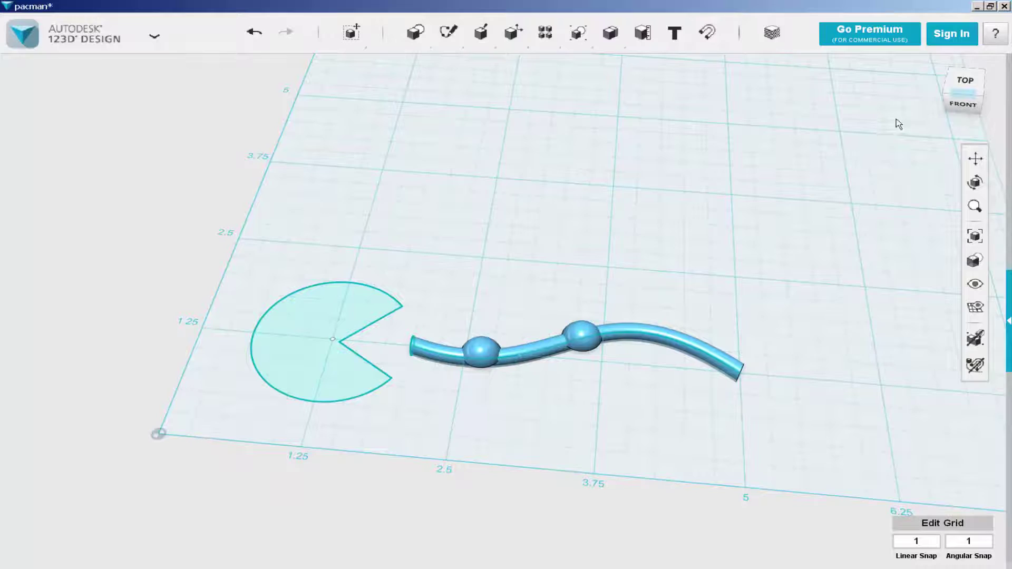
click(965, 81)
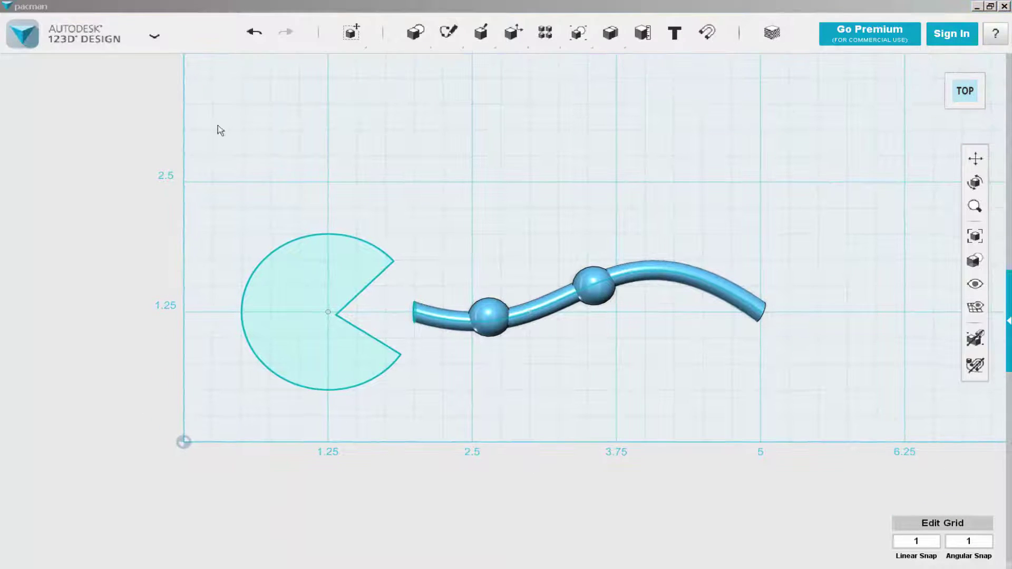
mouse_move(447, 34)
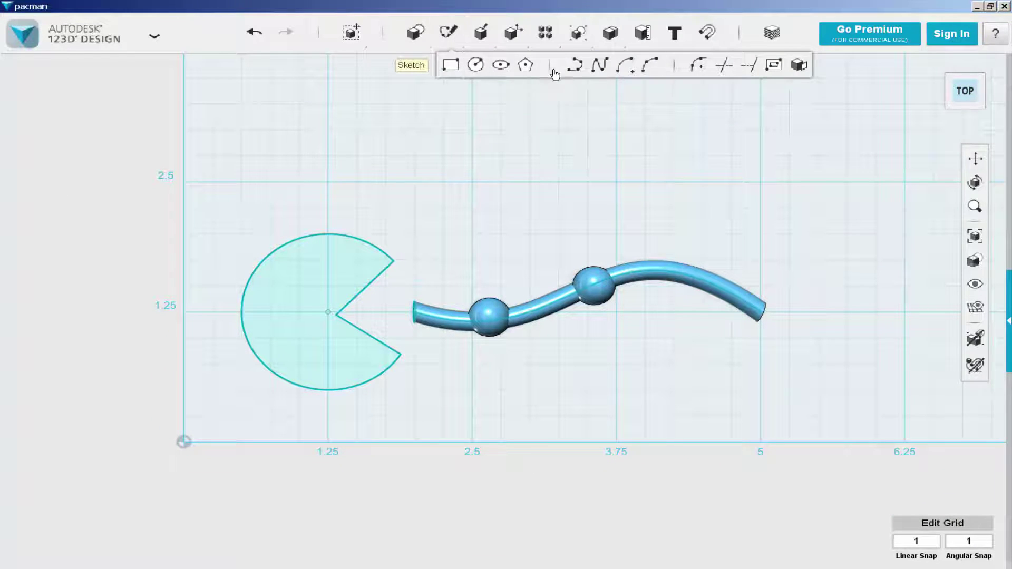
click(579, 66)
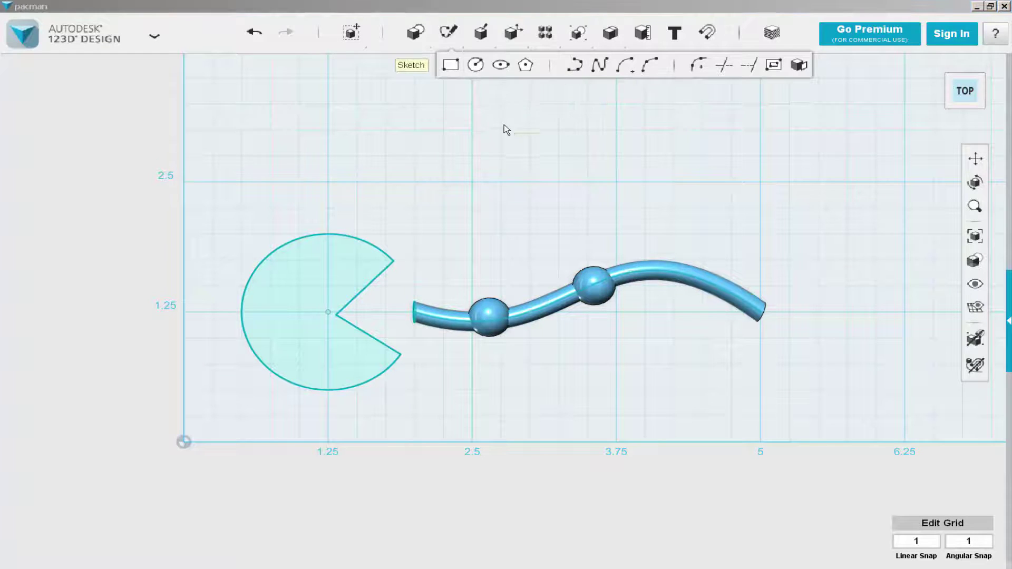
click(529, 157)
click(530, 234)
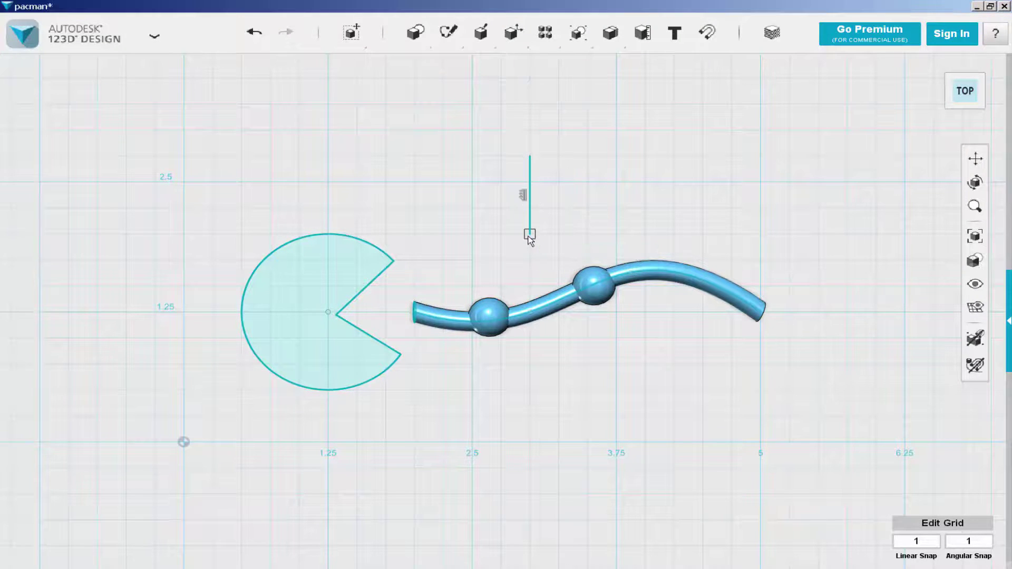
Step: Continue the ghost outline with a three-peaked zigzag bottom edge of about 0.18 in segments and a vertical right side matching the left one
scroll(543, 224, up, 3)
click(552, 217)
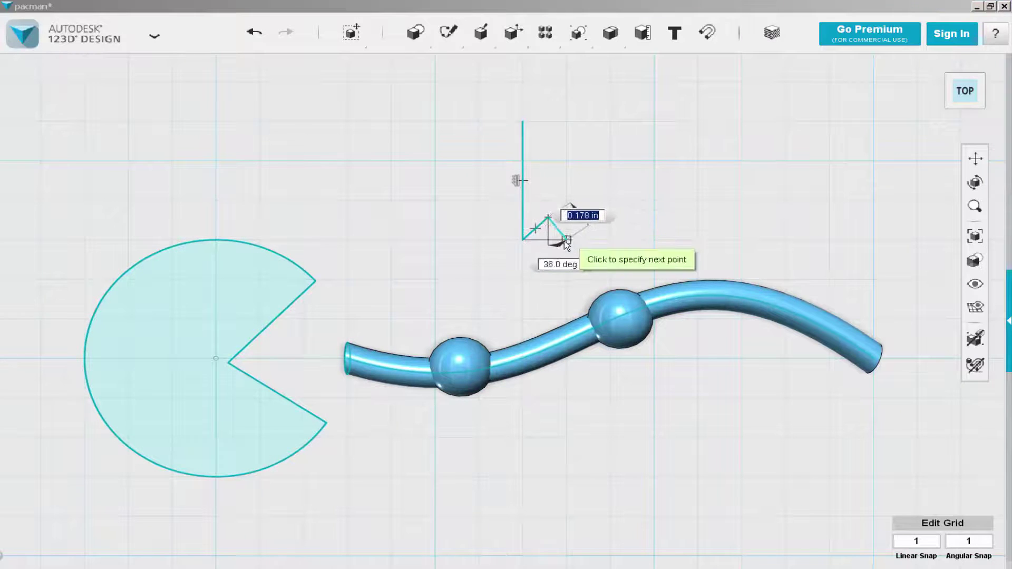
click(567, 238)
click(590, 218)
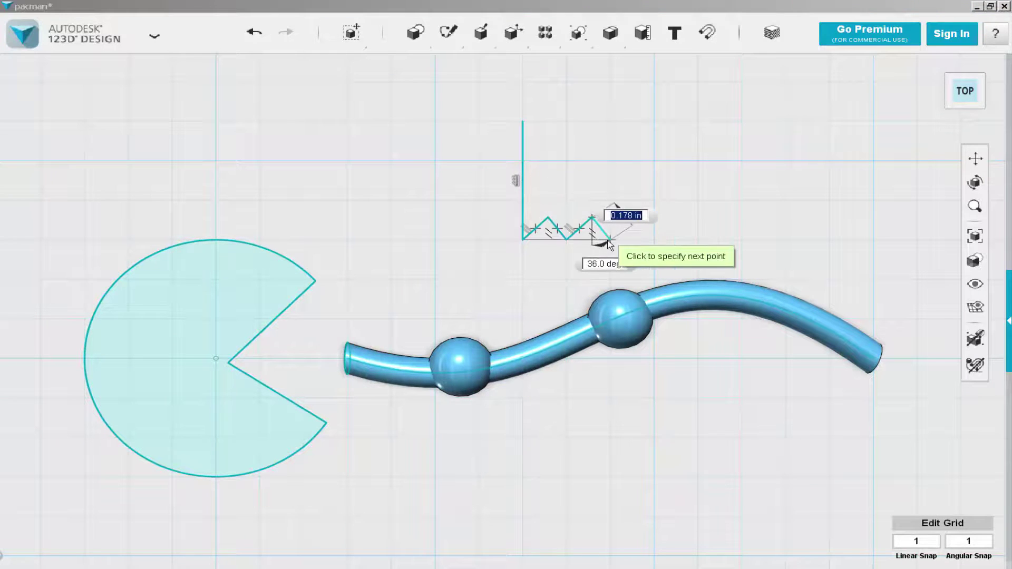
click(610, 238)
click(630, 218)
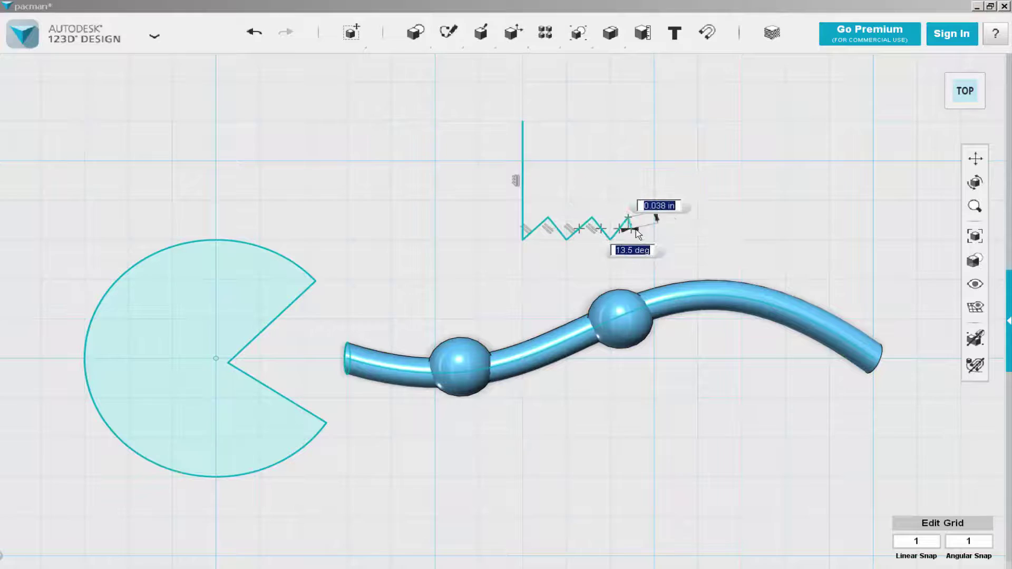
click(653, 238)
click(653, 121)
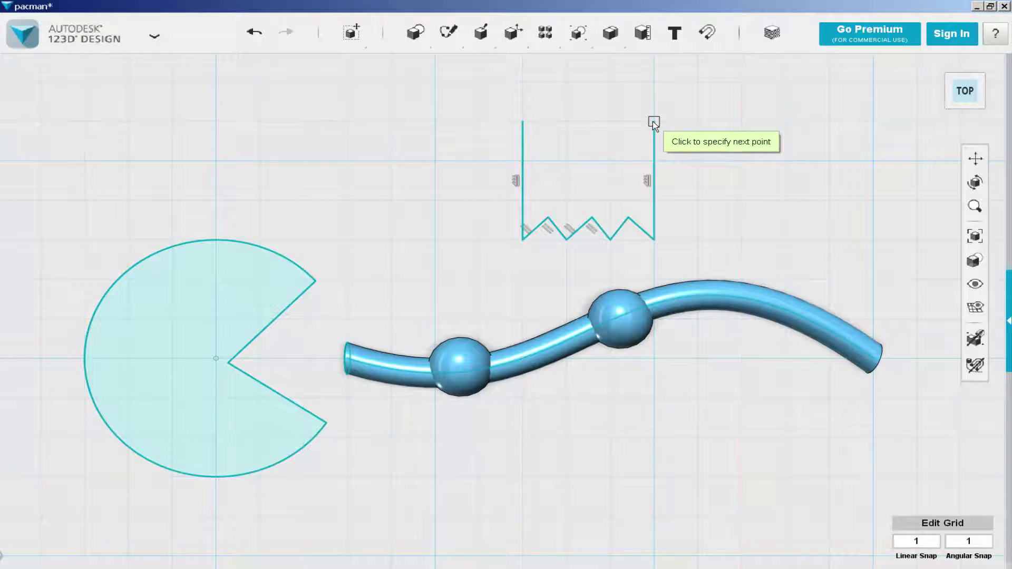
key(Escape)
scroll(474, 141, down, 2)
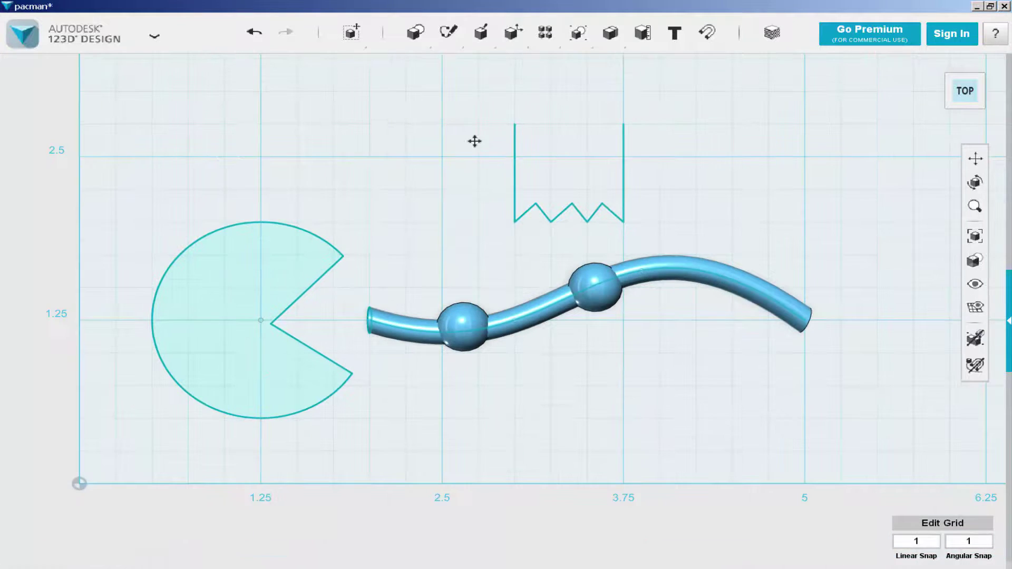
Step: Close the top of the ghost outline with a three-point arc bulging upward between the two vertical sides
middle_drag(474, 142, 457, 215)
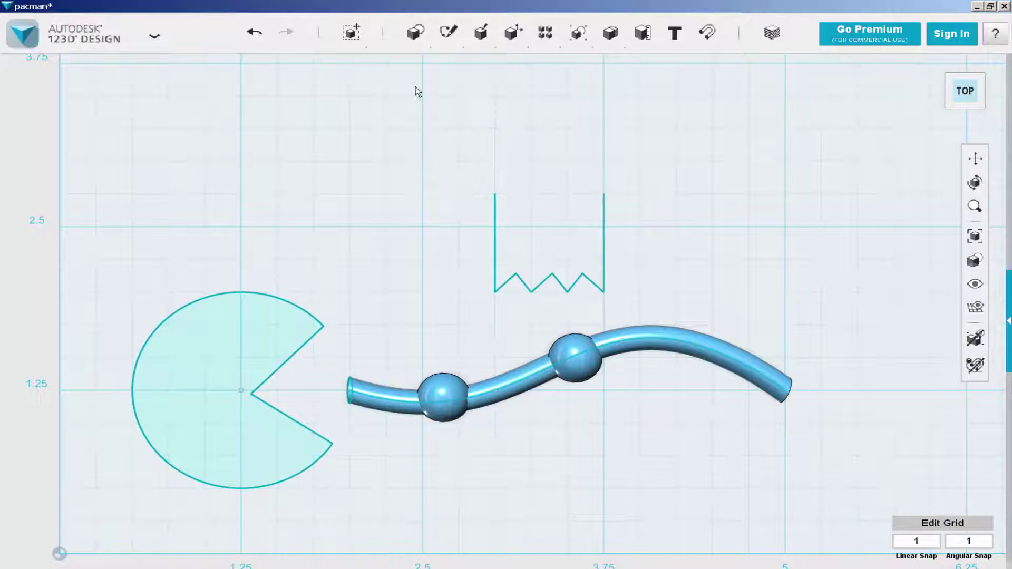
mouse_move(453, 34)
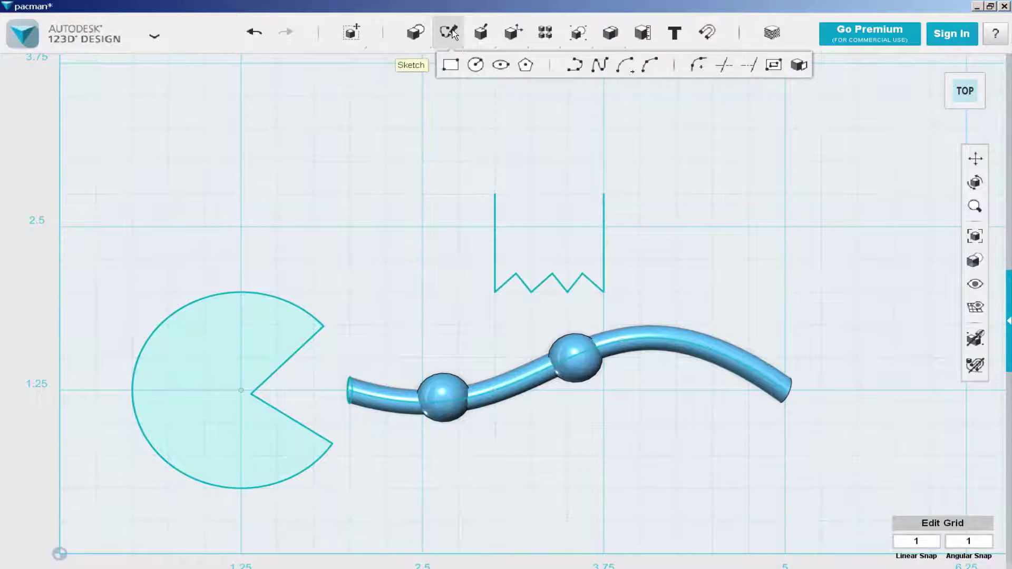
click(496, 240)
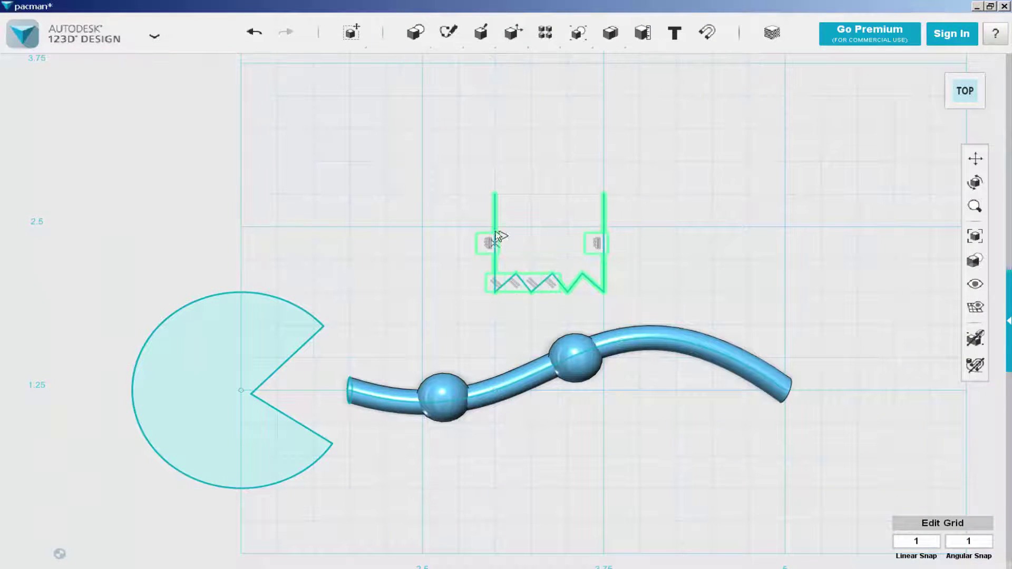
click(495, 193)
click(605, 194)
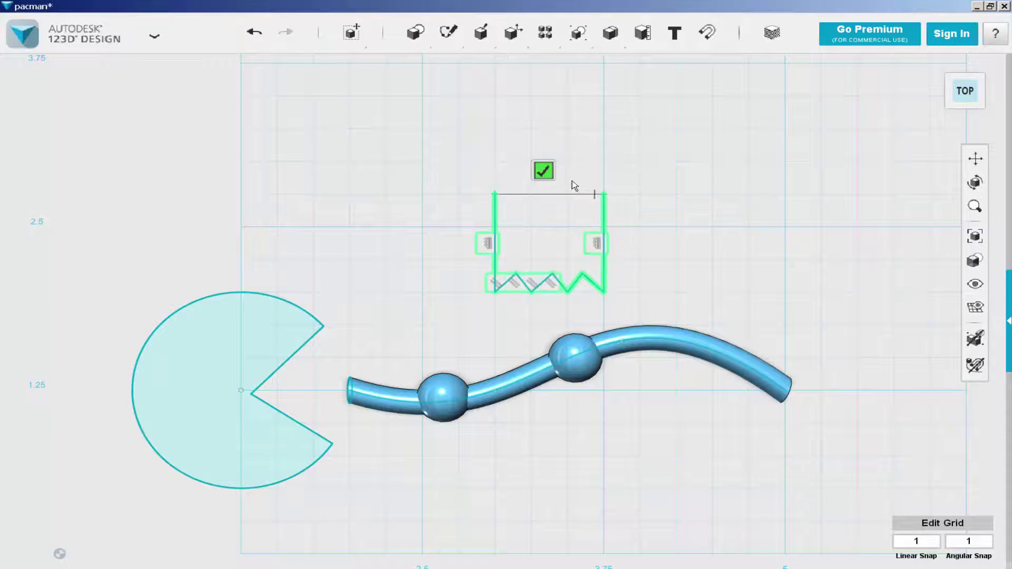
click(546, 159)
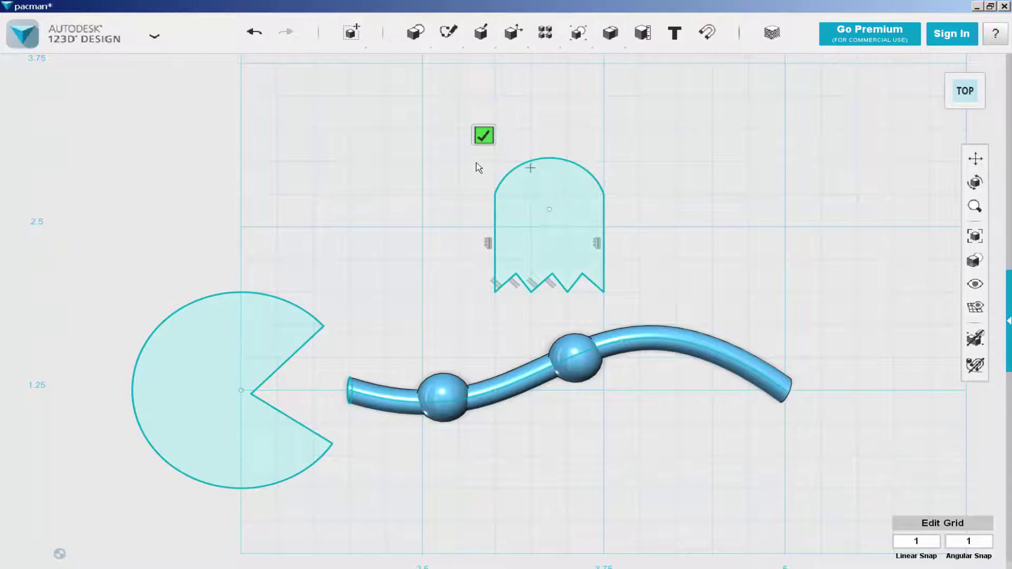
click(484, 134)
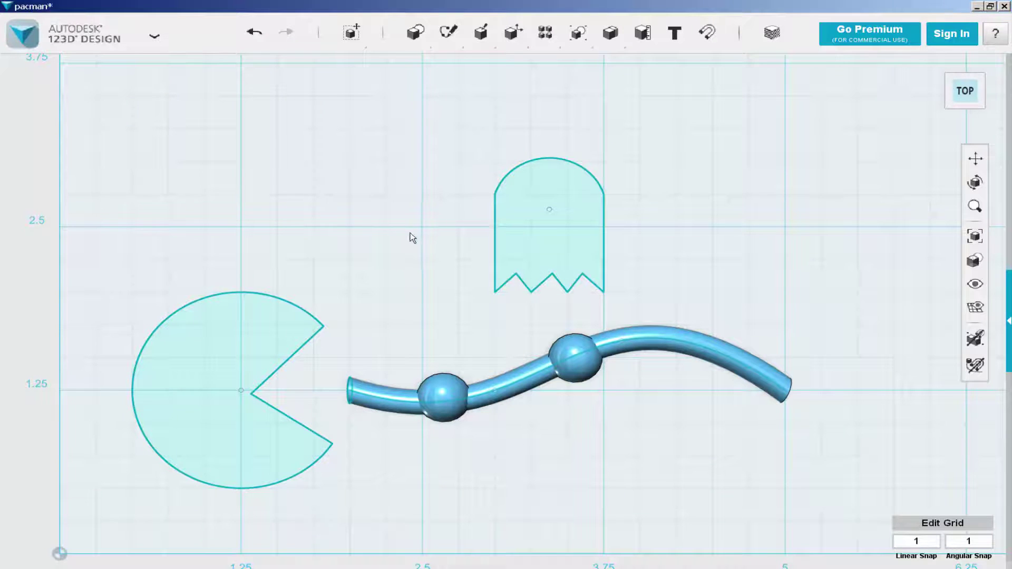
Step: Scale the ghost sketch down slightly and uniformly
right_drag(385, 229, 385, 210)
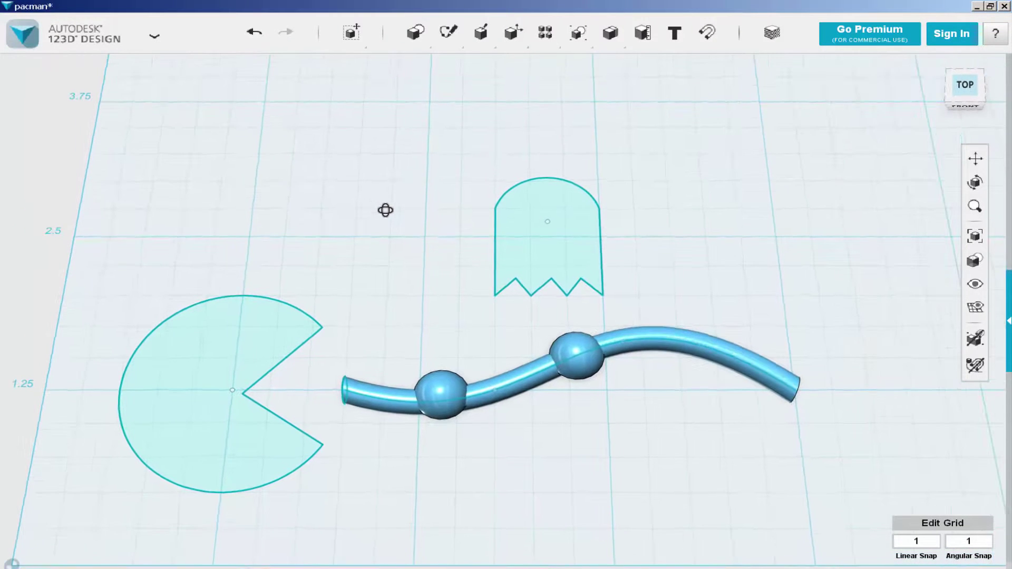
click(513, 250)
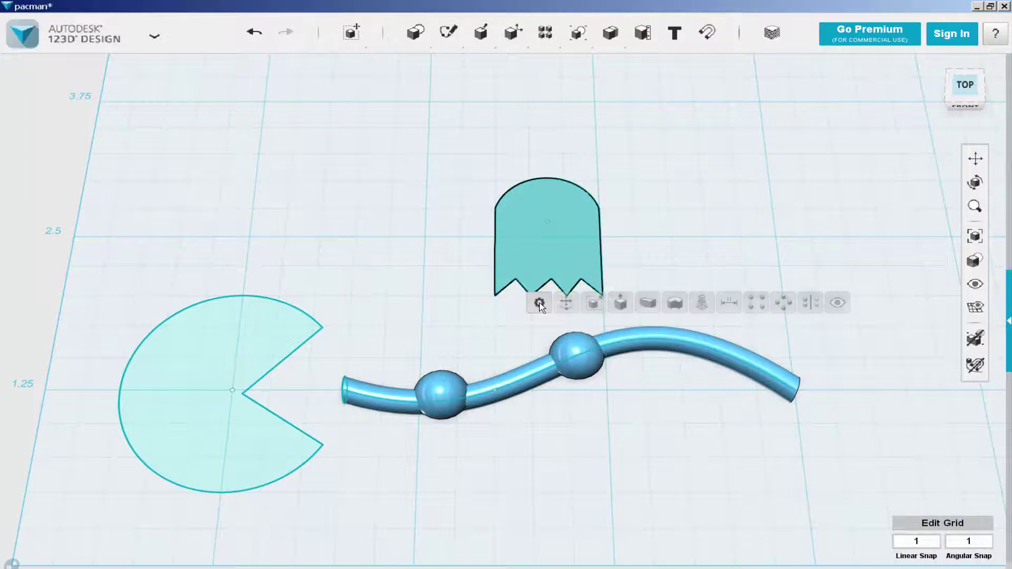
click(593, 303)
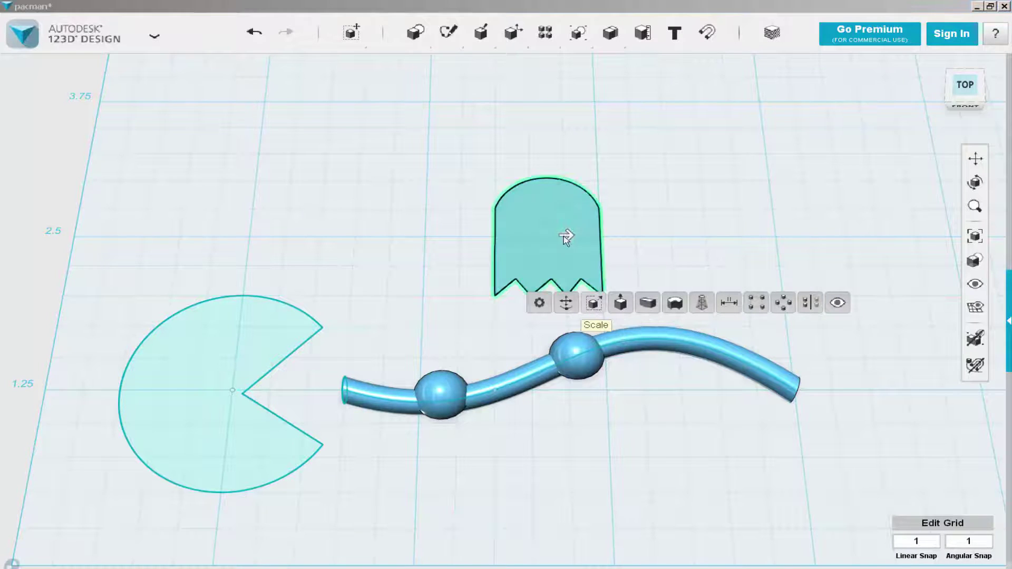
click(566, 234)
drag(566, 234, 558, 235)
click(420, 185)
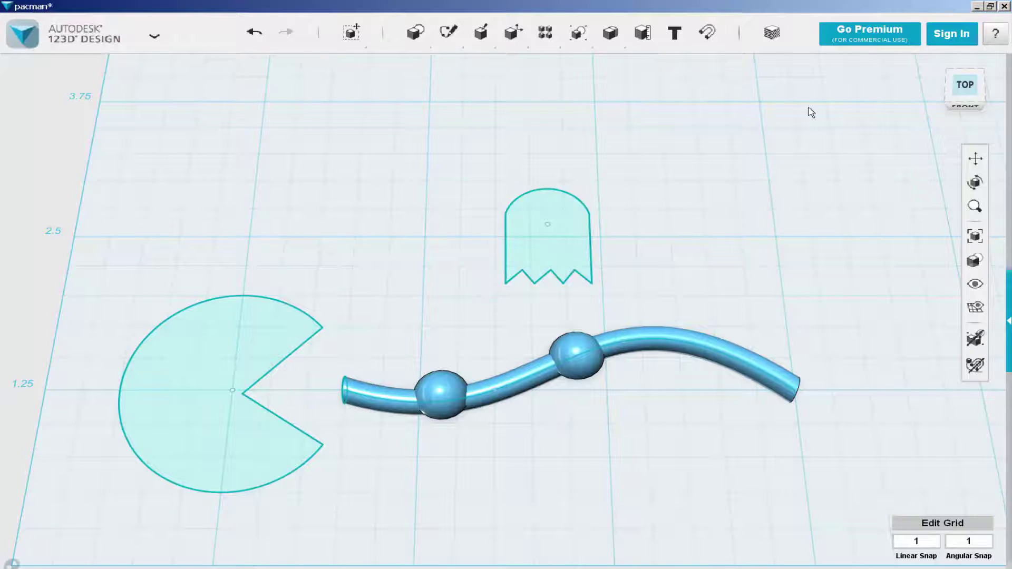
Step: Extrude the ghost profile upward by 0.10 in
click(936, 66)
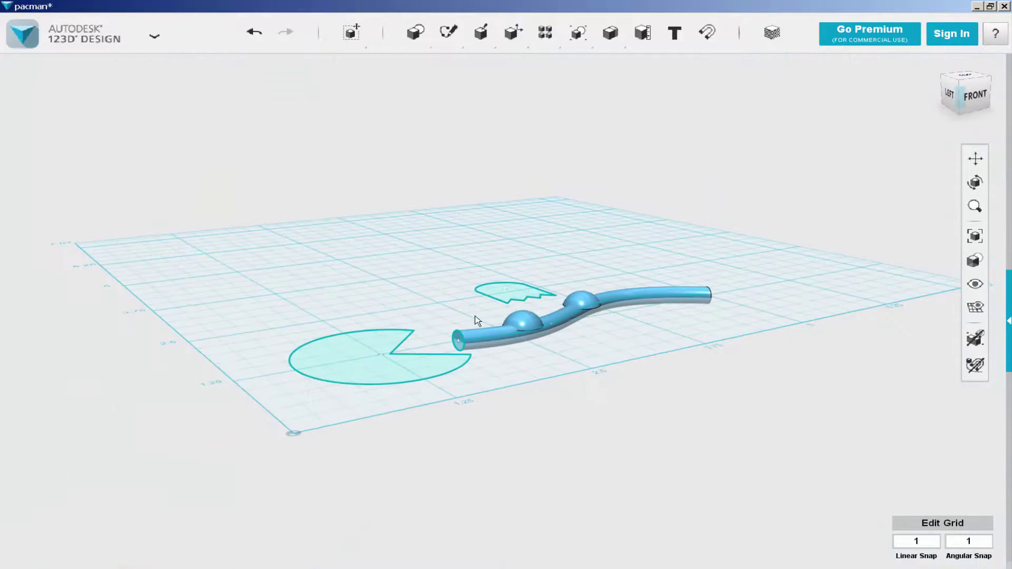
scroll(458, 272, up, 5)
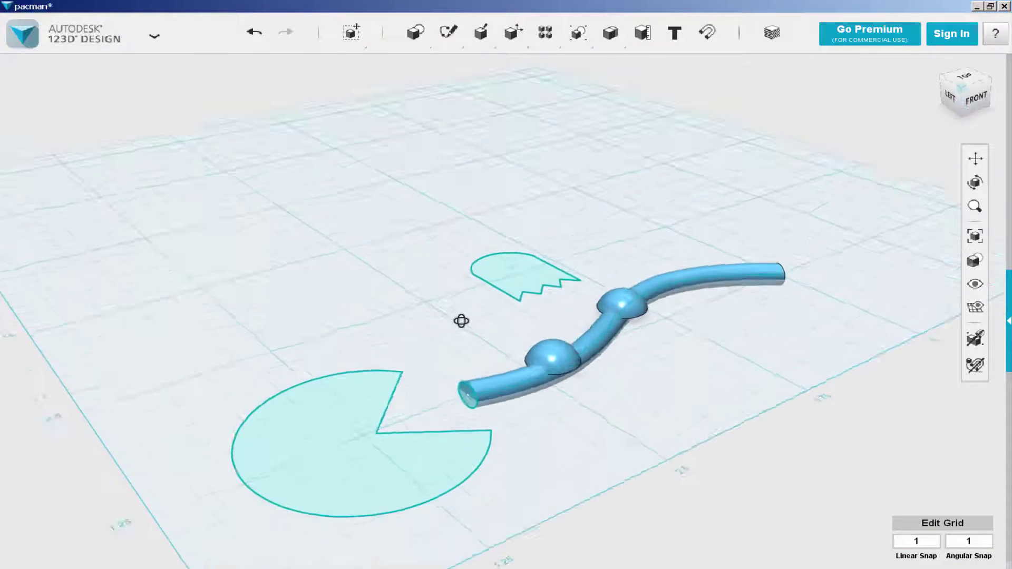
click(517, 261)
mouse_move(551, 318)
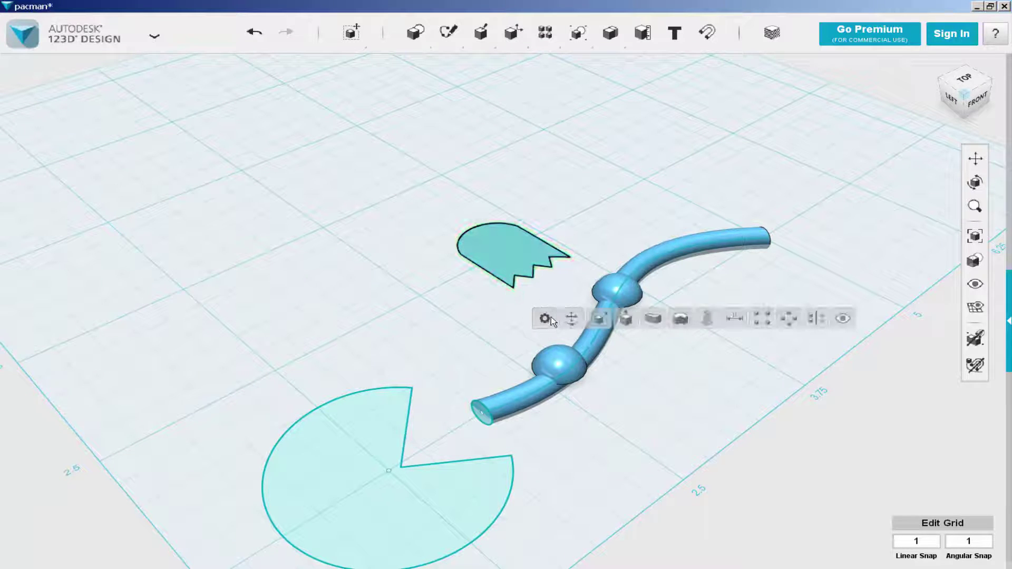
click(626, 319)
click(508, 231)
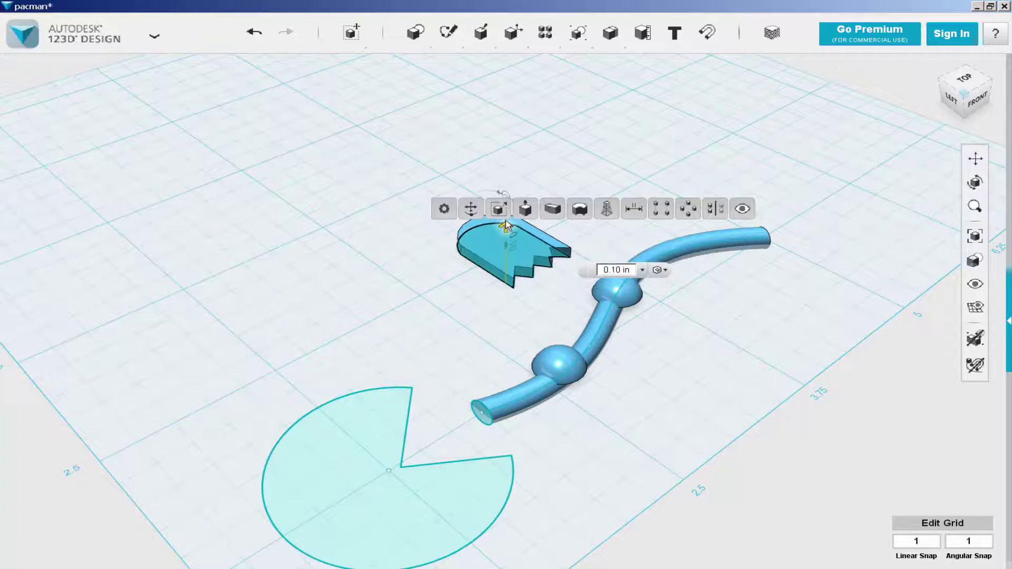
click(427, 169)
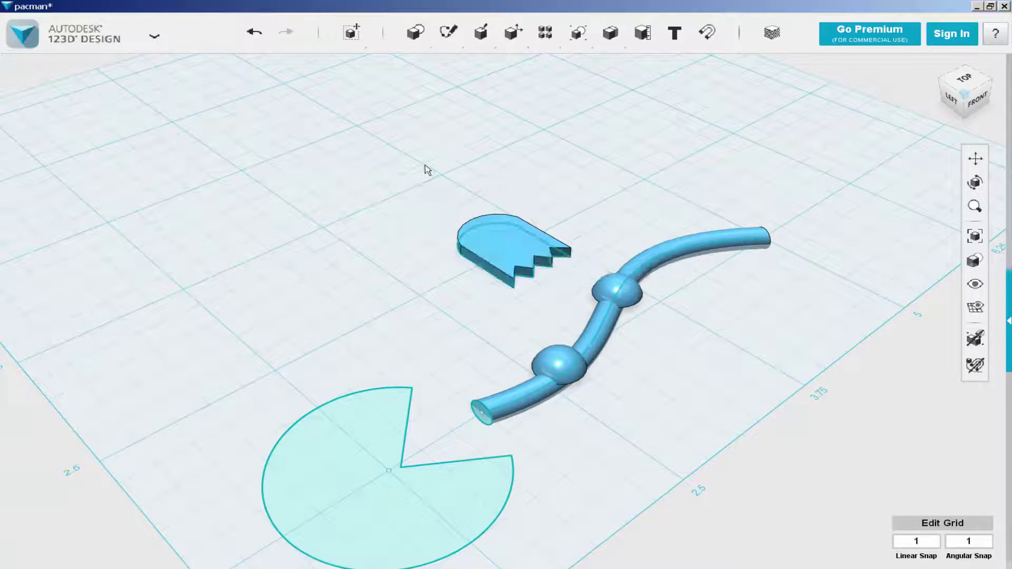
Step: Extrude the Pac-Man profile upward by 0.10 in
mouse_move(318, 231)
middle_down()
mouse_move(316, 169)
mouse_move(330, 131)
middle_up()
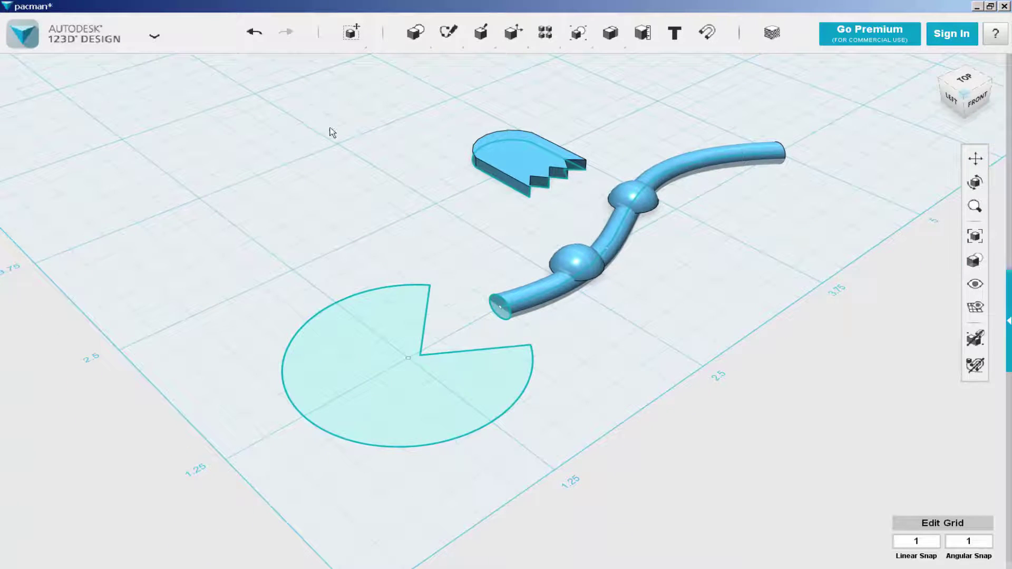
click(353, 357)
mouse_move(380, 417)
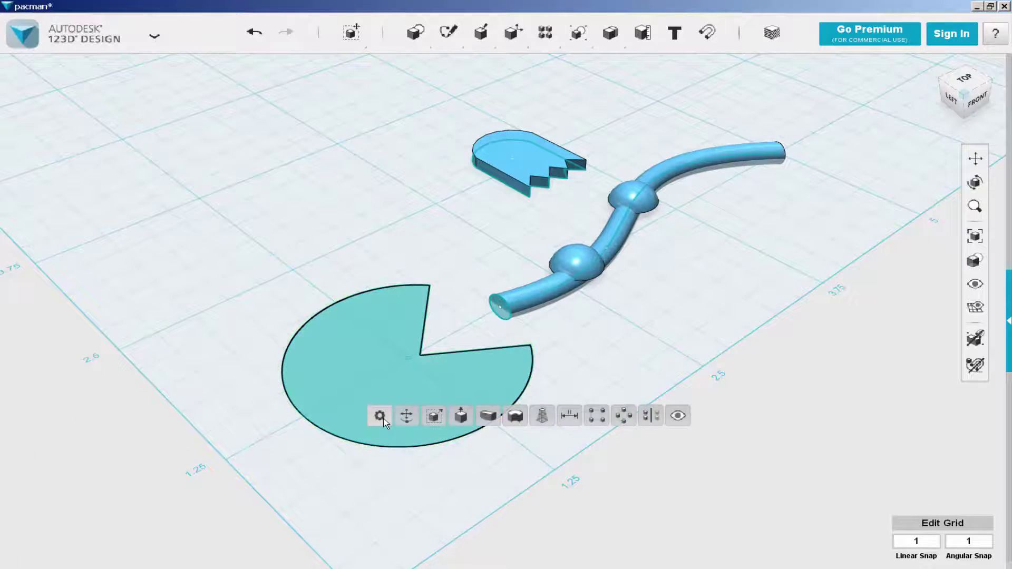
click(463, 417)
drag(400, 350, 400, 341)
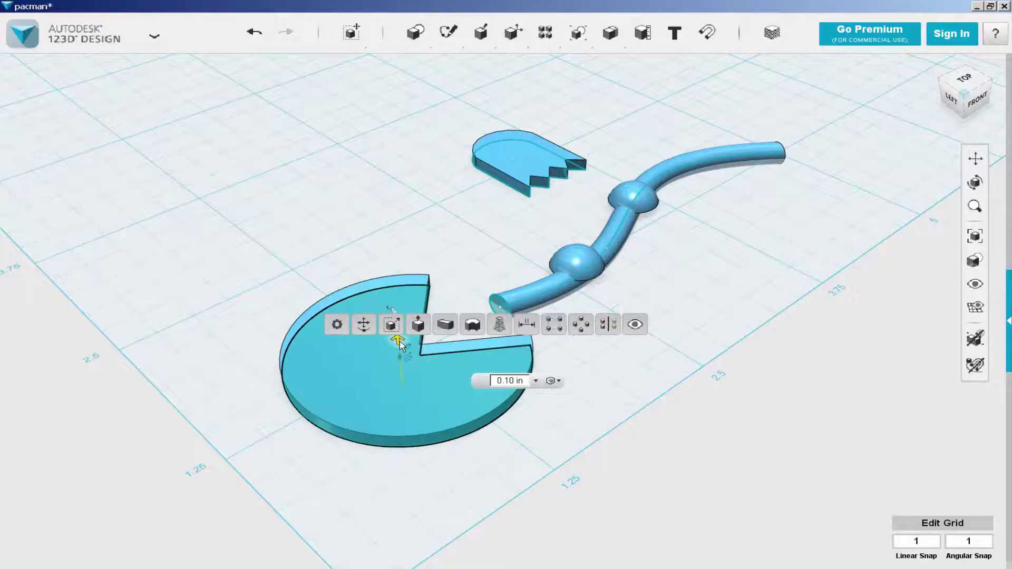
Step: Move the extruded ghost onto the far end of the tube and rotate it slightly clockwise
click(305, 226)
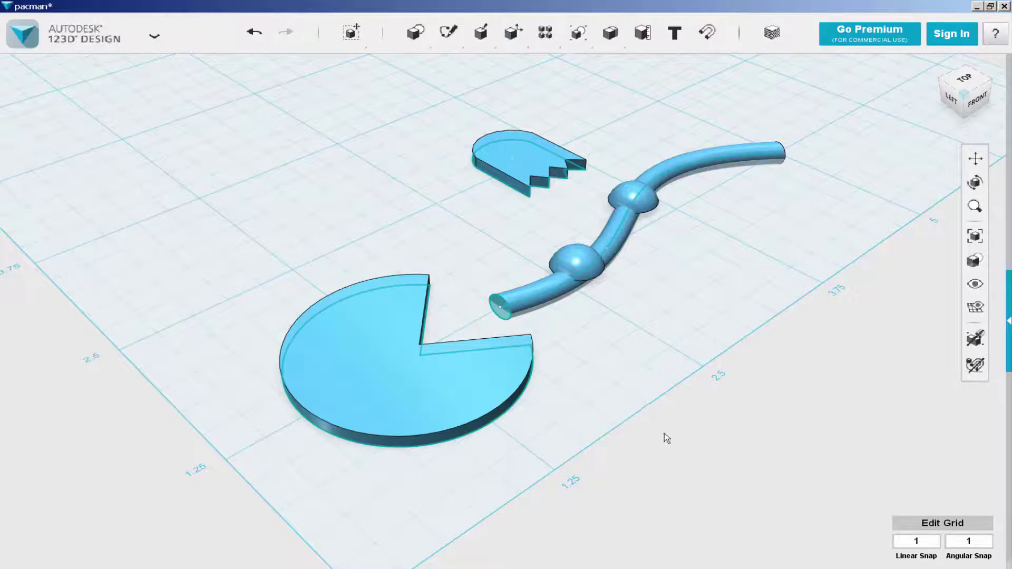
right_drag(666, 439, 612, 466)
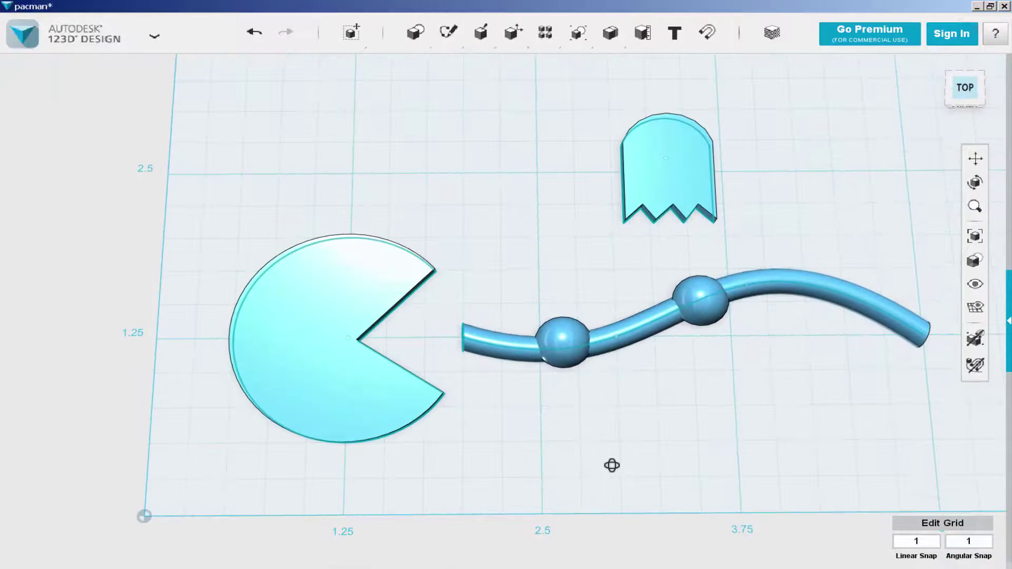
middle_drag(469, 287, 292, 321)
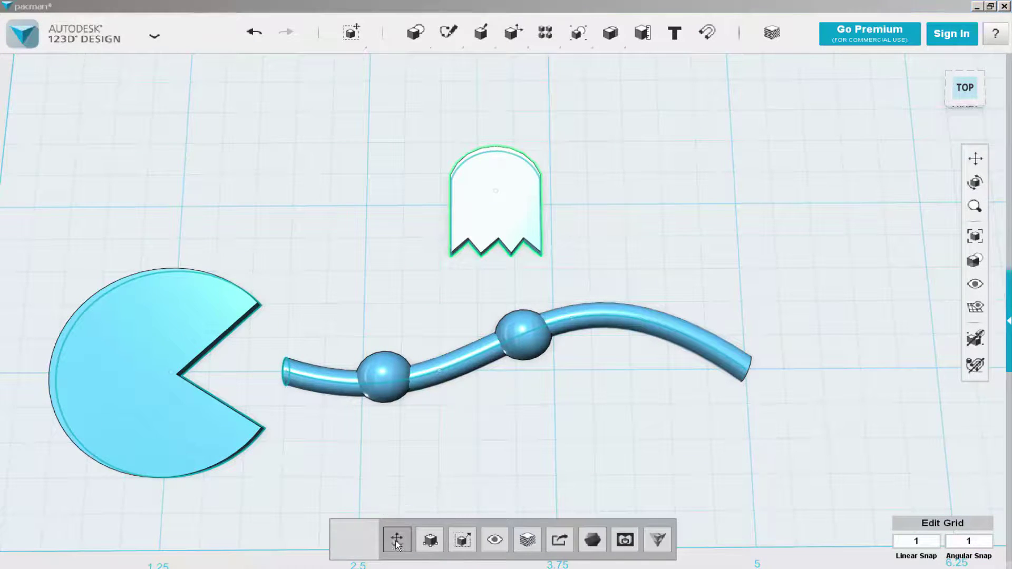
click(396, 539)
drag(535, 200, 745, 199)
drag(705, 237, 712, 390)
drag(769, 347, 722, 352)
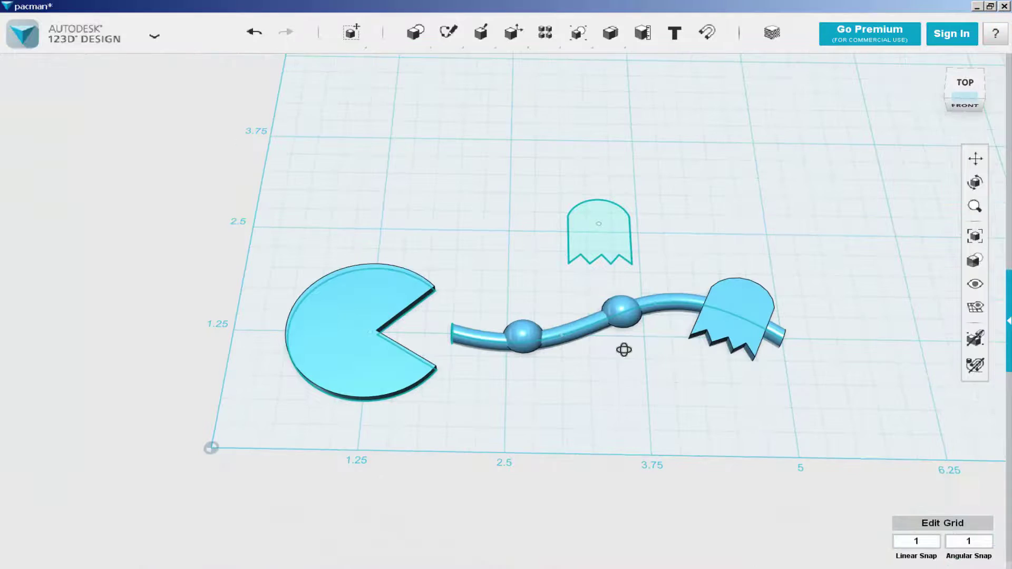
Step: Hide all sketches so that only the solid bodies are displayed
mouse_move(974, 291)
click(926, 334)
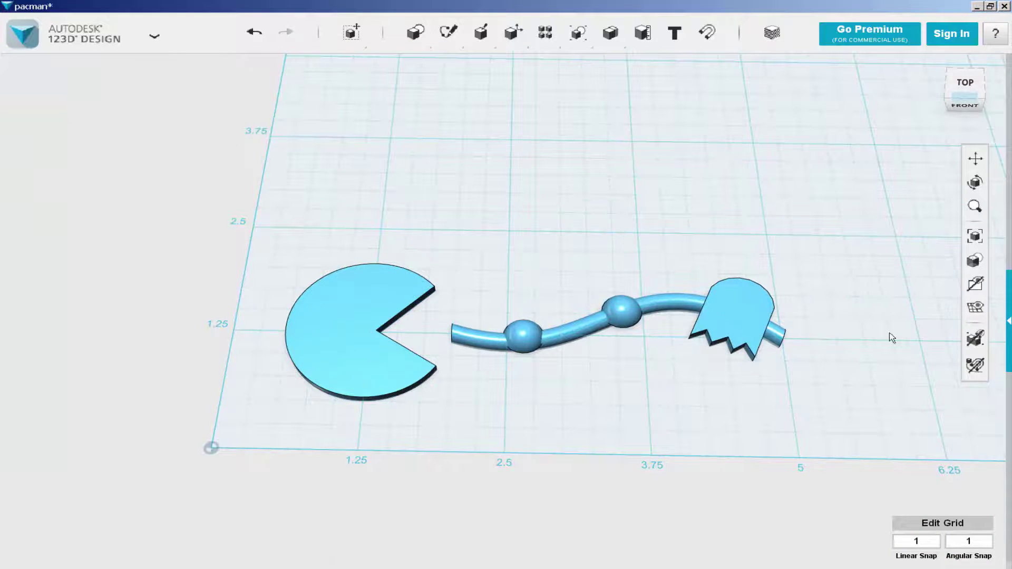
right_drag(574, 188, 679, 444)
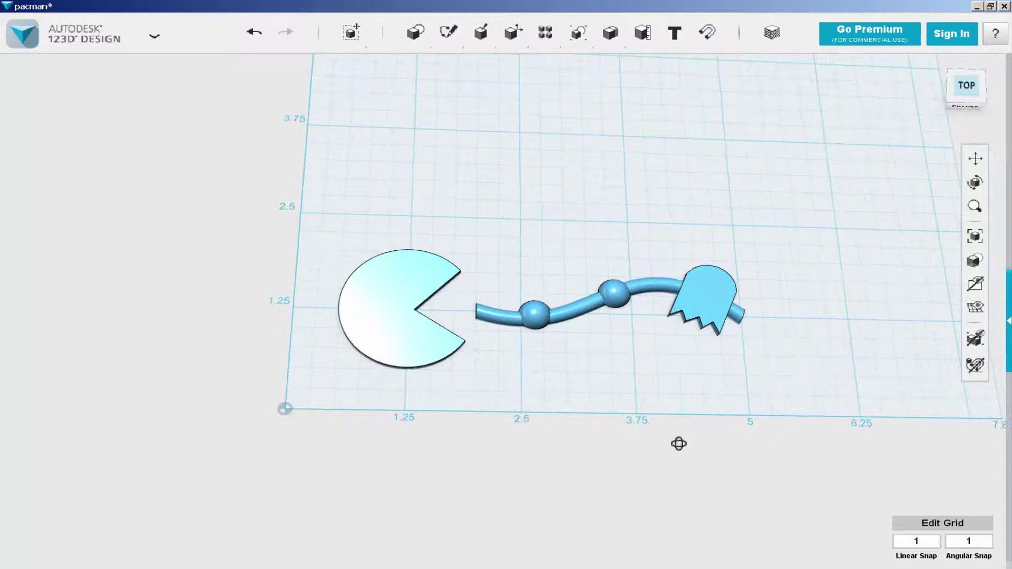
Step: Scale the Pac-Man solid down uniformly by a factor of about 0.82
click(381, 283)
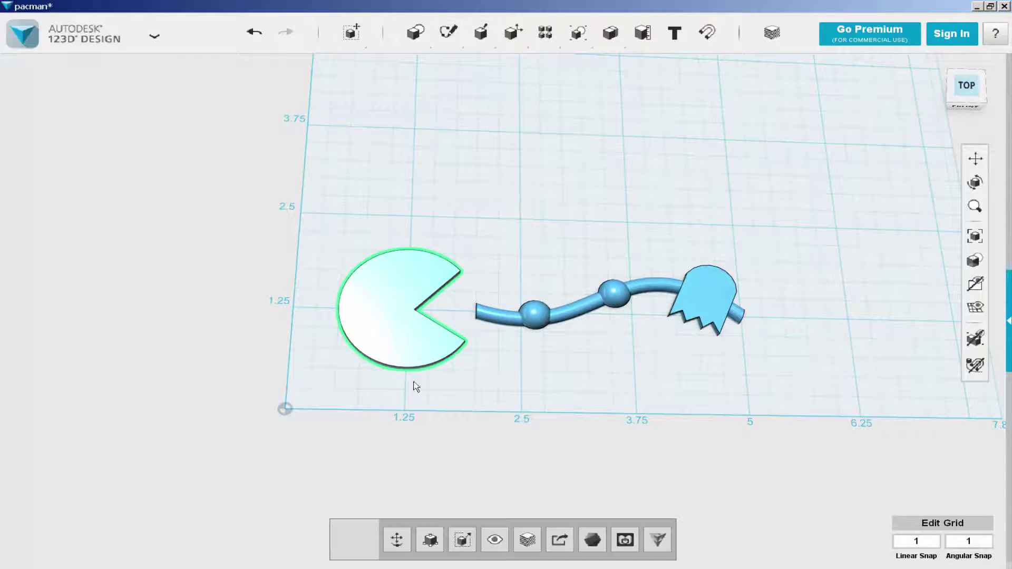
click(468, 548)
drag(422, 310, 418, 312)
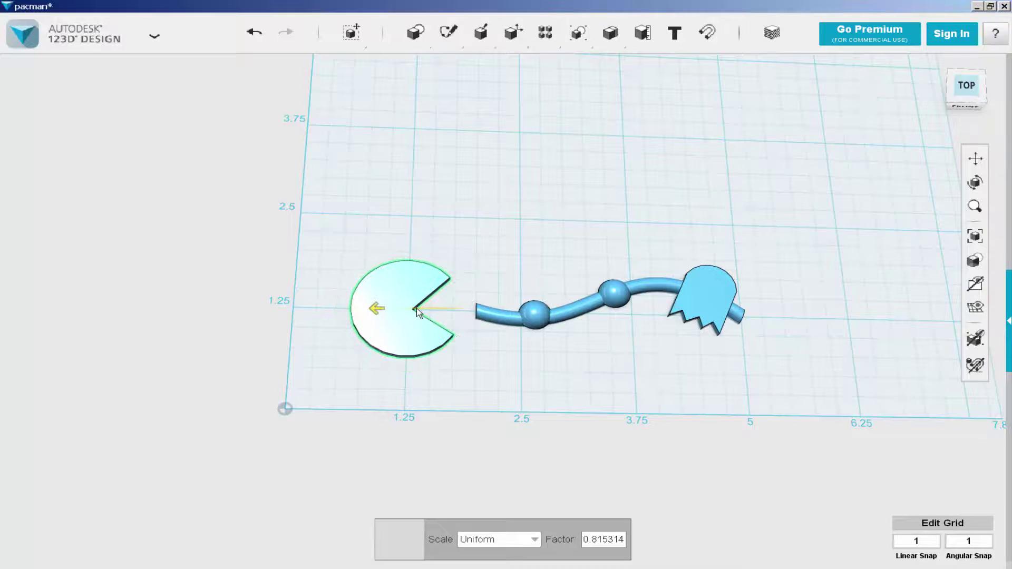
click(319, 254)
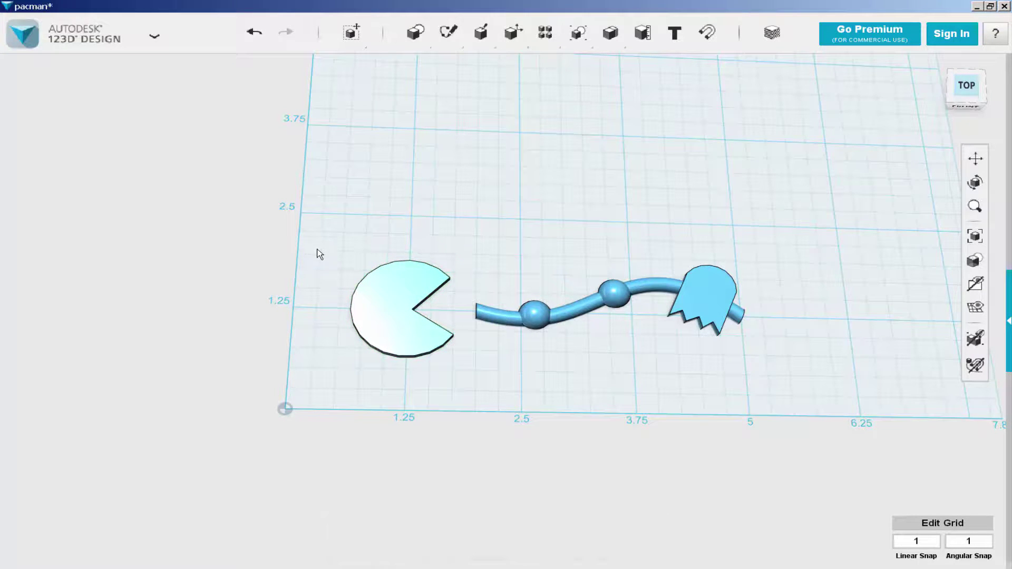
Step: Move Pac-Man 0.70 in toward the tube so the tube's end meets the inner corner of the mouth
click(371, 312)
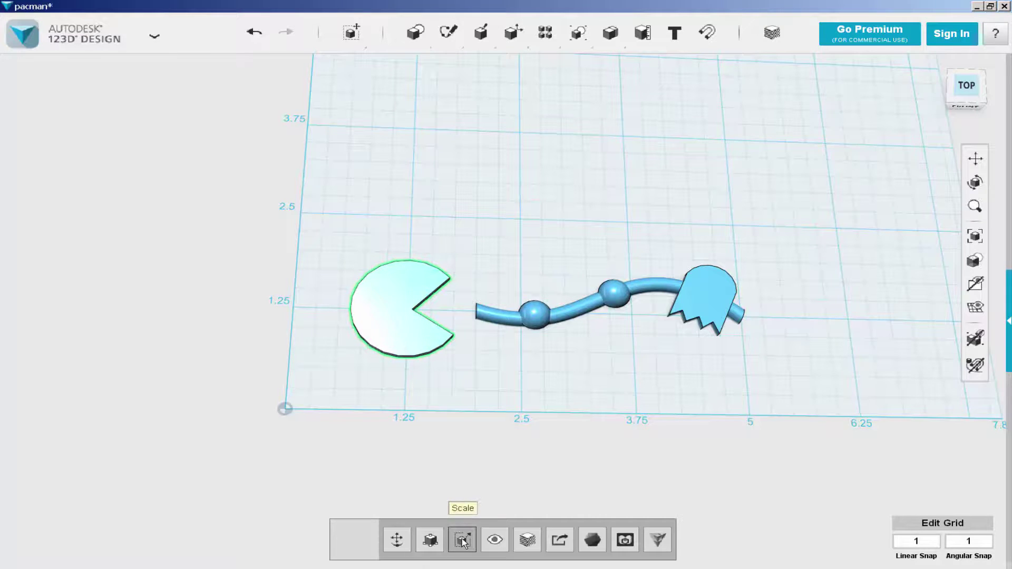
click(402, 541)
drag(447, 310, 507, 310)
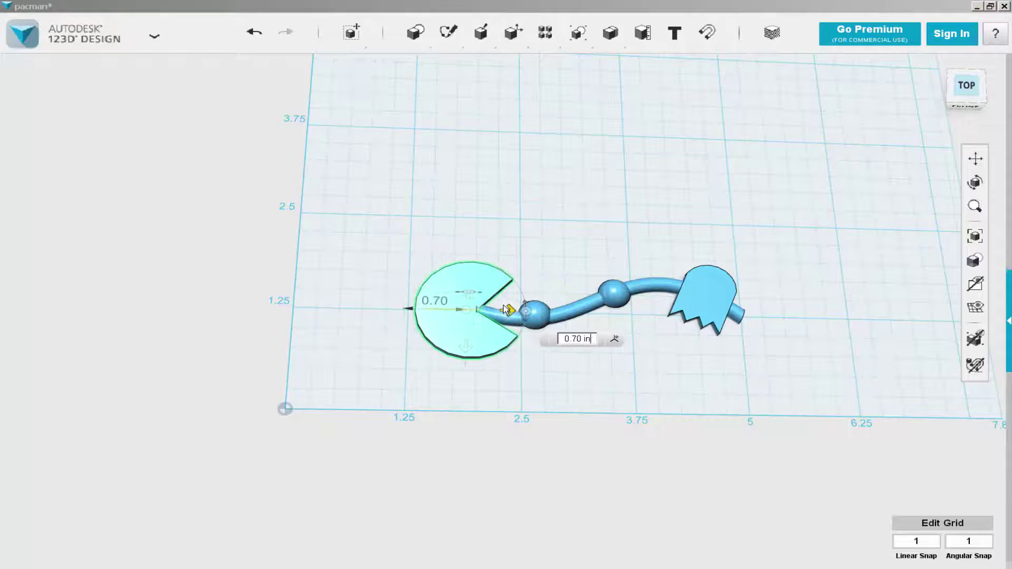
right_drag(508, 310, 350, 367)
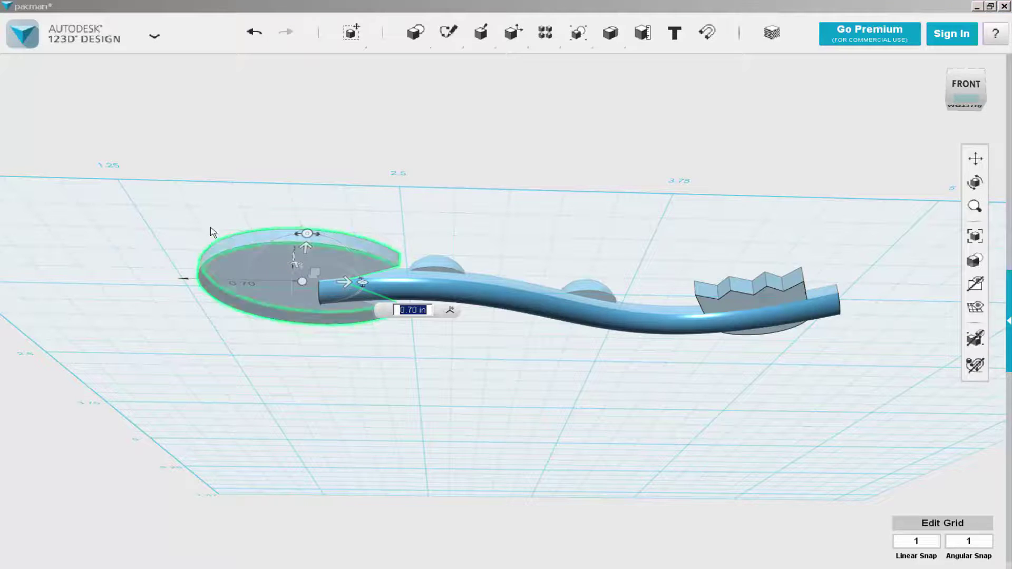
Step: Press/Pull Pac-Man's bottom face downward to thicken the body around the tube's end
click(307, 284)
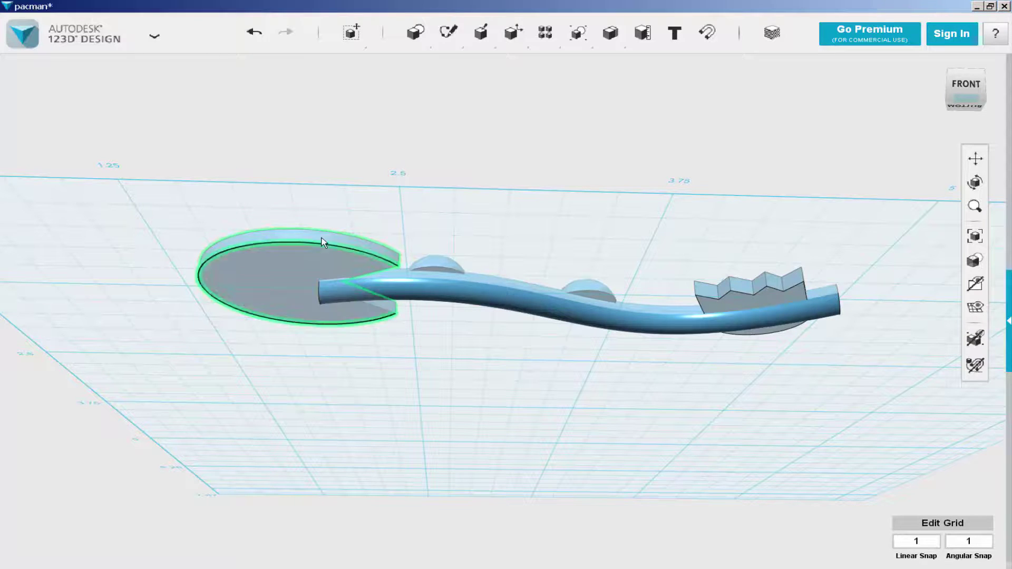
click(328, 258)
mouse_move(354, 316)
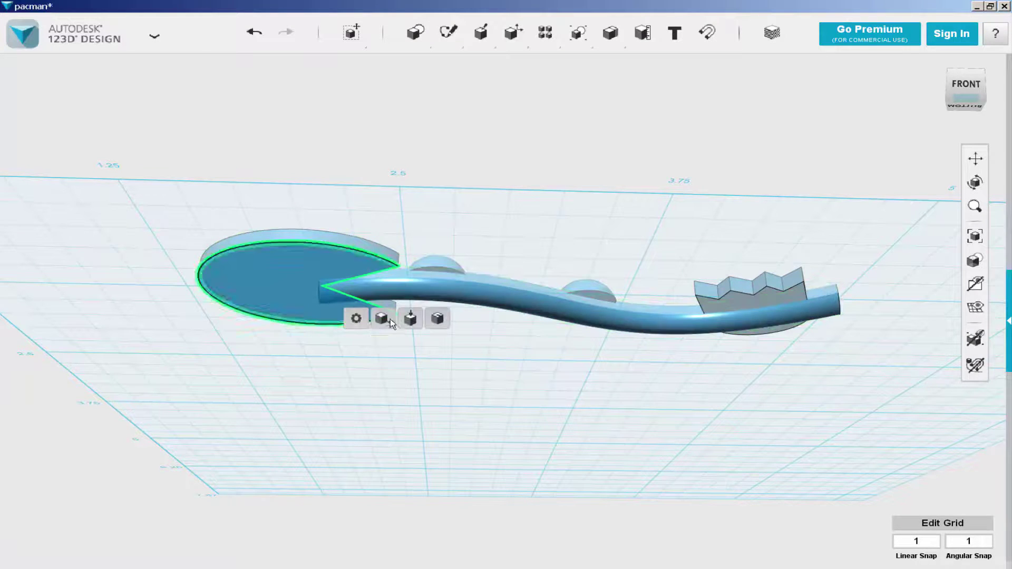
click(411, 317)
drag(327, 271, 324, 293)
mouse_move(268, 340)
right_down()
mouse_move(264, 316)
mouse_move(261, 338)
right_up()
click(304, 293)
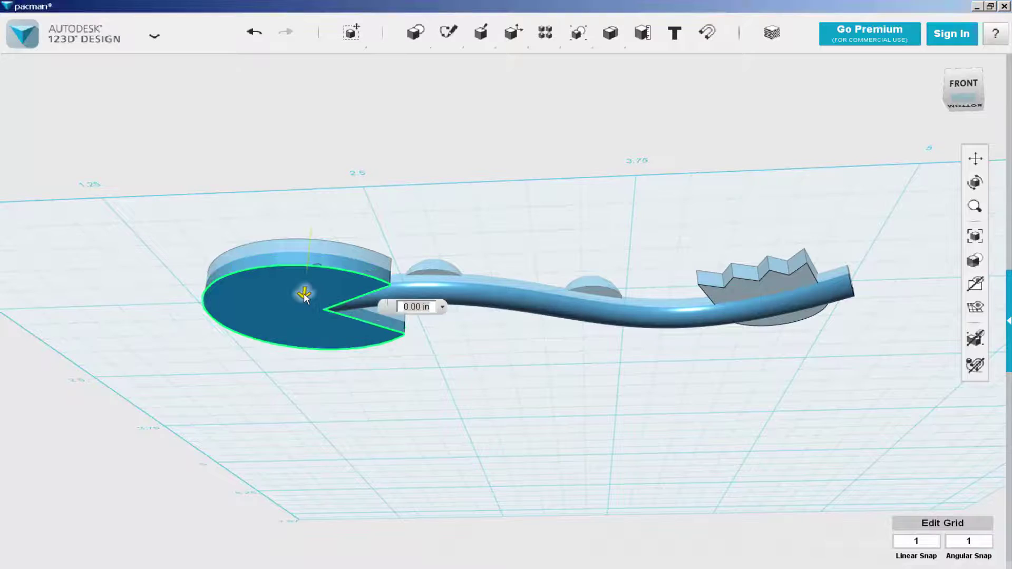
click(263, 221)
Step: Hide the grid and view the model from below
right_drag(305, 369, 693, 343)
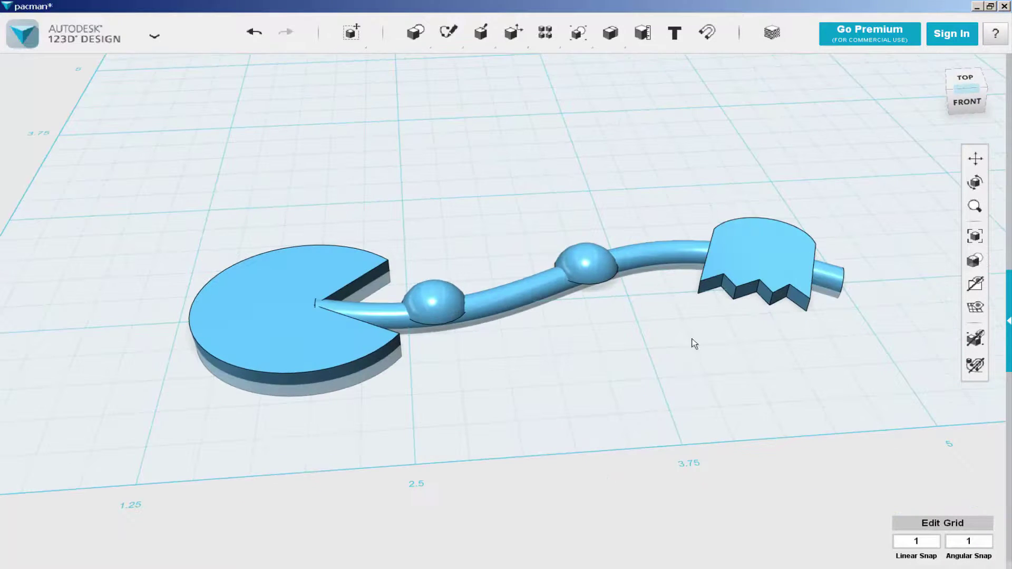
click(974, 312)
right_drag(550, 374, 532, 280)
Step: Insert a torus primitive with a major radius of 1 in front of the model
mouse_move(415, 37)
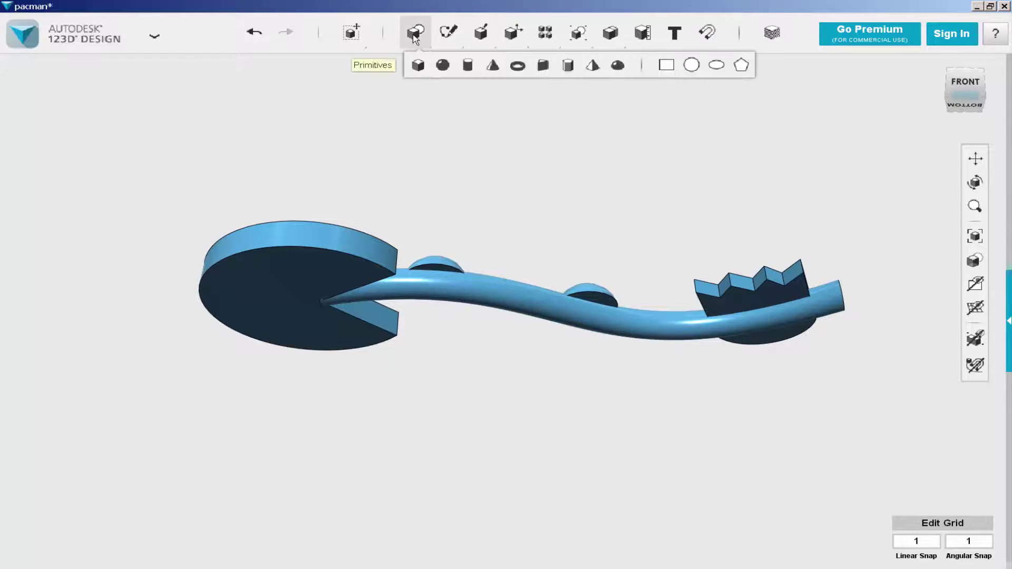
click(517, 65)
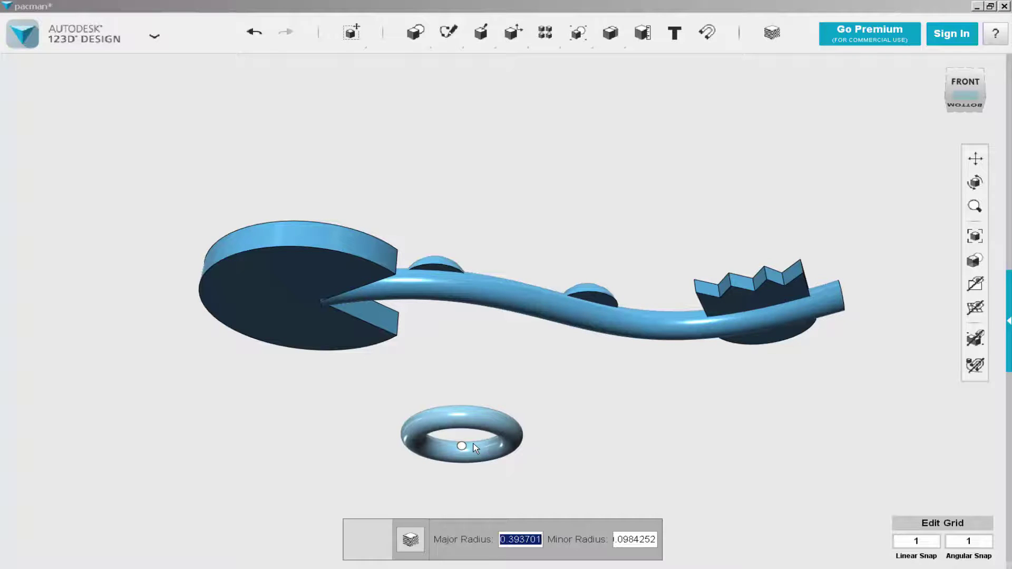
text(1)
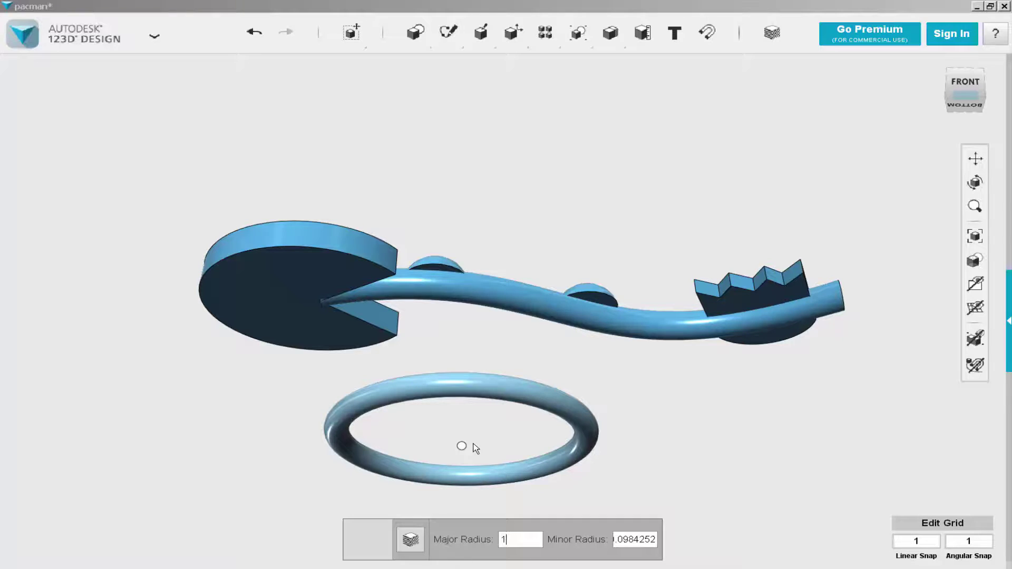
click(473, 448)
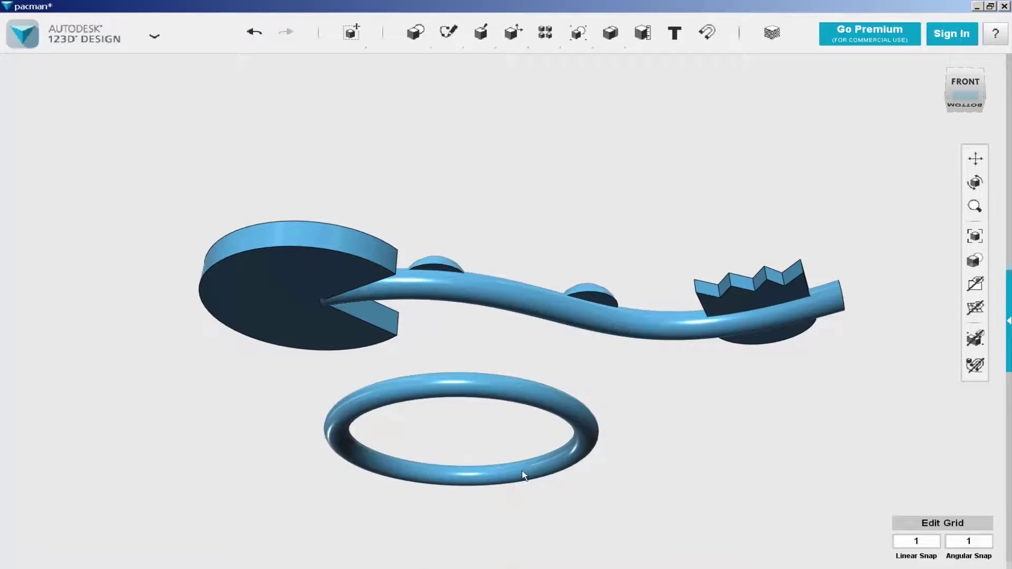
Step: Rotate the torus upright by about 90 degrees, and turn it -90 degrees about the vertical axis
right_drag(522, 473, 579, 510)
scroll(509, 434, down, 2)
right_drag(545, 456, 519, 386)
click(519, 386)
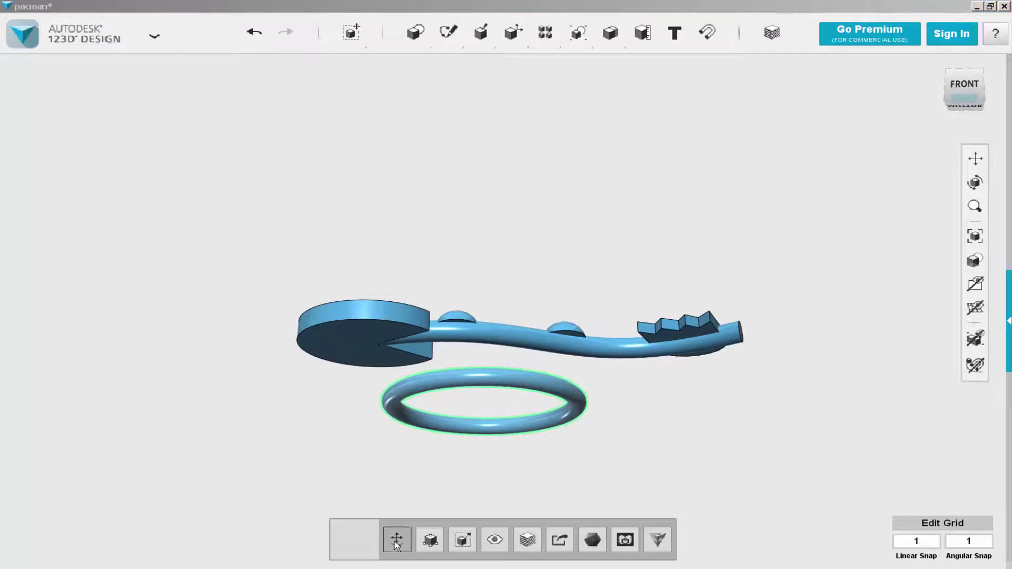
click(397, 539)
right_drag(564, 409, 529, 543)
drag(655, 261, 677, 266)
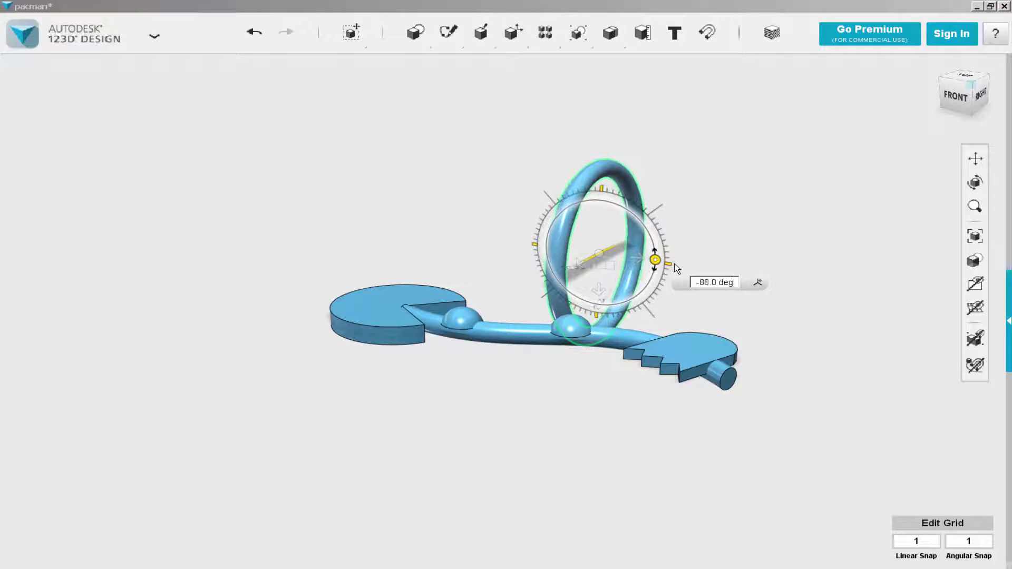
right_drag(420, 239, 596, 229)
drag(596, 229, 682, 224)
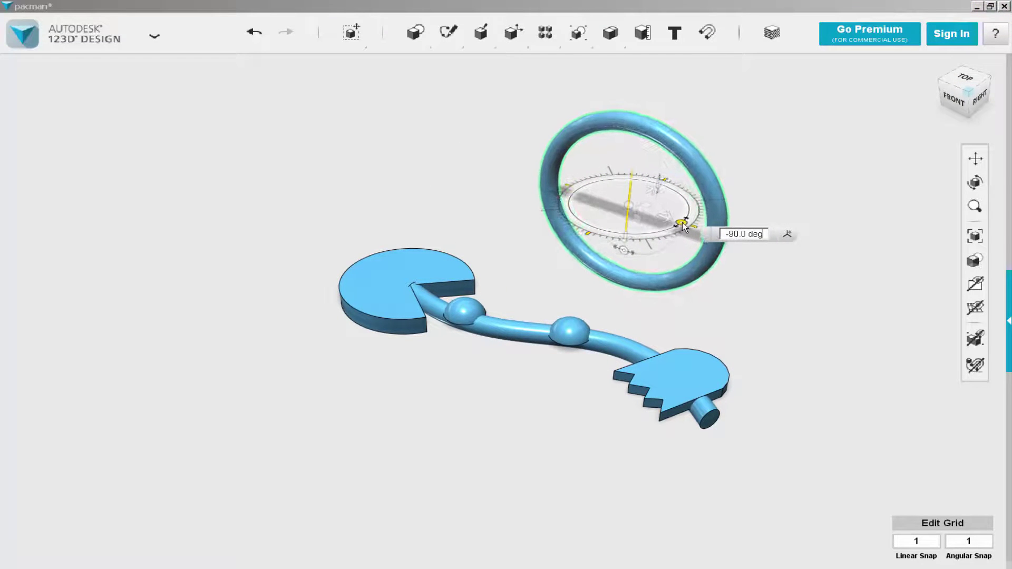
Step: Move the upright torus across the model until it is centred beneath Pac-Man
drag(650, 191, 359, 334)
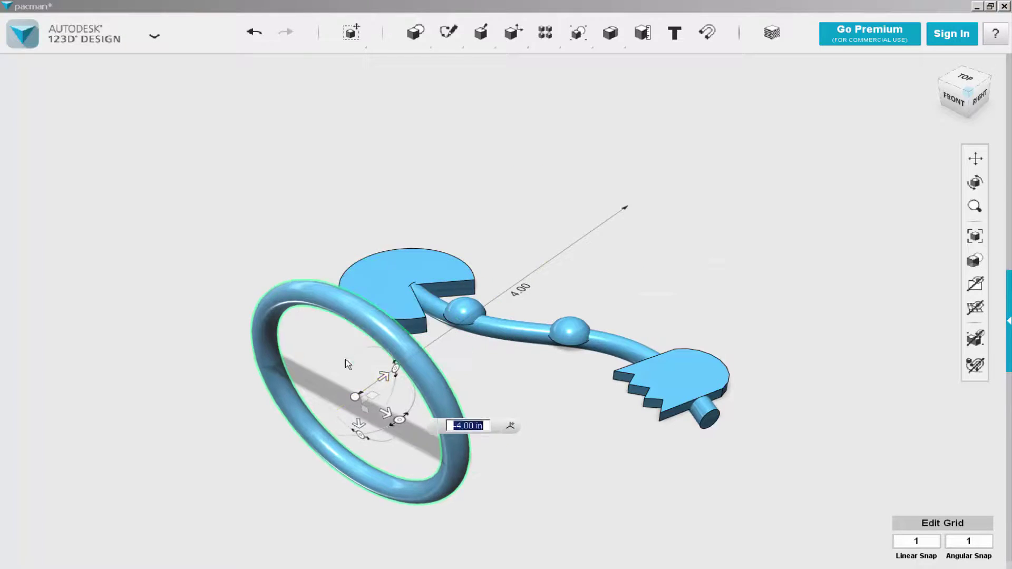
right_drag(346, 362, 367, 274)
drag(424, 222, 593, 436)
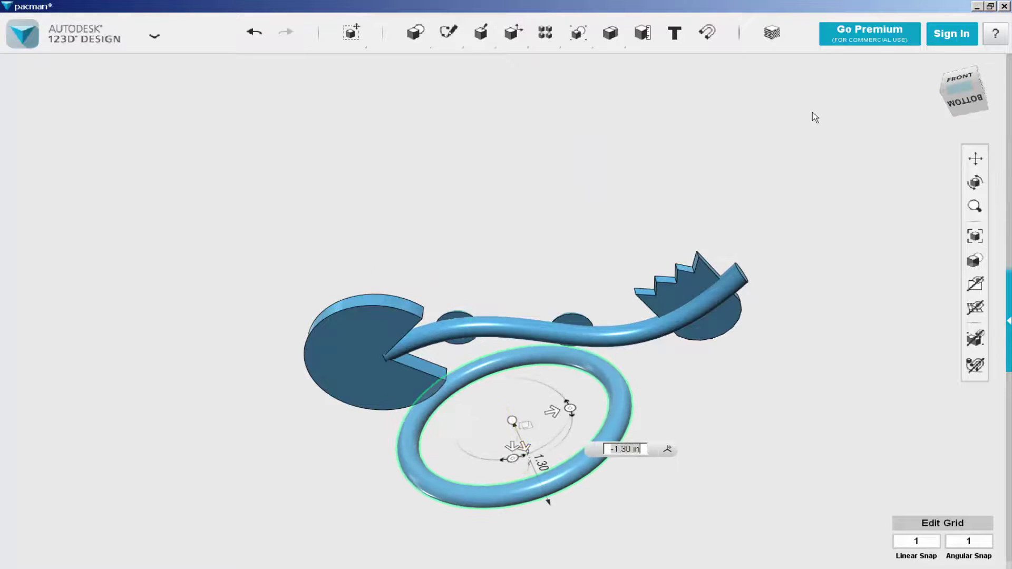
click(958, 106)
drag(488, 413, 372, 413)
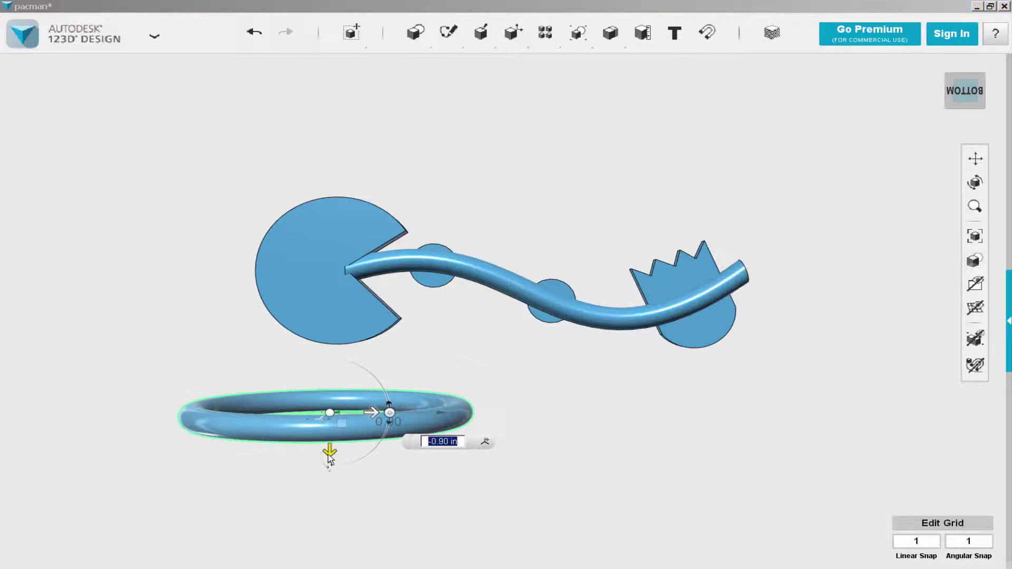
drag(330, 450, 315, 314)
click(196, 158)
Step: Lower the torus 1.20 in so its rim meets the underside of Pac-Man
right_drag(195, 163, 221, 161)
right_drag(316, 358, 420, 343)
right_drag(420, 247, 302, 248)
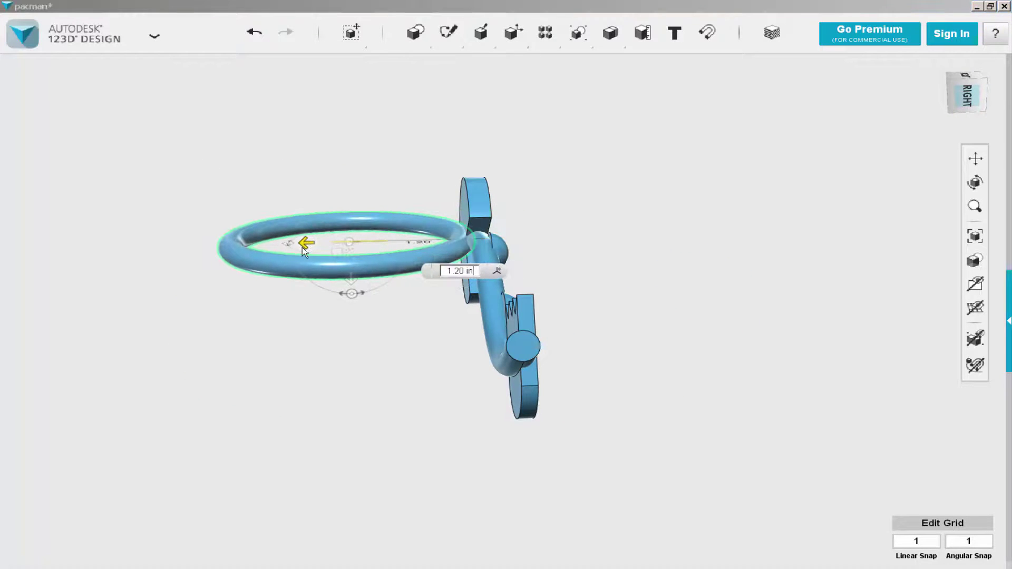
click(933, 68)
Step: Scale the curved tube non-uniformly with an X factor of about 0.78 to make it narrower
right_drag(751, 252, 571, 325)
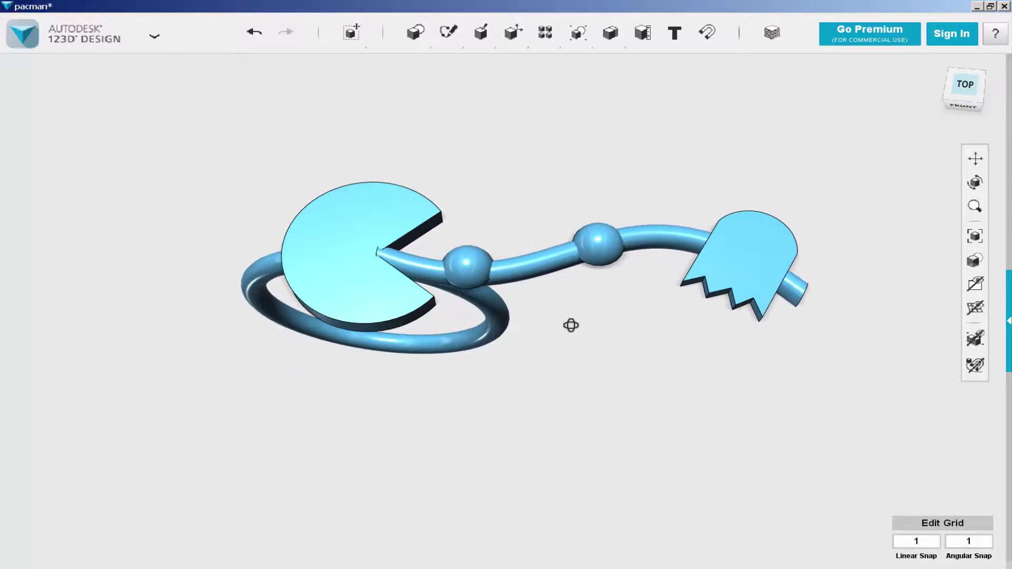
click(536, 264)
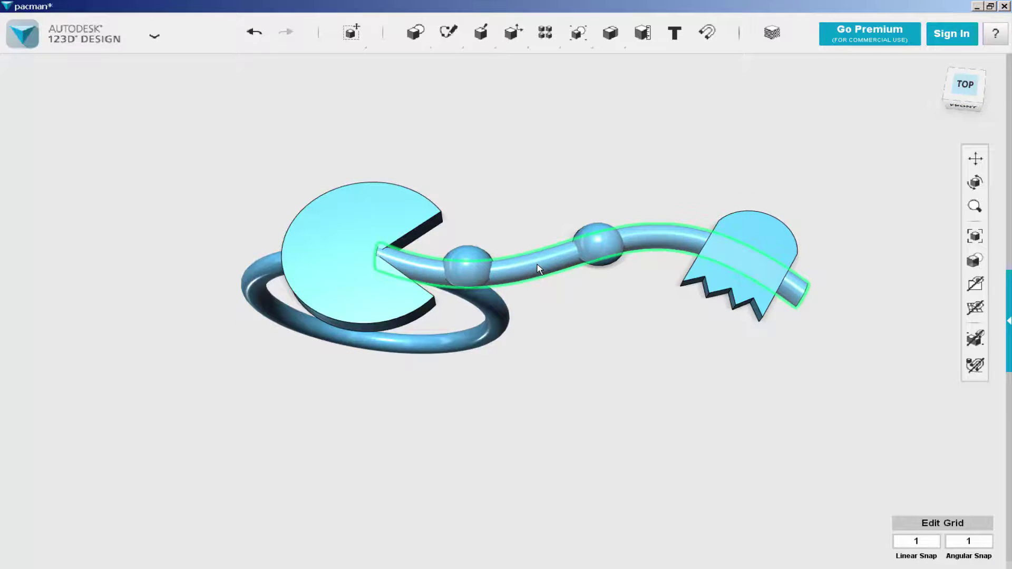
click(462, 538)
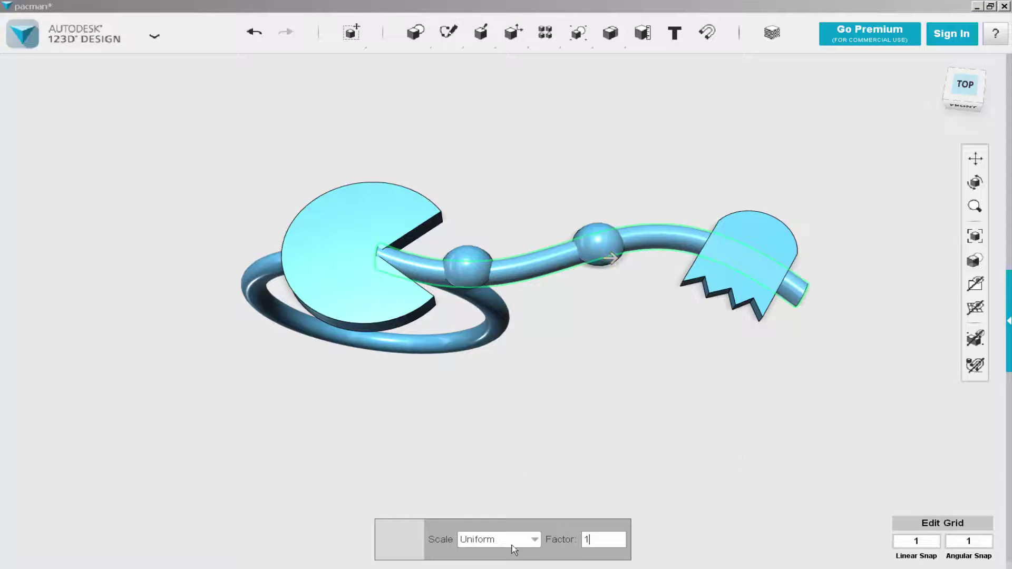
click(535, 540)
click(517, 529)
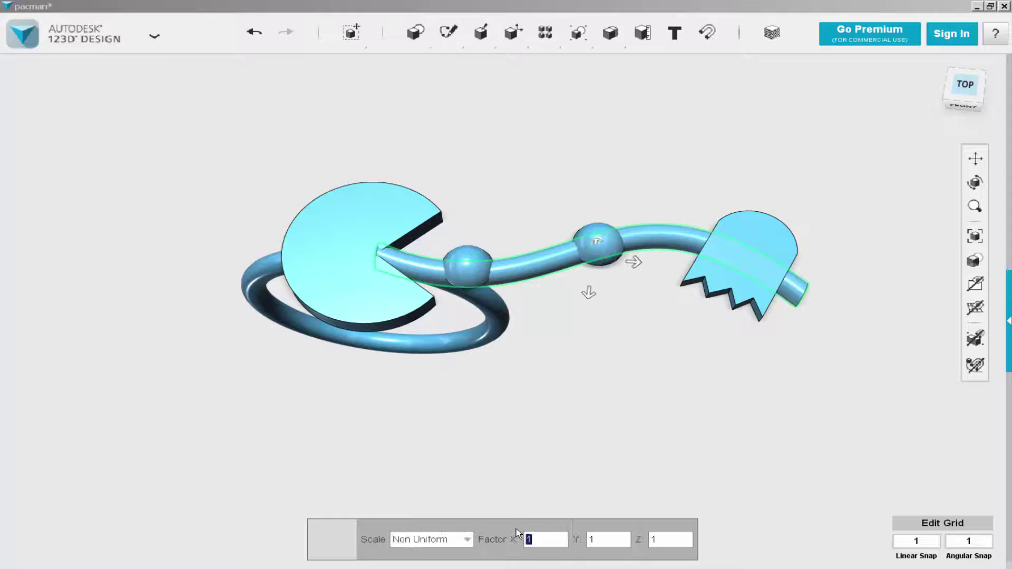
drag(587, 291, 590, 285)
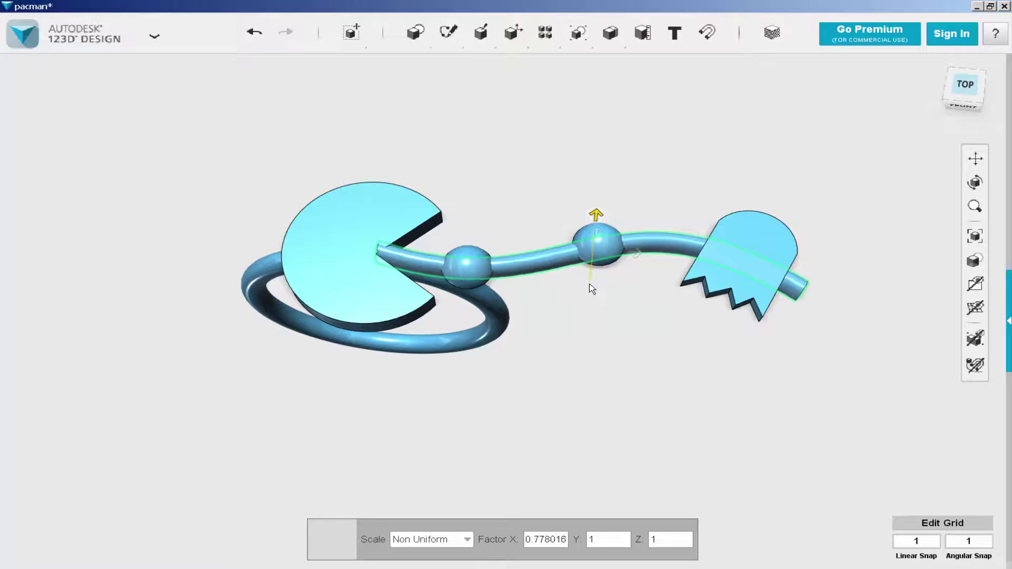
click(542, 162)
Step: Scale both dome-shaped pellets down together uniformly by a factor of about 0.79
mouse_move(585, 318)
right_down()
mouse_move(584, 337)
mouse_move(580, 322)
right_up()
click(472, 240)
shift+click(602, 275)
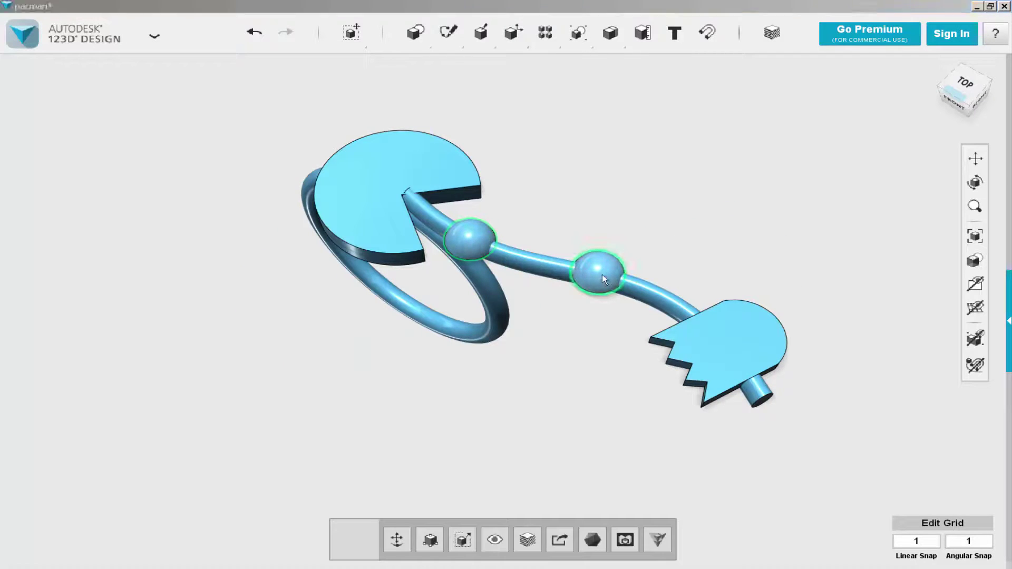
click(464, 540)
drag(553, 251, 539, 257)
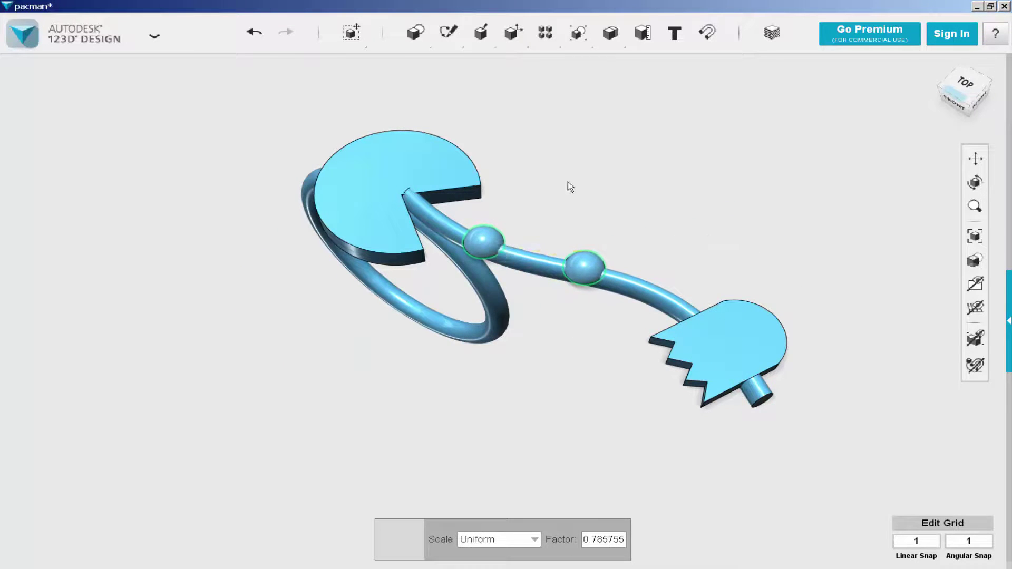
right_drag(132, 295, 132, 301)
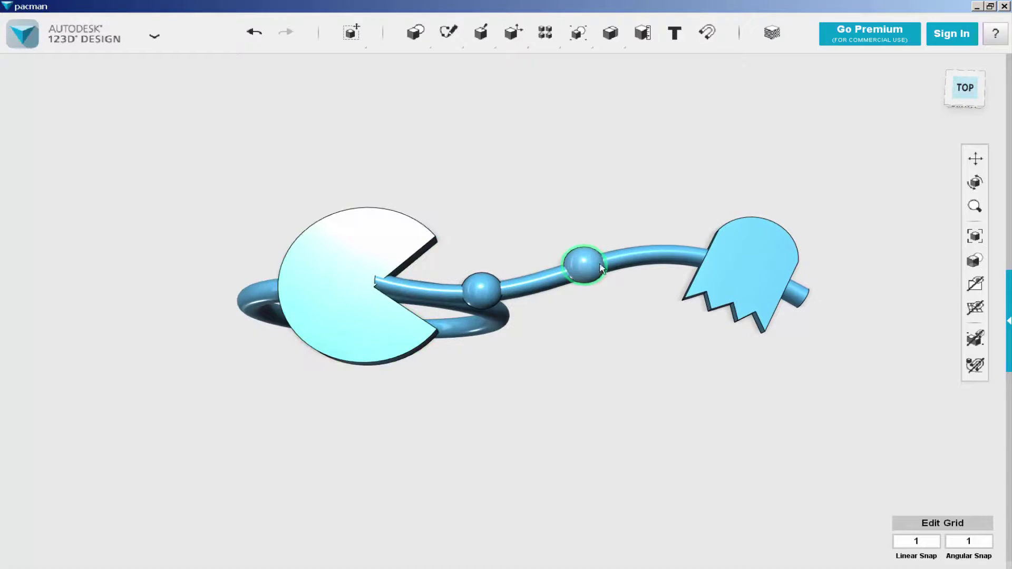
Step: Move the pellet nearest the ghost along and across the curved tube until it is centred on it
click(601, 268)
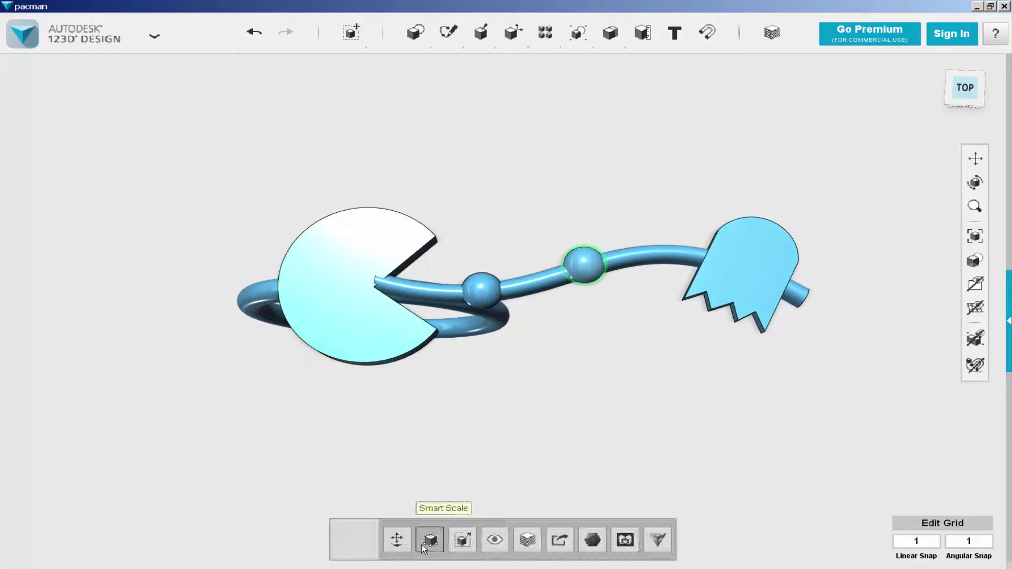
click(400, 536)
drag(634, 264, 668, 266)
drag(612, 302, 629, 292)
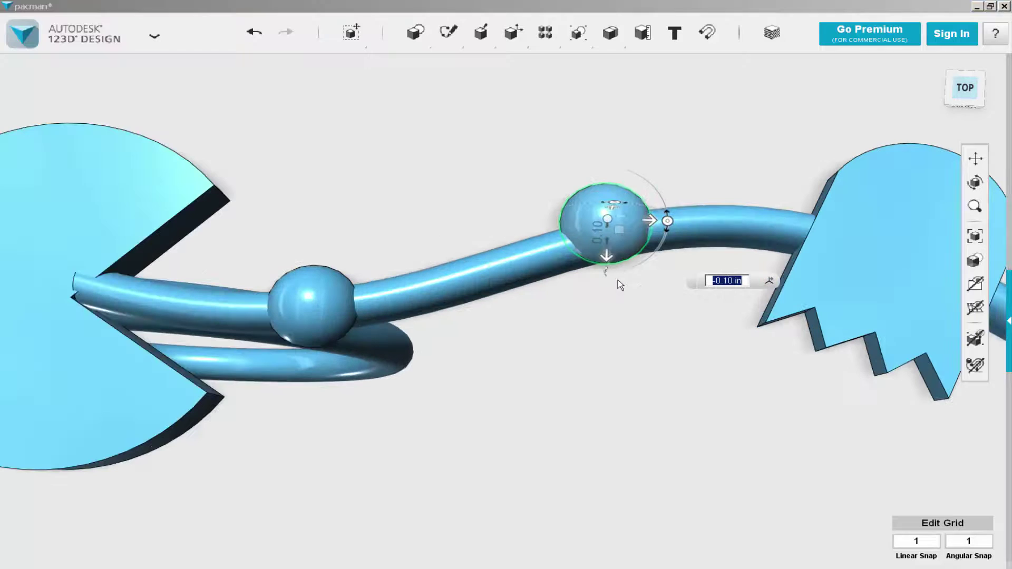
drag(605, 260, 606, 271)
key(Return)
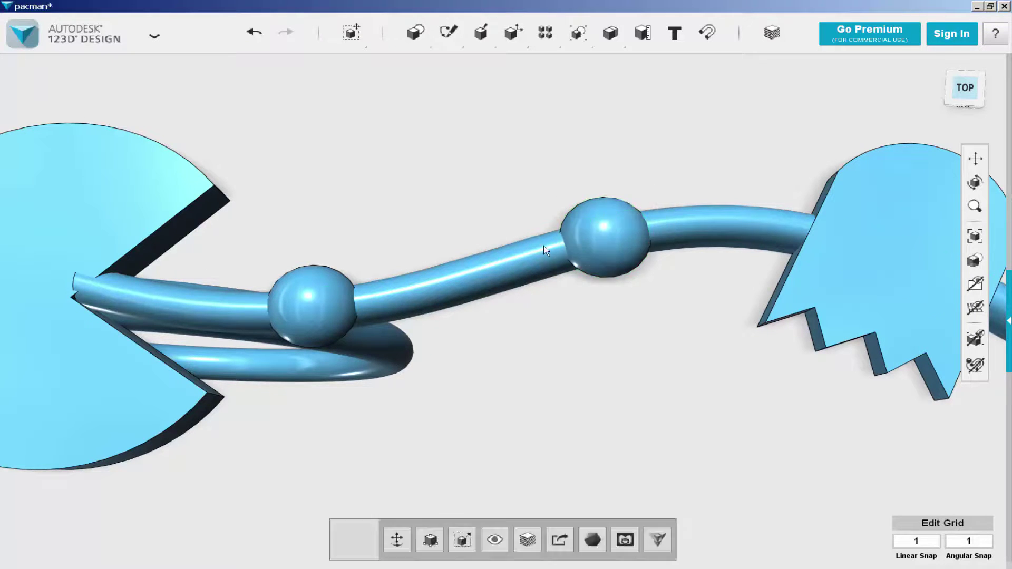
Step: Pull Pac-Man's top face slightly upward so the body covers the end of the curved tube
right_drag(638, 400, 652, 325)
scroll(636, 266, down, 5)
mouse_move(637, 266)
right_down()
mouse_move(644, 305)
mouse_move(628, 278)
mouse_move(646, 269)
right_up()
scroll(489, 244, up, 3)
click(508, 223)
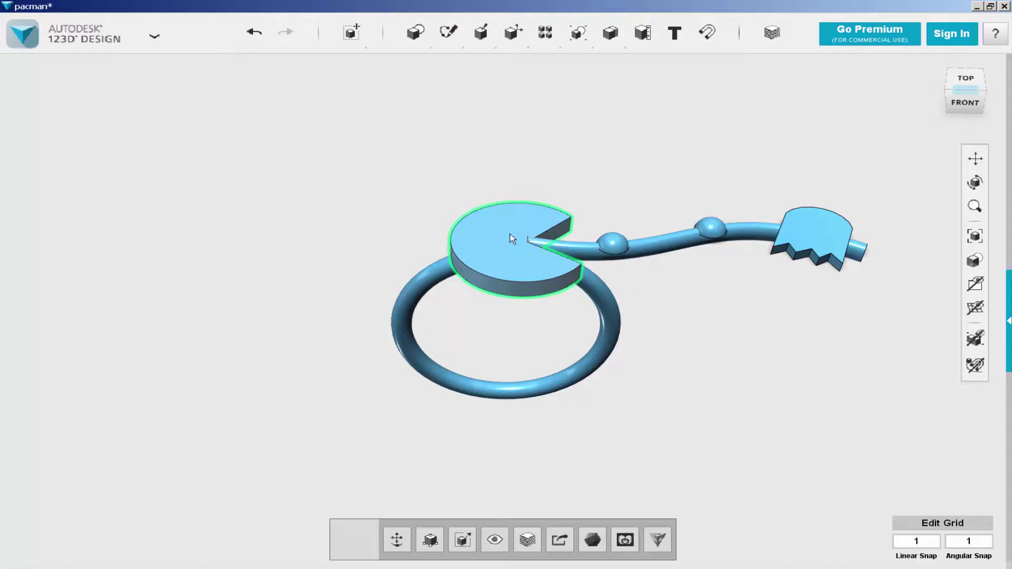
click(474, 193)
double_click(494, 222)
mouse_move(521, 281)
click(576, 281)
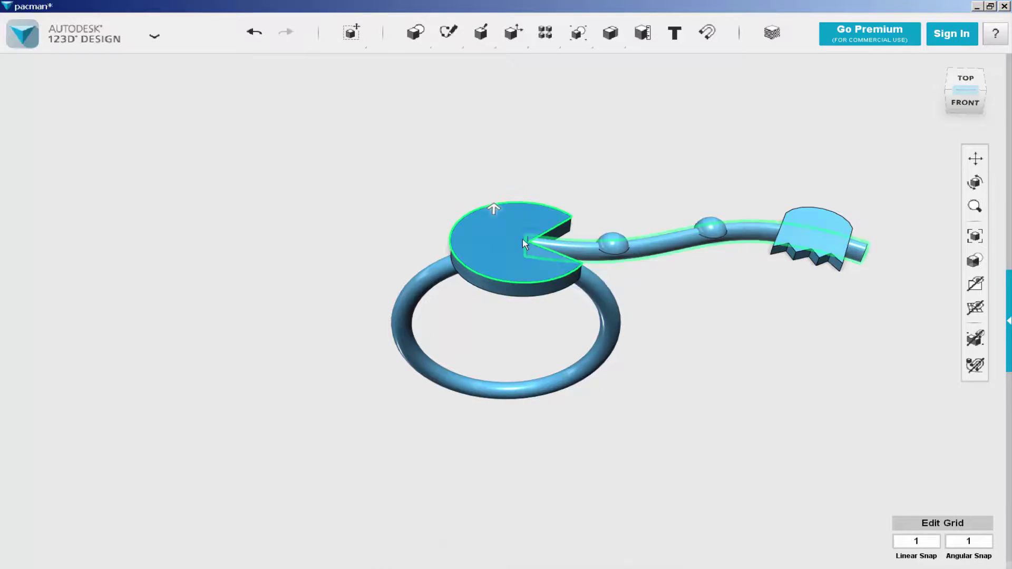
scroll(503, 229, up, 3)
drag(482, 196, 482, 189)
click(382, 174)
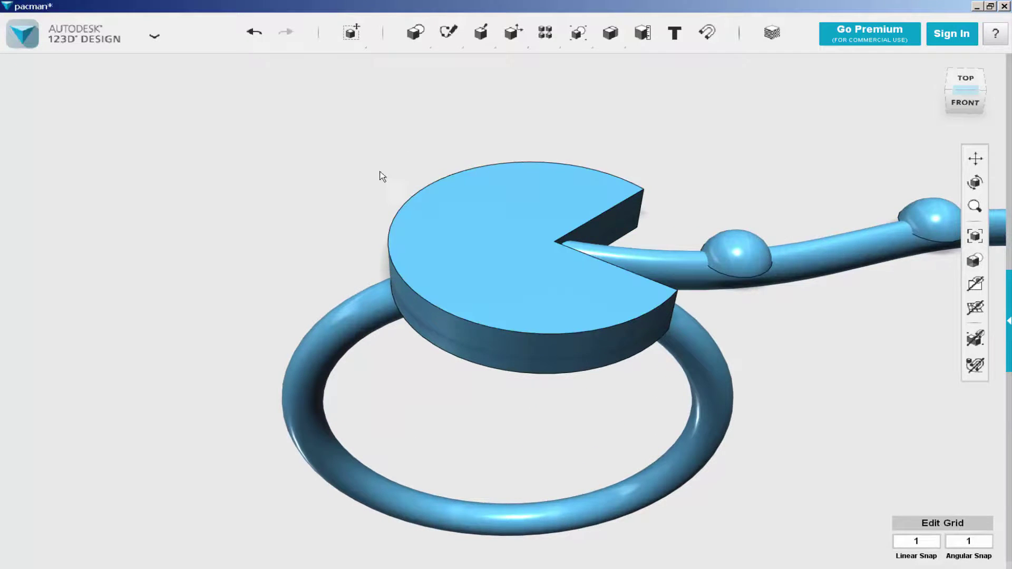
Step: Insert a sphere with a 0.09 in radius on Pac-Man's top face as the eye, above the mouth
scroll(373, 243, down, 3)
right_drag(395, 277, 418, 310)
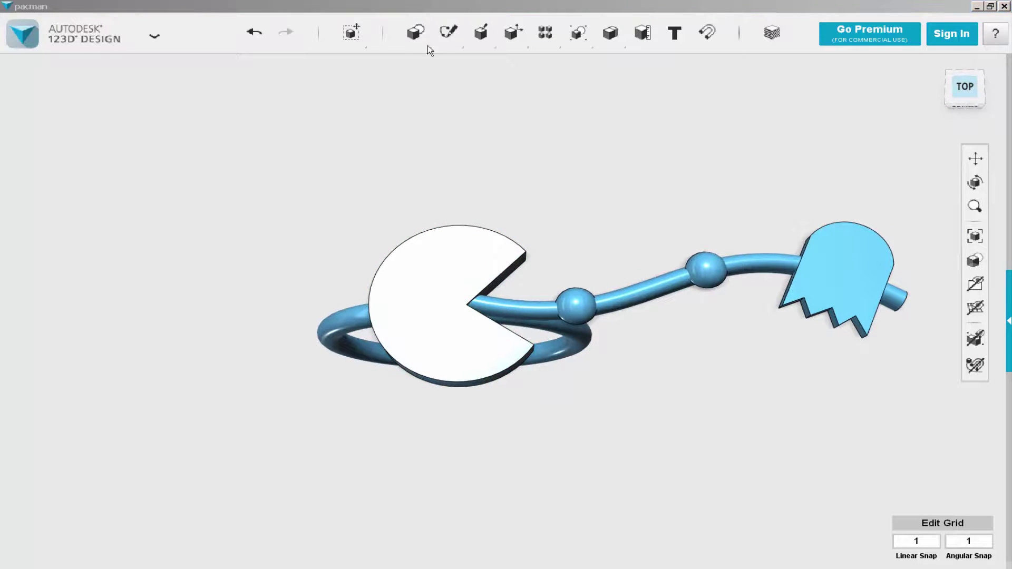
click(414, 35)
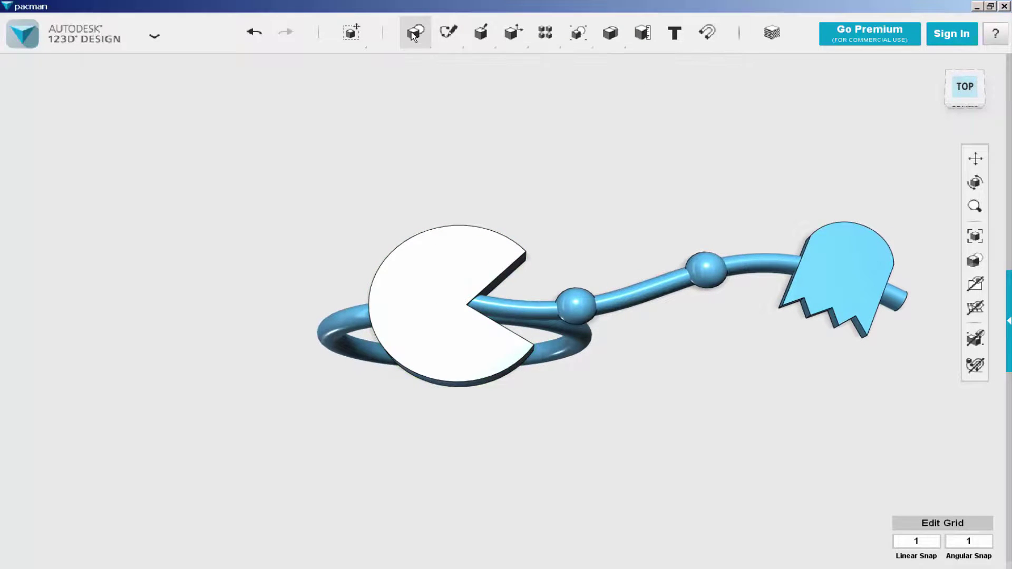
mouse_move(414, 35)
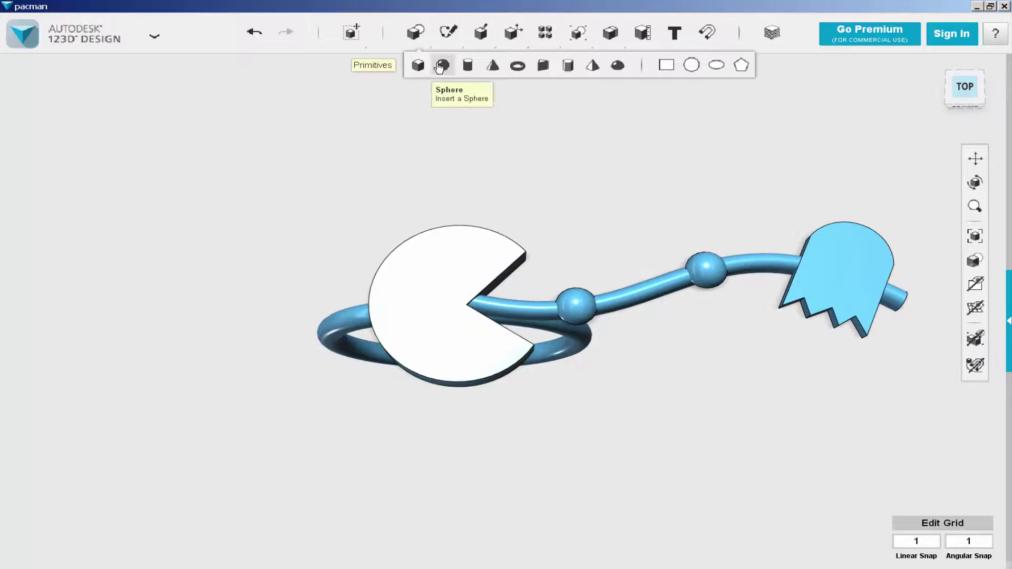
click(441, 66)
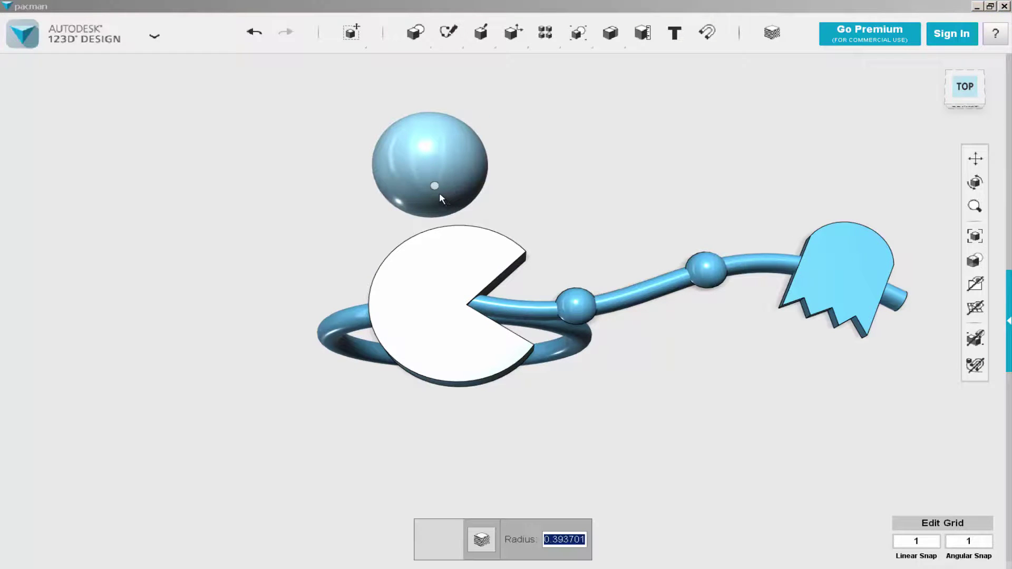
text(.05)
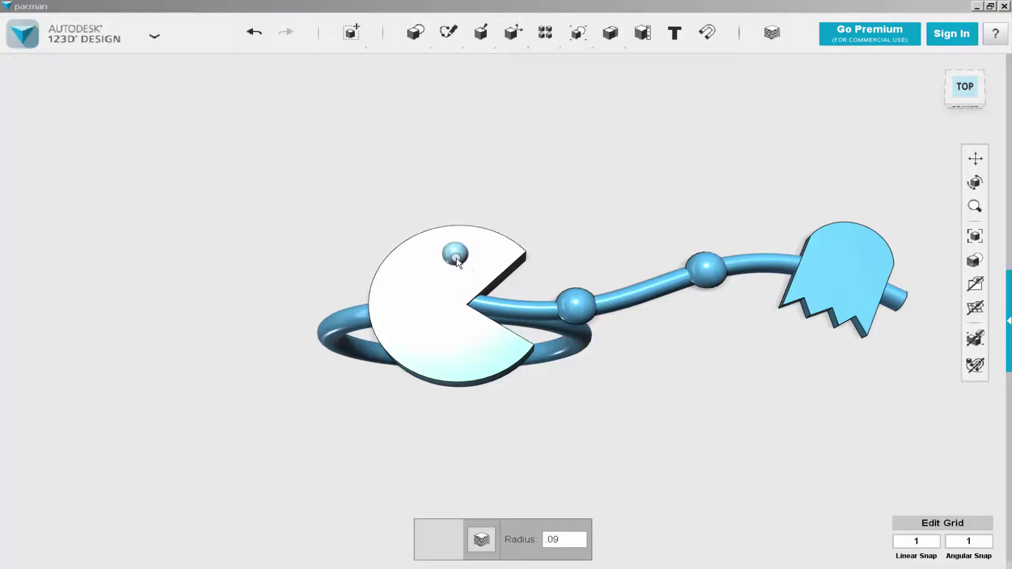
click(456, 259)
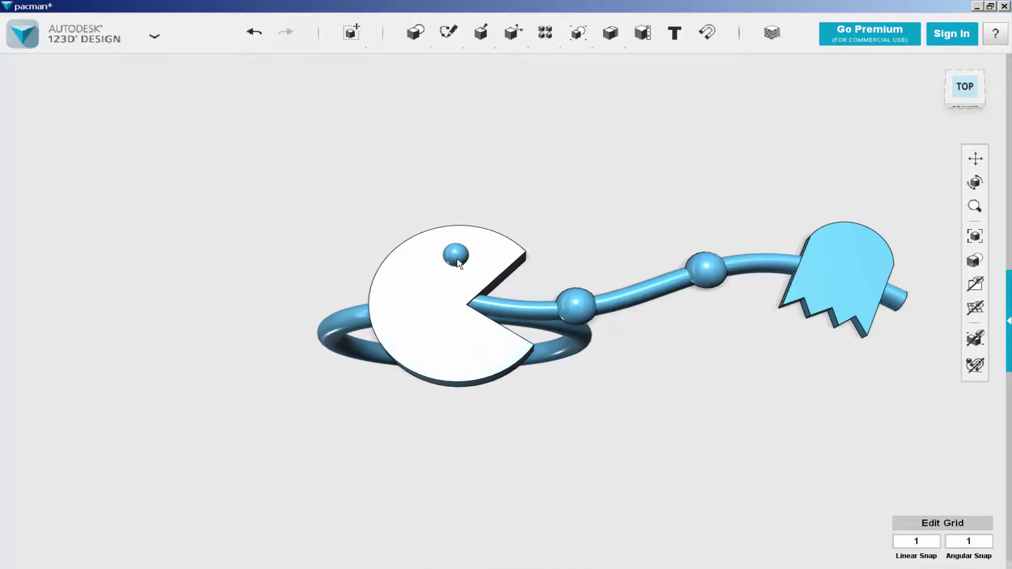
Step: Lower Pac-Man's eye sphere 0.10 in so it is partly sunk into the top face
right_drag(418, 256, 418, 192)
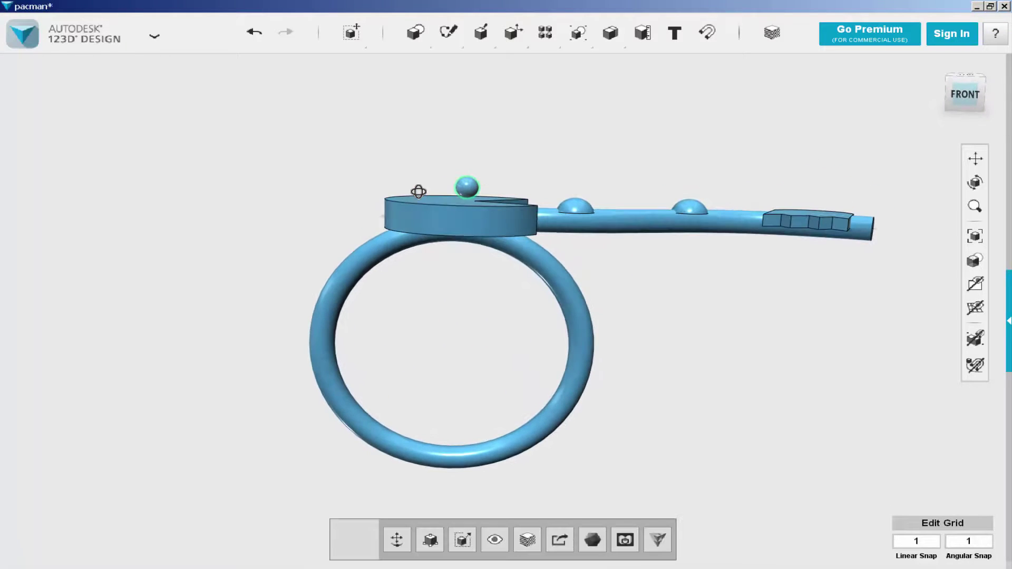
scroll(465, 193, up, 3)
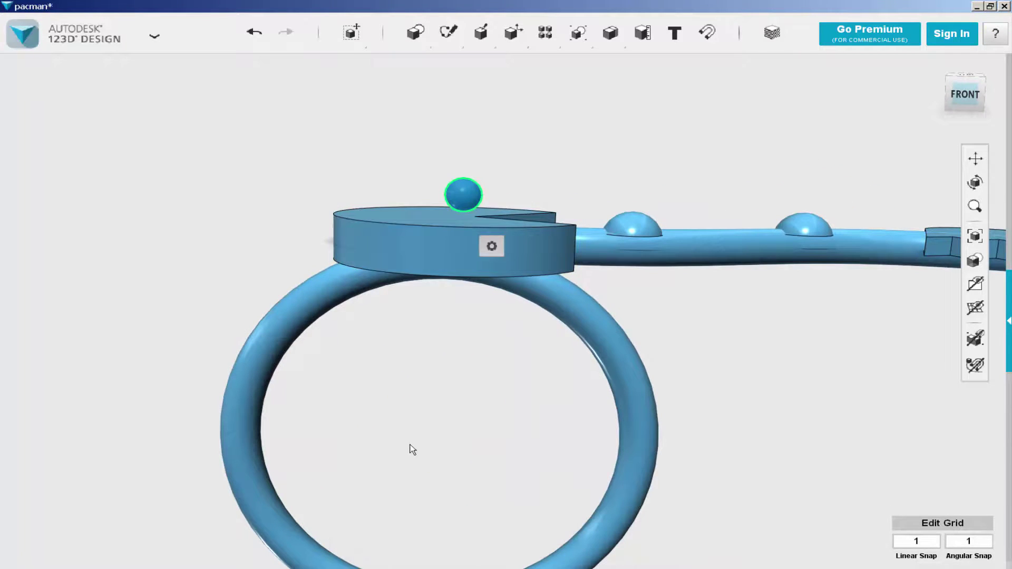
click(462, 201)
click(398, 539)
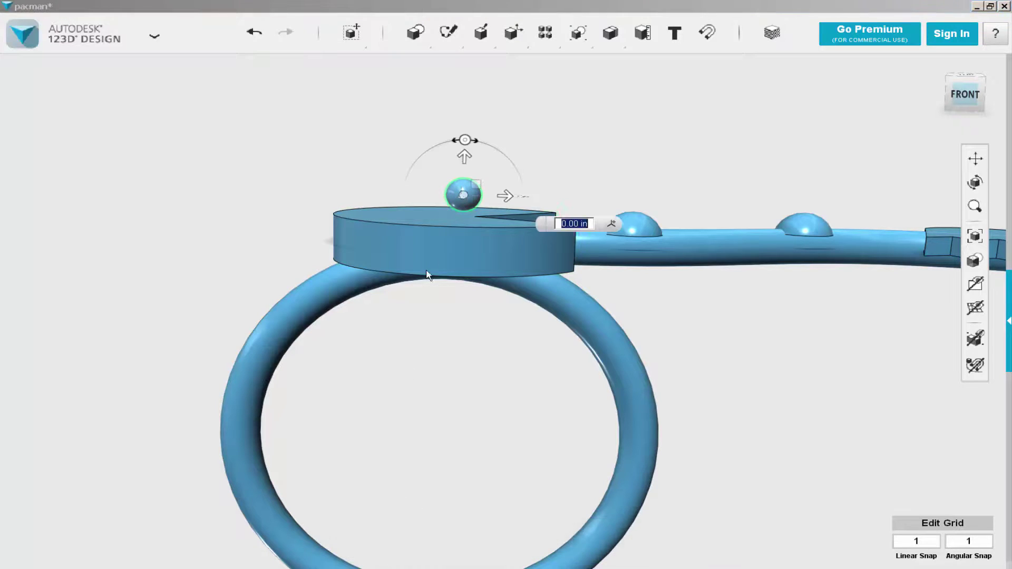
drag(464, 156, 464, 165)
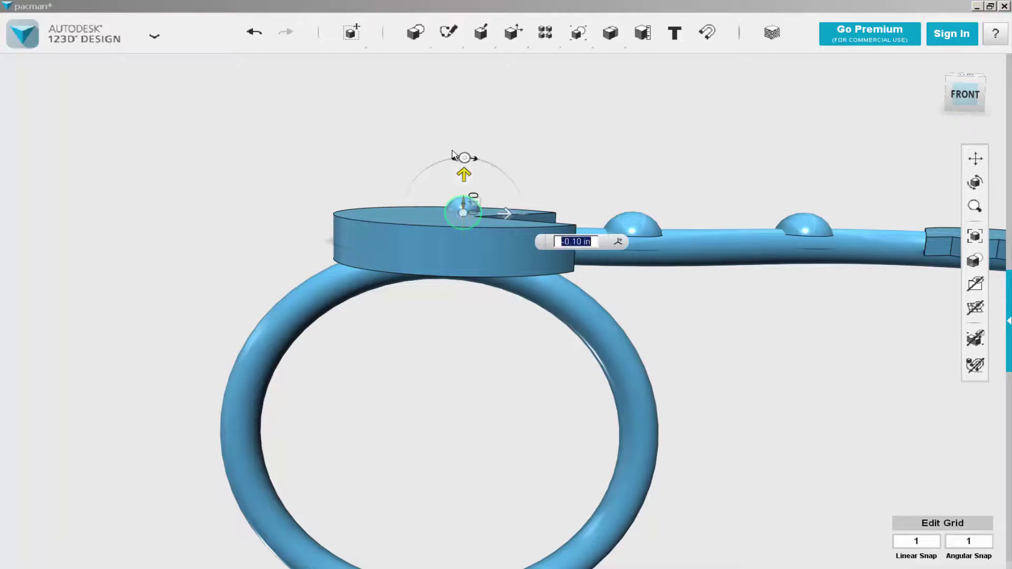
click(384, 154)
Step: Insert a sphere with a 0.05 in radius on the ghost's head as its first eye
scroll(350, 160, down, 2)
right_drag(350, 160, 314, 236)
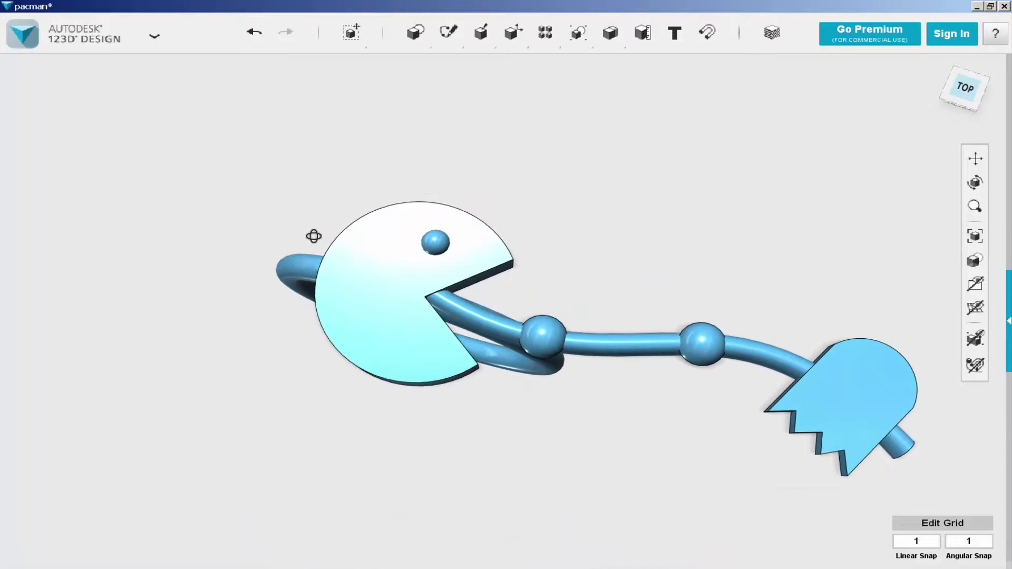
middle_drag(509, 255, 372, 197)
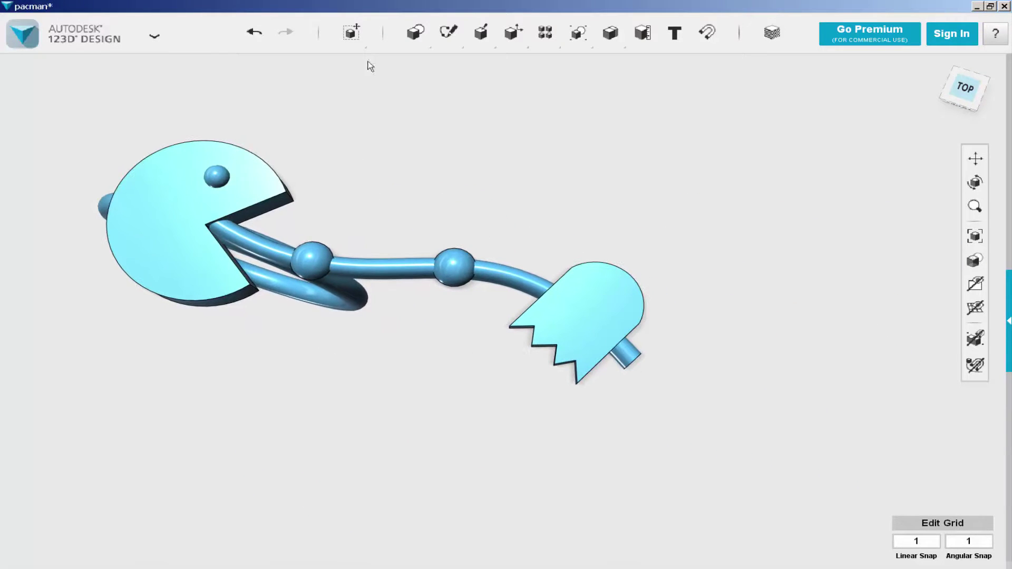
mouse_move(415, 32)
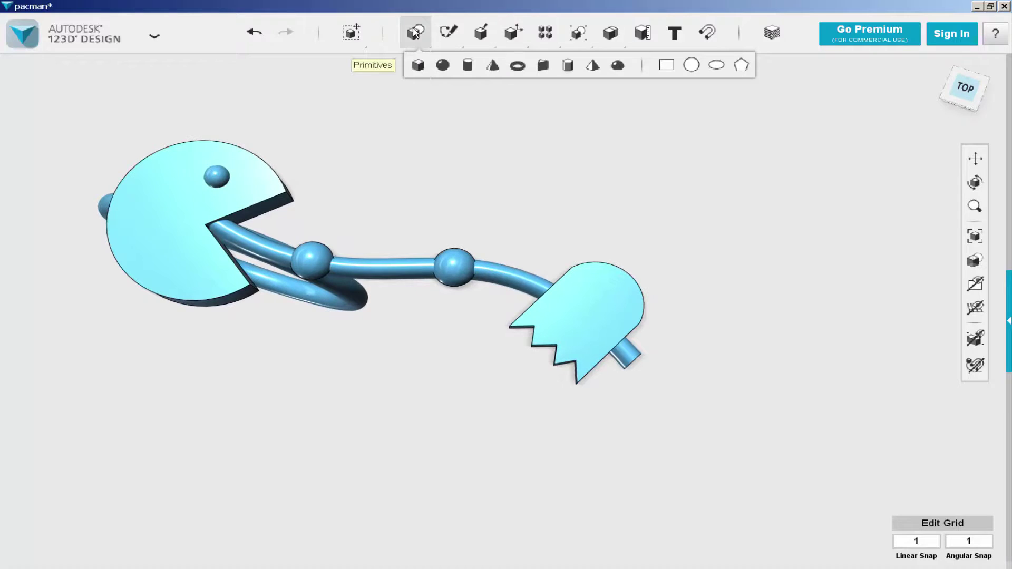
click(443, 65)
click(525, 198)
text(.05)
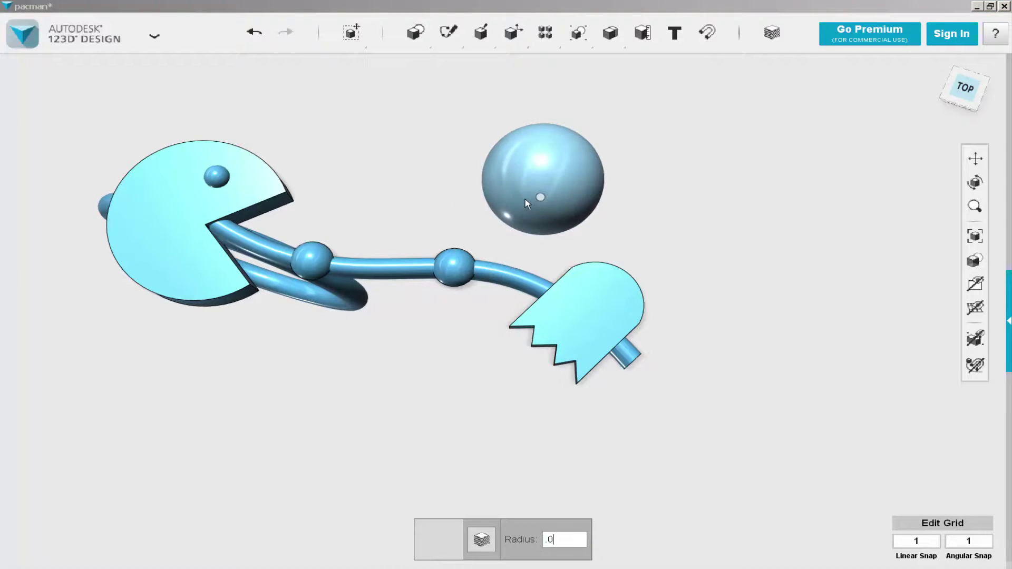
click(593, 291)
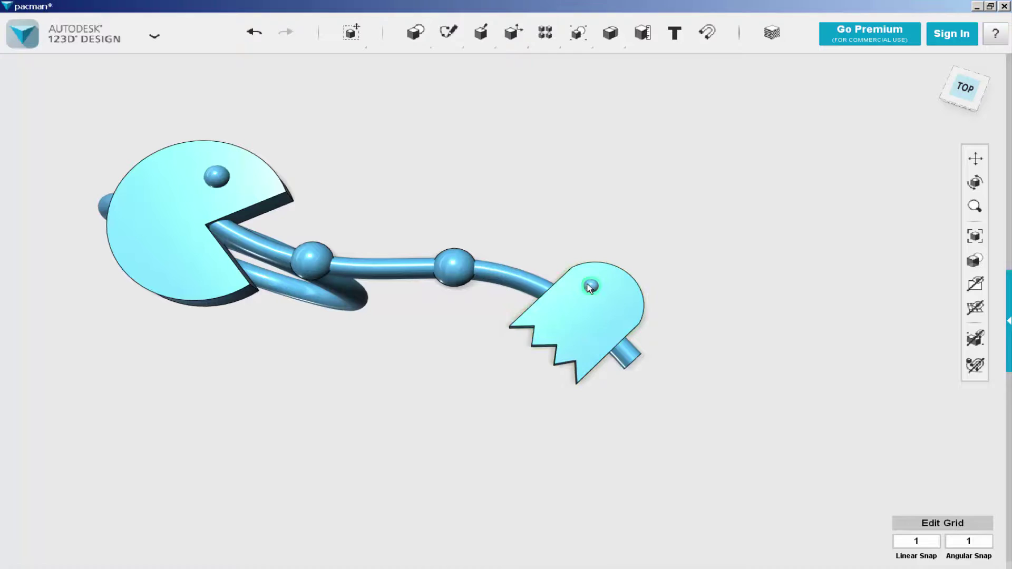
Step: Place a second eye sphere of the same size beside the first one on the ghost's head
key(ctrl+t)
drag(625, 299, 657, 309)
scroll(605, 320, up, 5)
drag(681, 237, 664, 285)
Step: Lower both ghost eye spheres together by 0.05 in so they sink partly into the ghost's top face
click(799, 172)
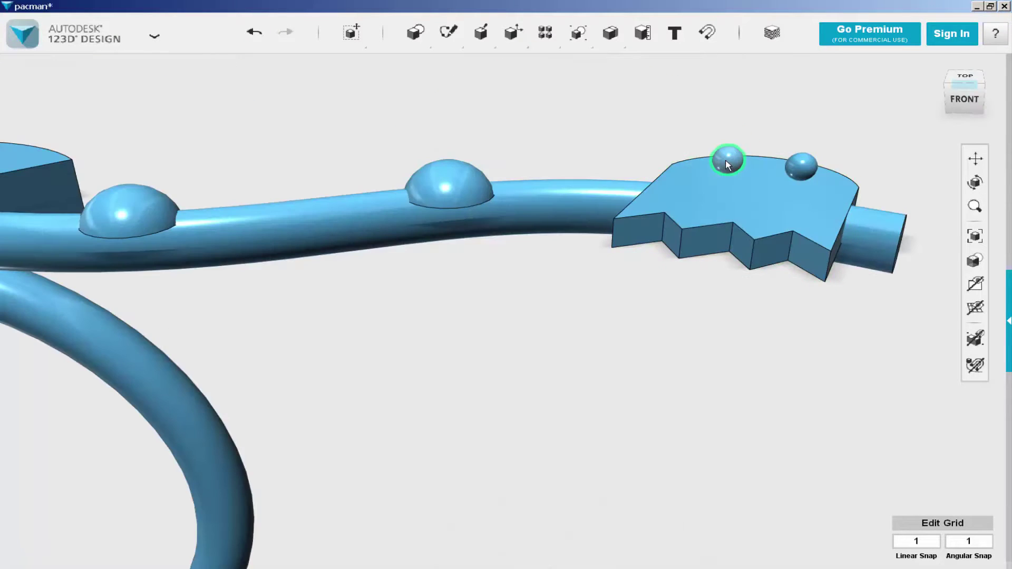
shift+click(726, 159)
click(397, 540)
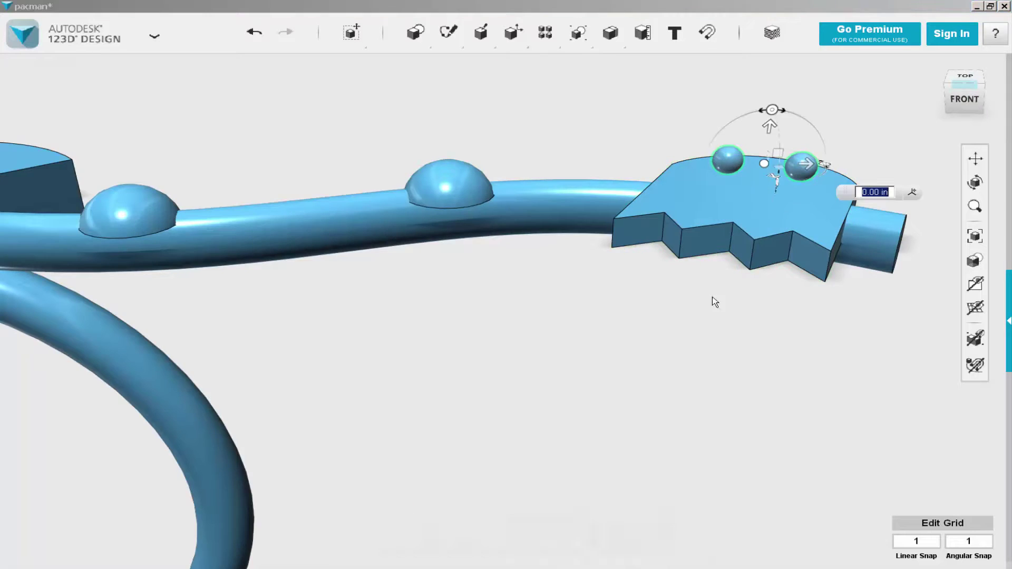
scroll(757, 149, up, 4)
drag(775, 135, 769, 162)
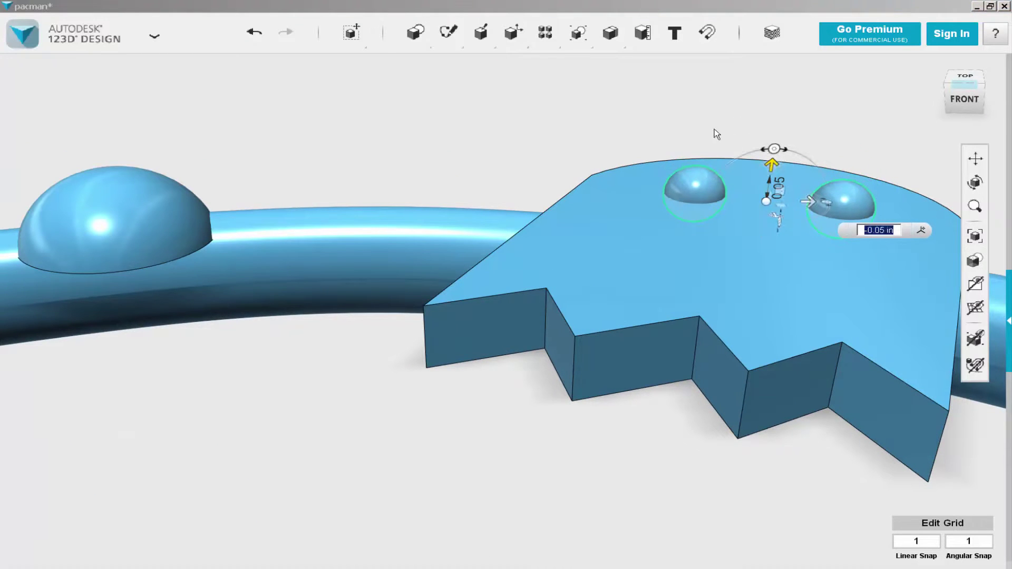
click(574, 157)
Step: Push the protruding end face of the curved tube back 0.25 in so it ends inside the ghost
scroll(560, 215, down, 6)
right_drag(558, 230, 534, 317)
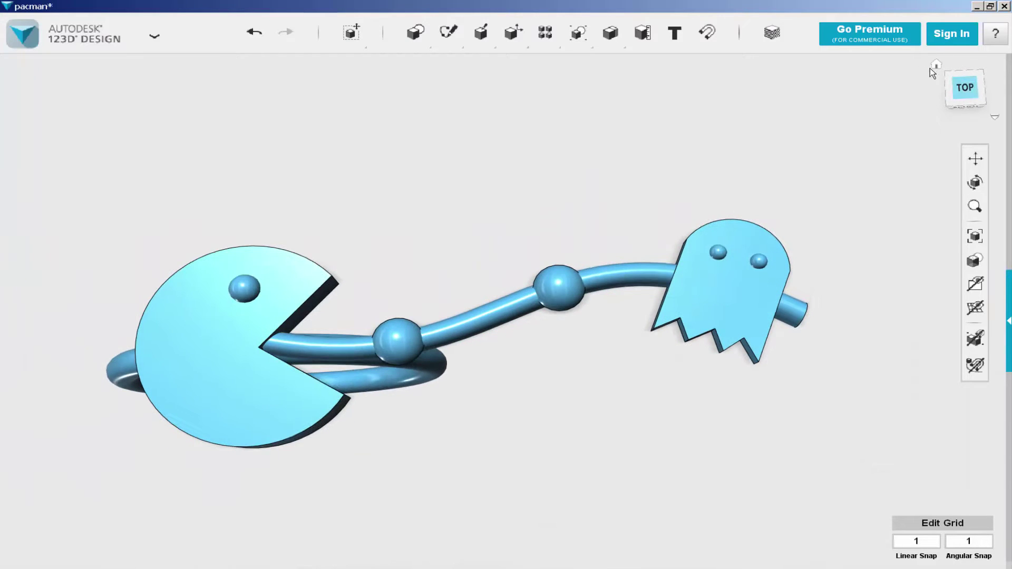
click(936, 65)
right_drag(650, 341, 586, 356)
click(596, 248)
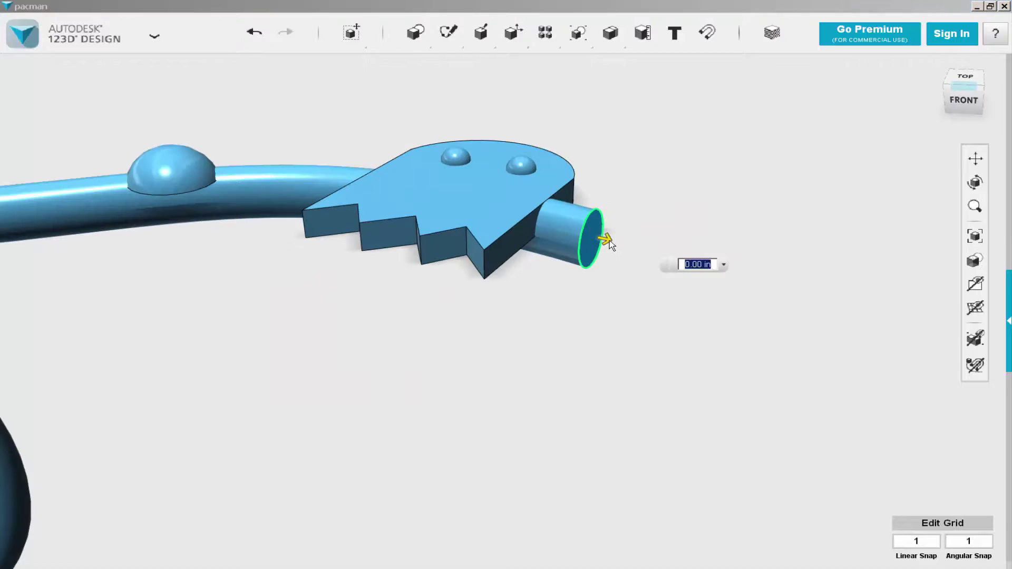
drag(607, 240, 524, 226)
click(613, 249)
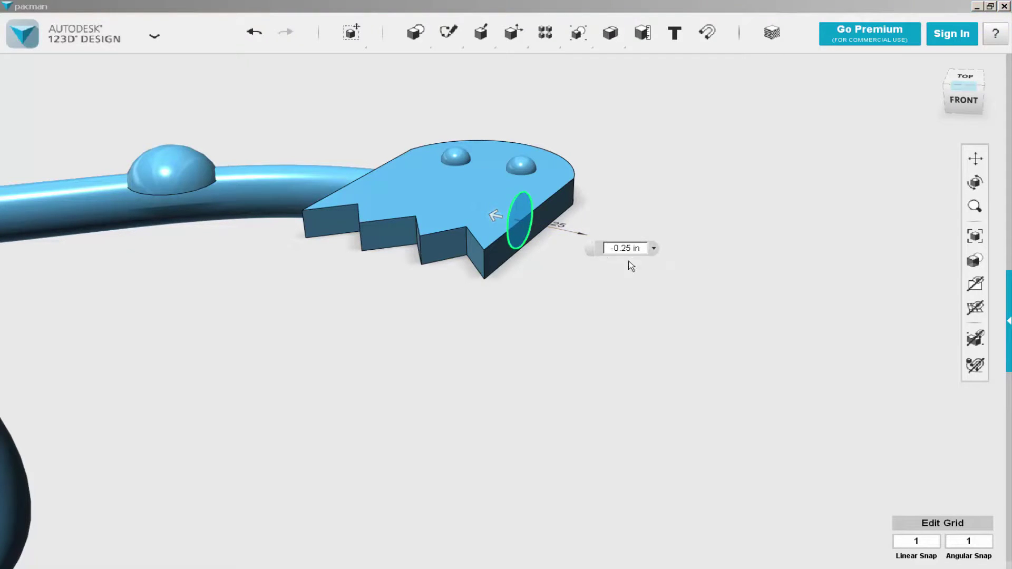
key(Return)
right_drag(518, 333, 548, 315)
scroll(592, 163, down, 6)
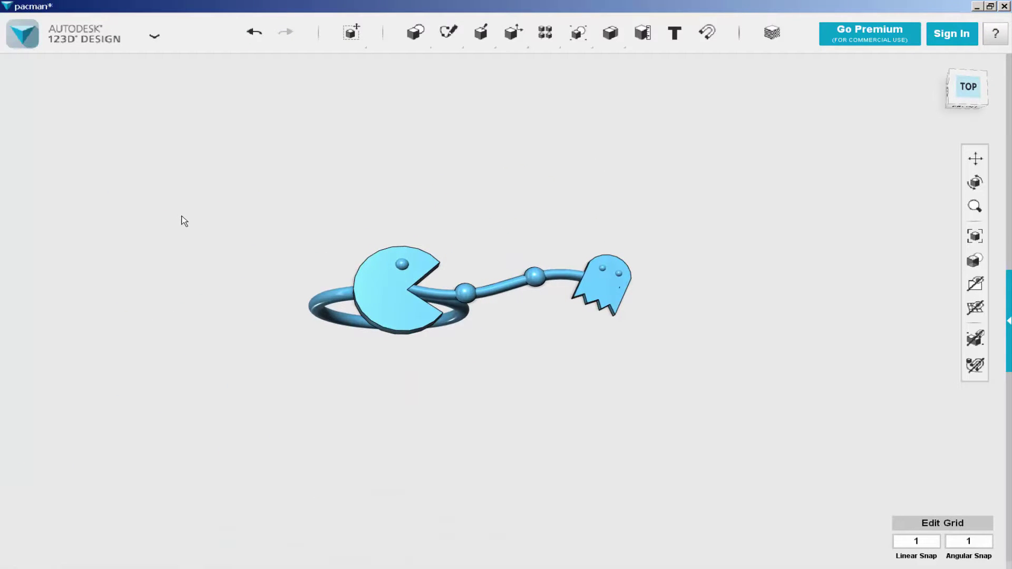
key(ctrl+z)
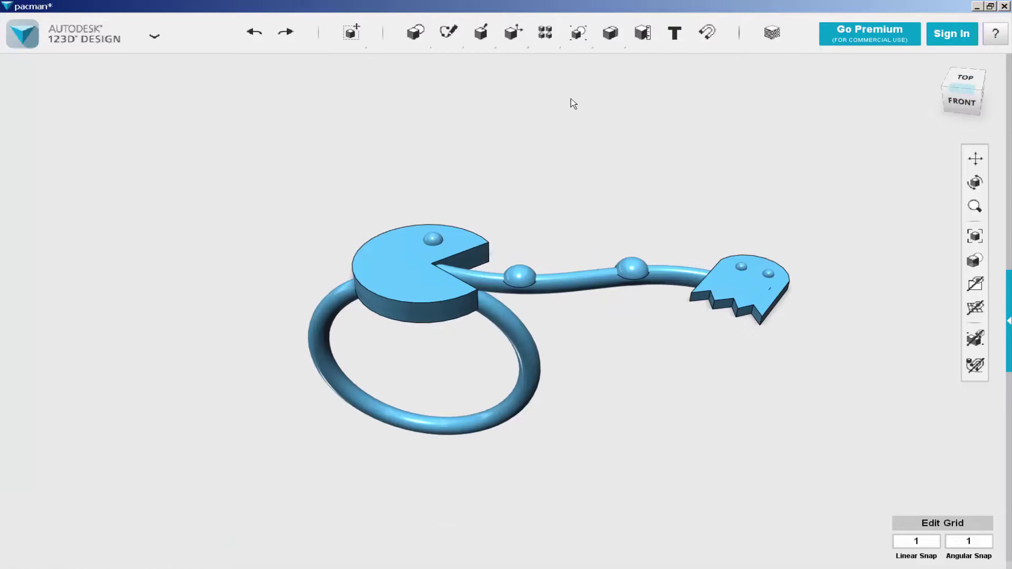
Step: Merge Pac-Man as the target with its eye, the torus band, curved tube, both pellets, the ghost and its two eyes into one solid
mouse_move(611, 33)
click(610, 67)
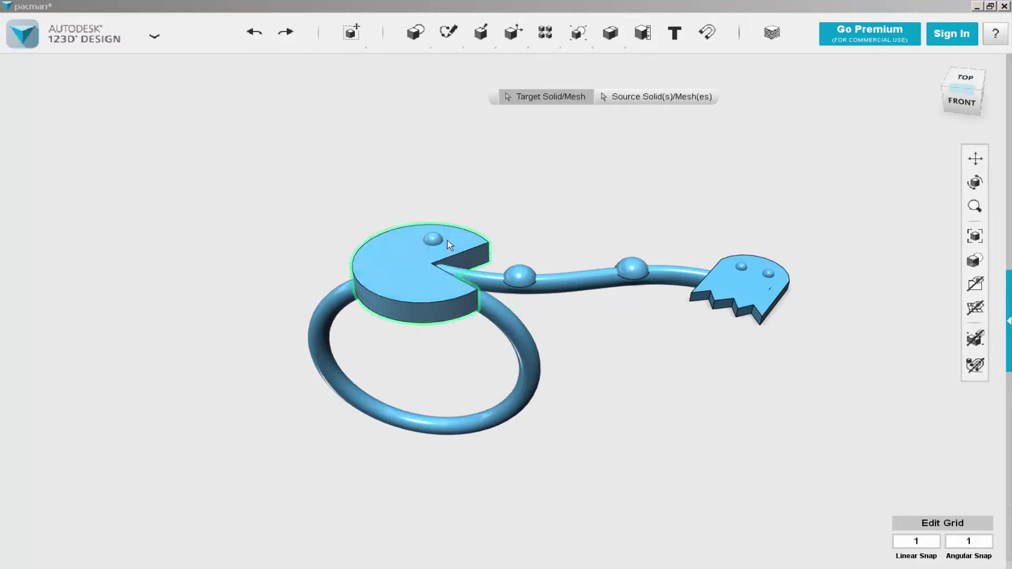
click(419, 254)
click(615, 100)
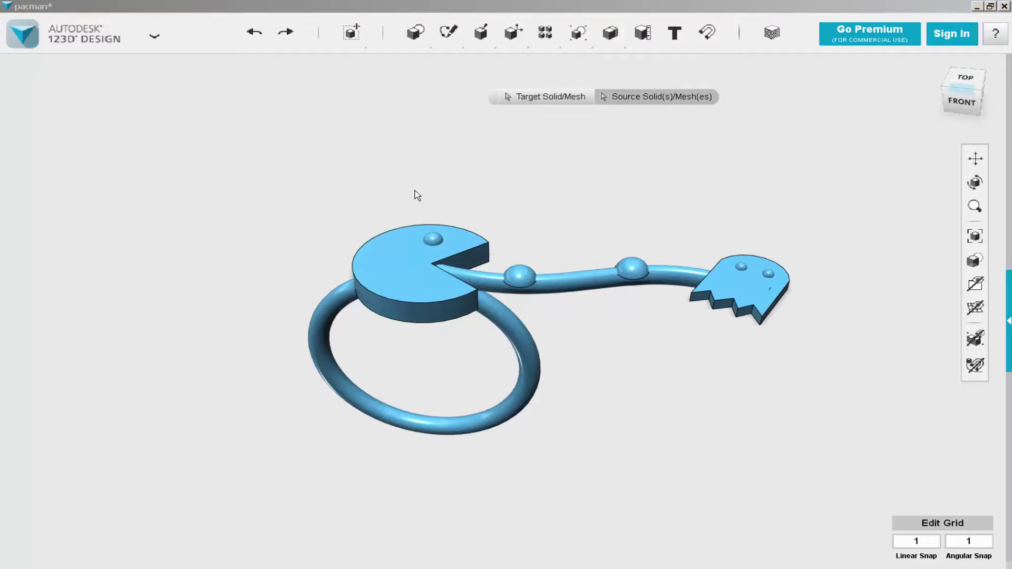
click(433, 240)
click(333, 315)
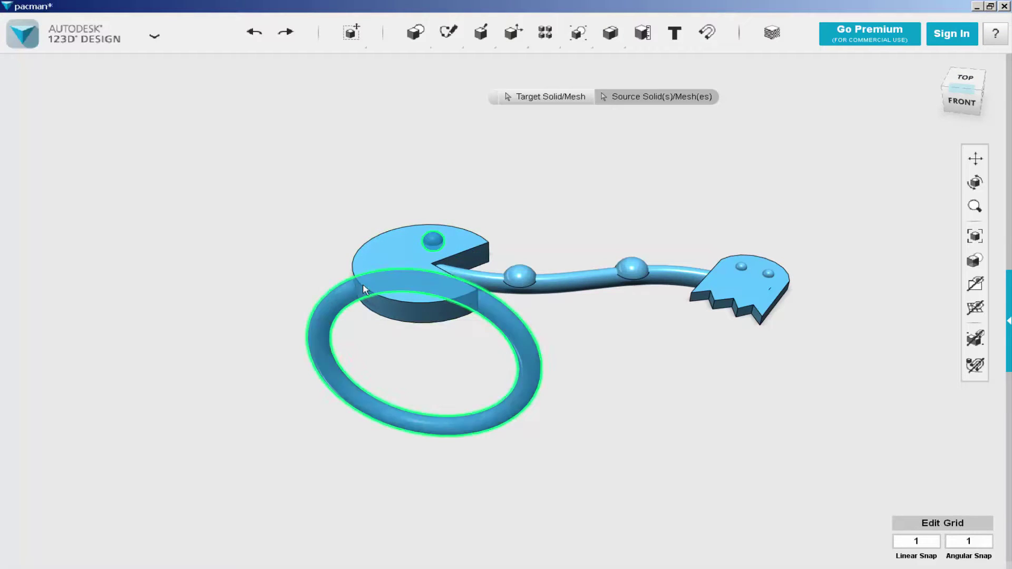
click(488, 282)
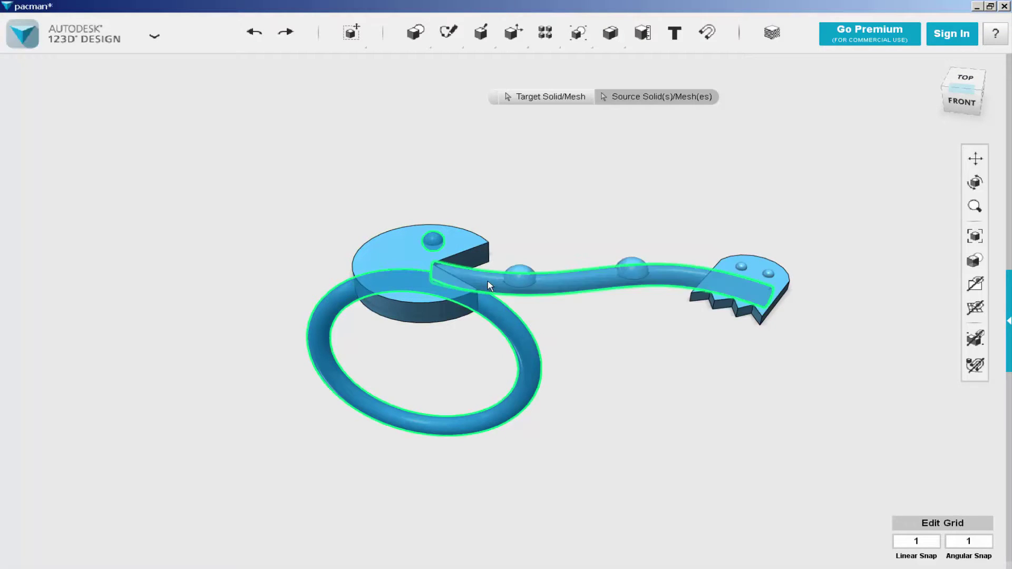
click(519, 278)
click(632, 269)
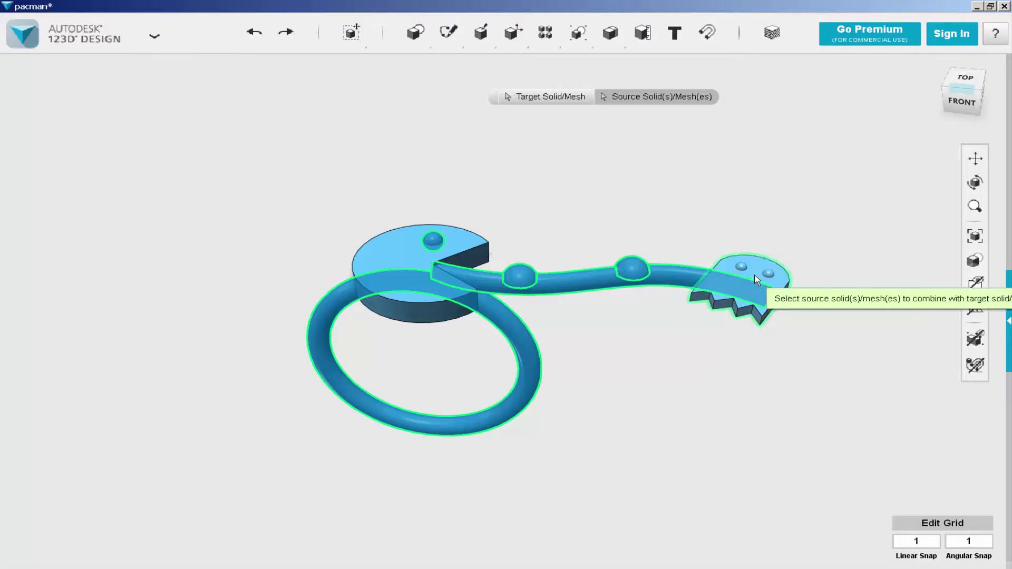
click(754, 279)
click(740, 268)
click(767, 275)
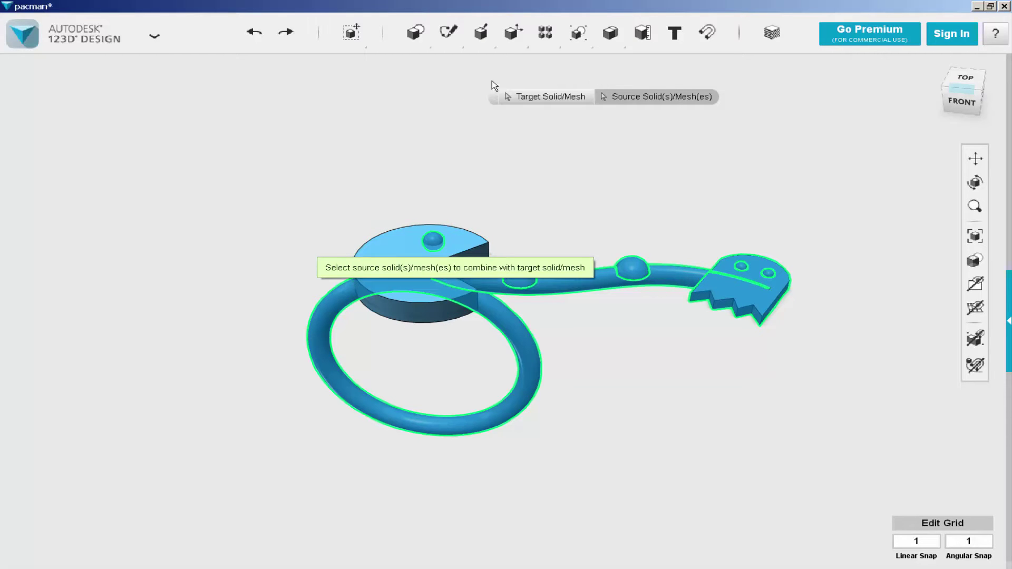
click(528, 97)
click(387, 251)
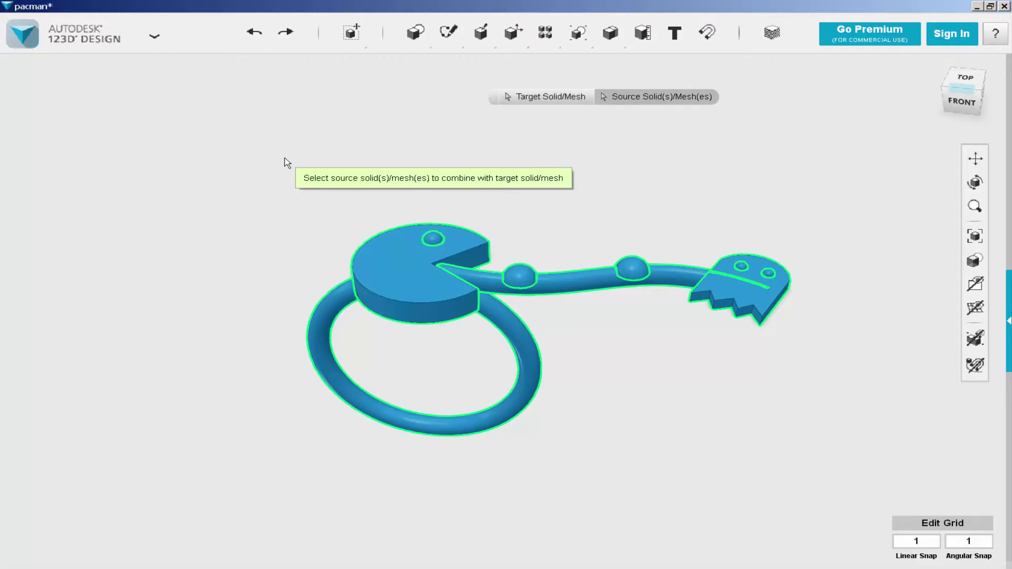
click(295, 188)
Step: Show the grid and move the merged ring up about 2.3 in above it and 1.50 in sideways toward the grid's middle
scroll(305, 194, down, 2)
right_drag(320, 204, 310, 191)
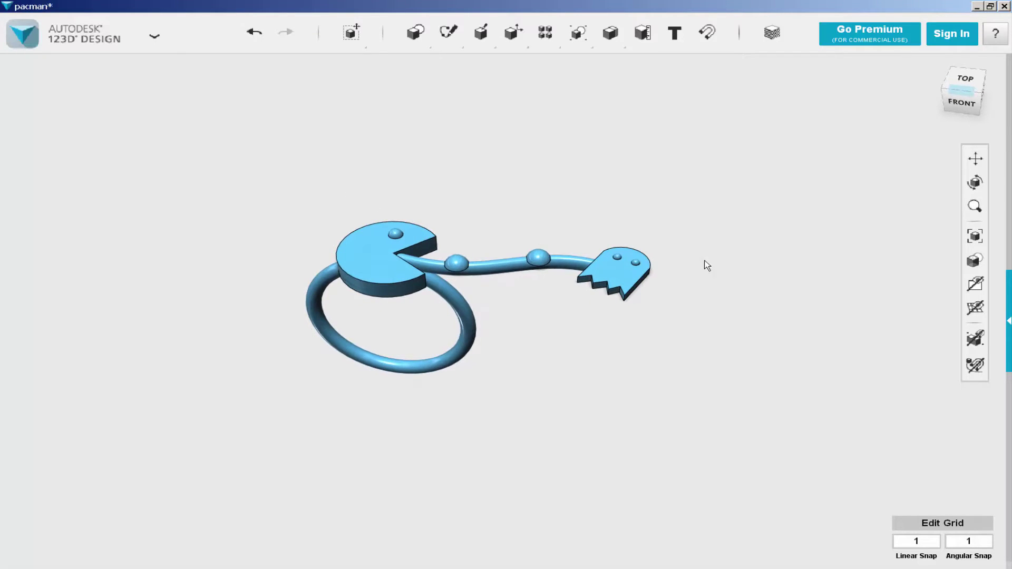
click(975, 307)
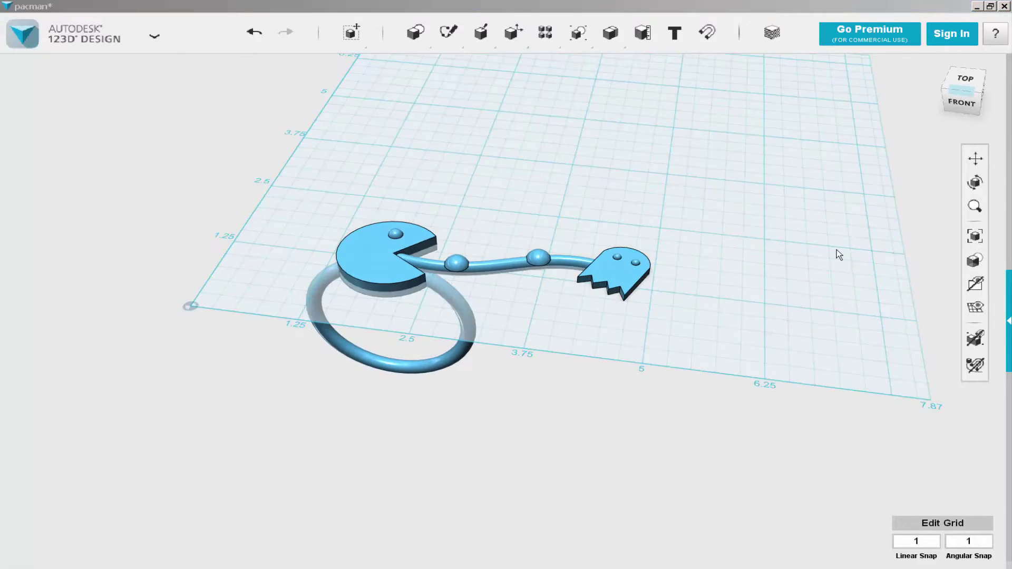
middle_drag(654, 198, 683, 225)
click(432, 308)
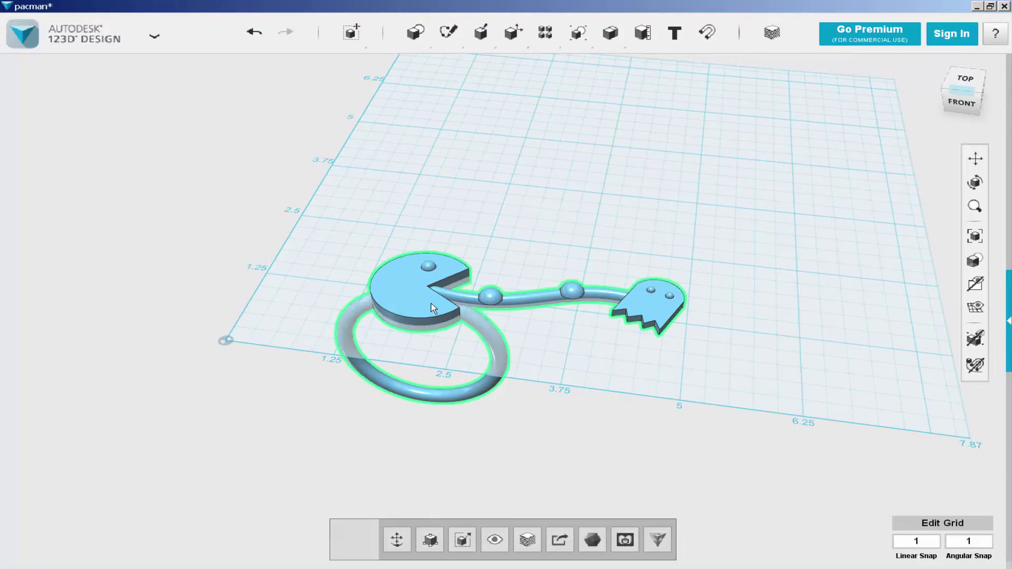
click(397, 534)
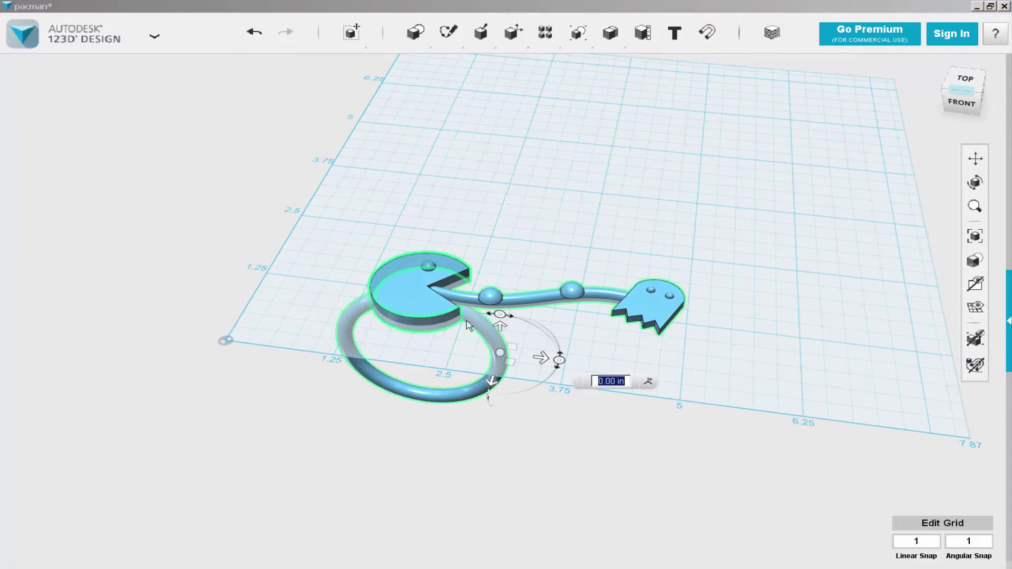
drag(500, 358, 488, 186)
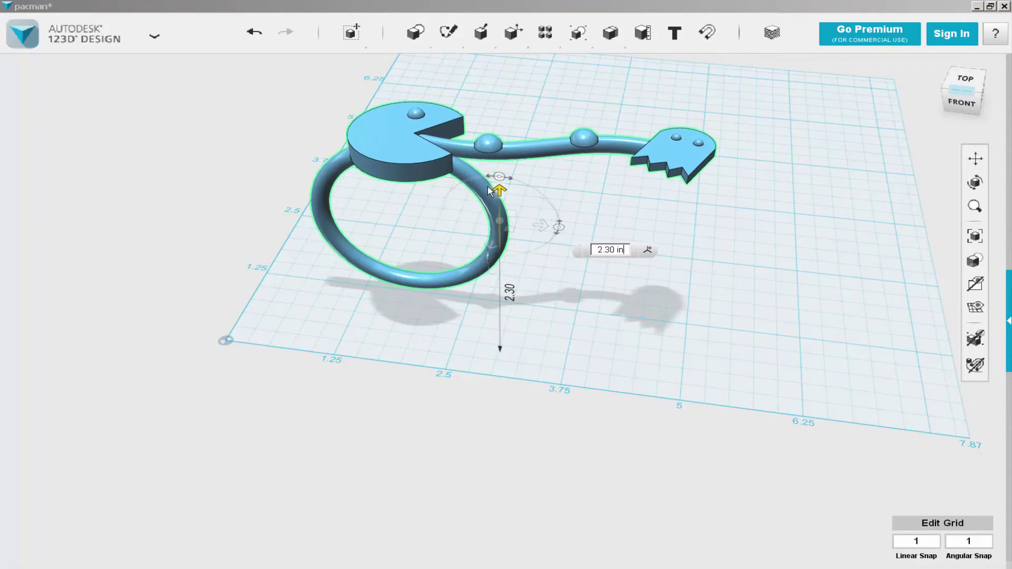
drag(612, 231, 711, 242)
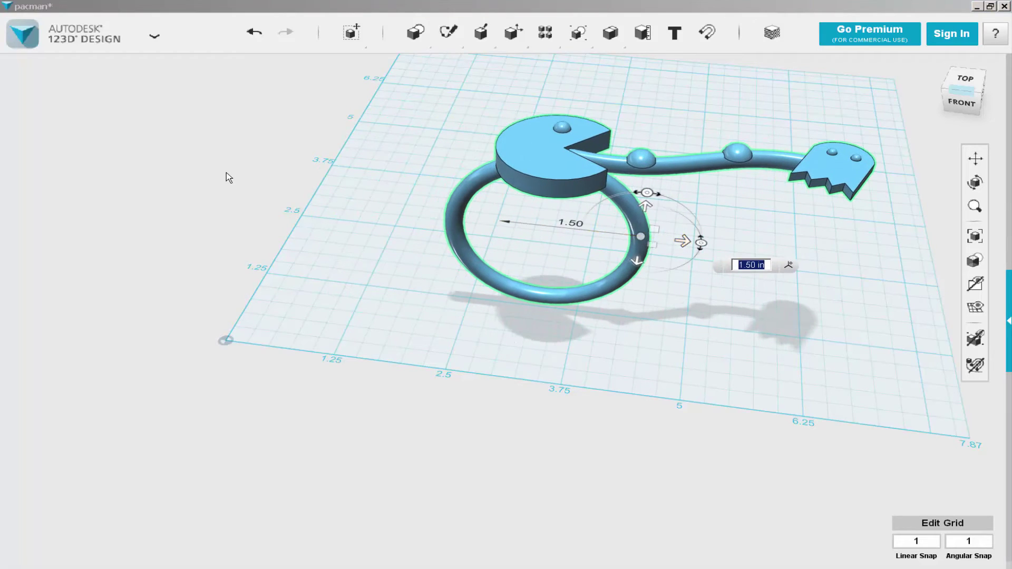
click(226, 174)
scroll(362, 245, down, 3)
right_drag(361, 245, 338, 227)
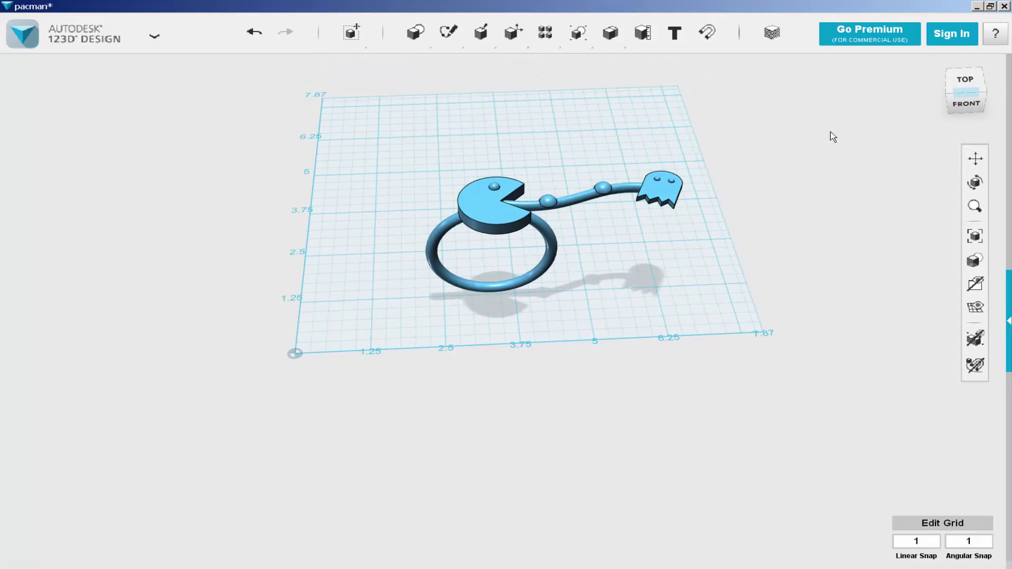
click(937, 65)
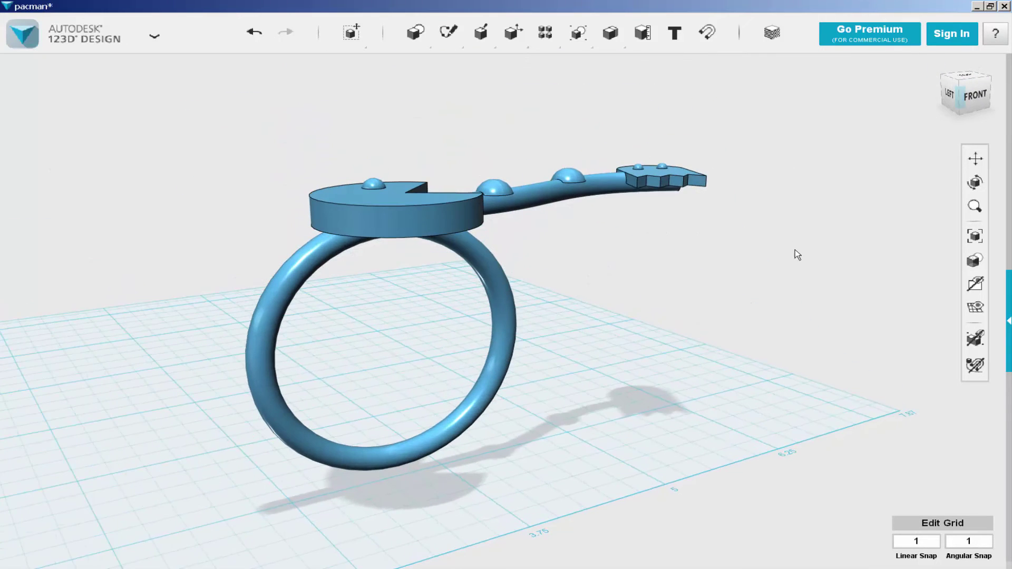
right_drag(796, 250, 768, 290)
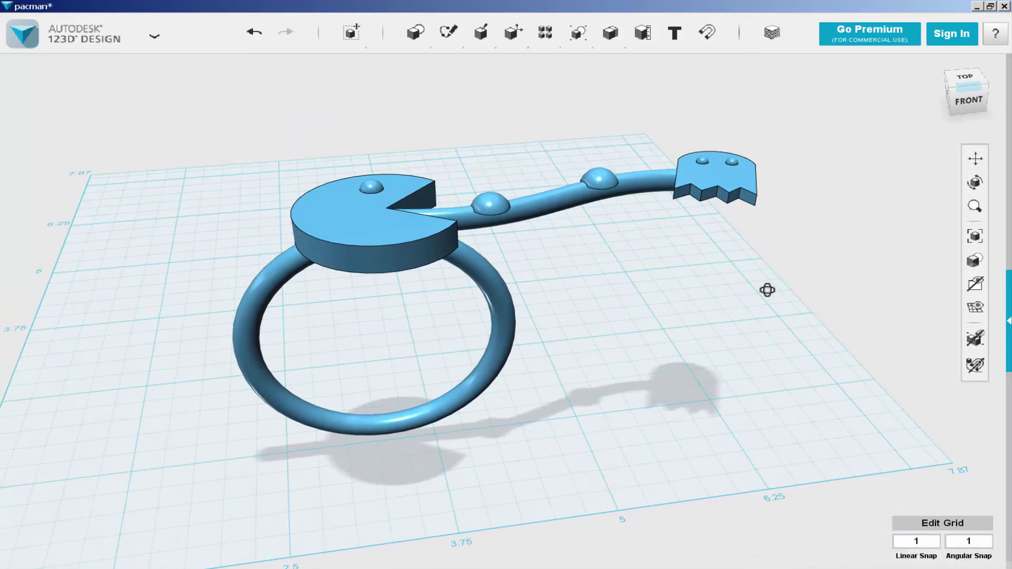